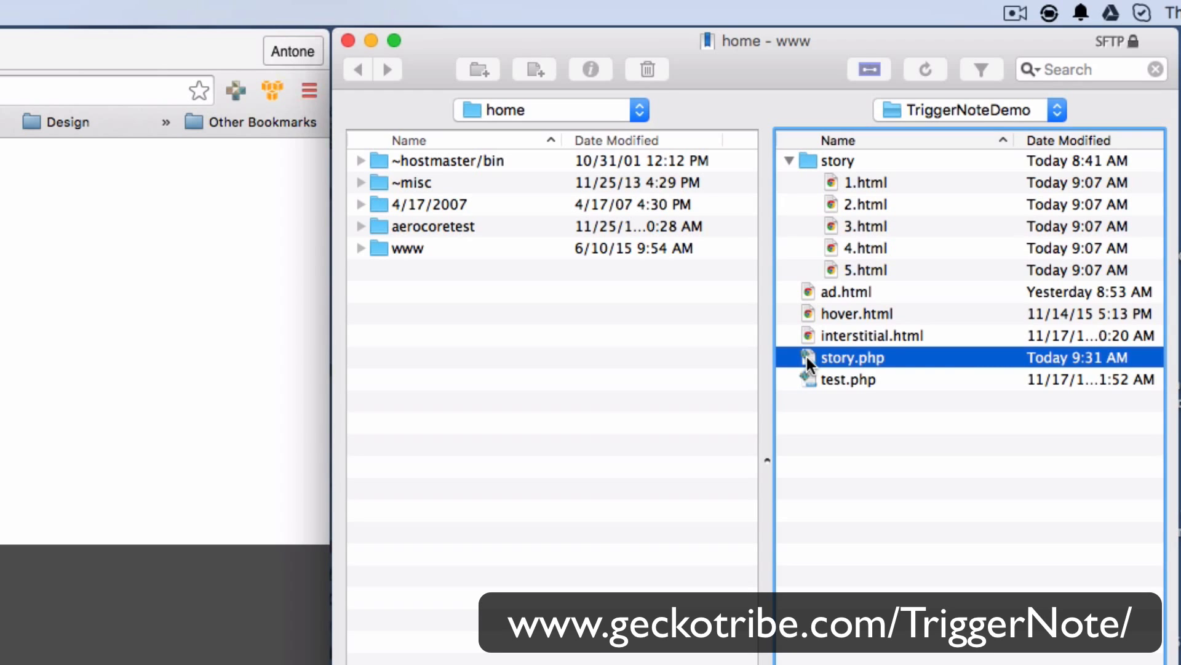
Open story.php from the TriggerNoteDemo folder to examine its adbox div, and return to the trigger sets list in Chrome.
double_click(806, 357)
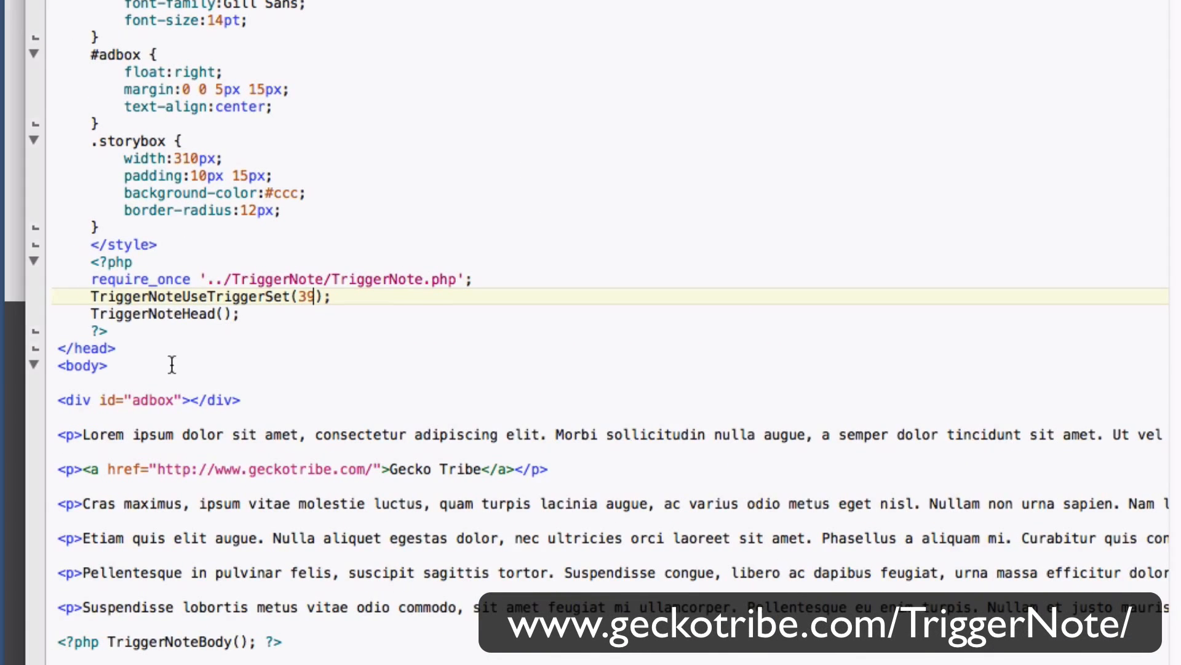
drag(252, 406, 46, 403)
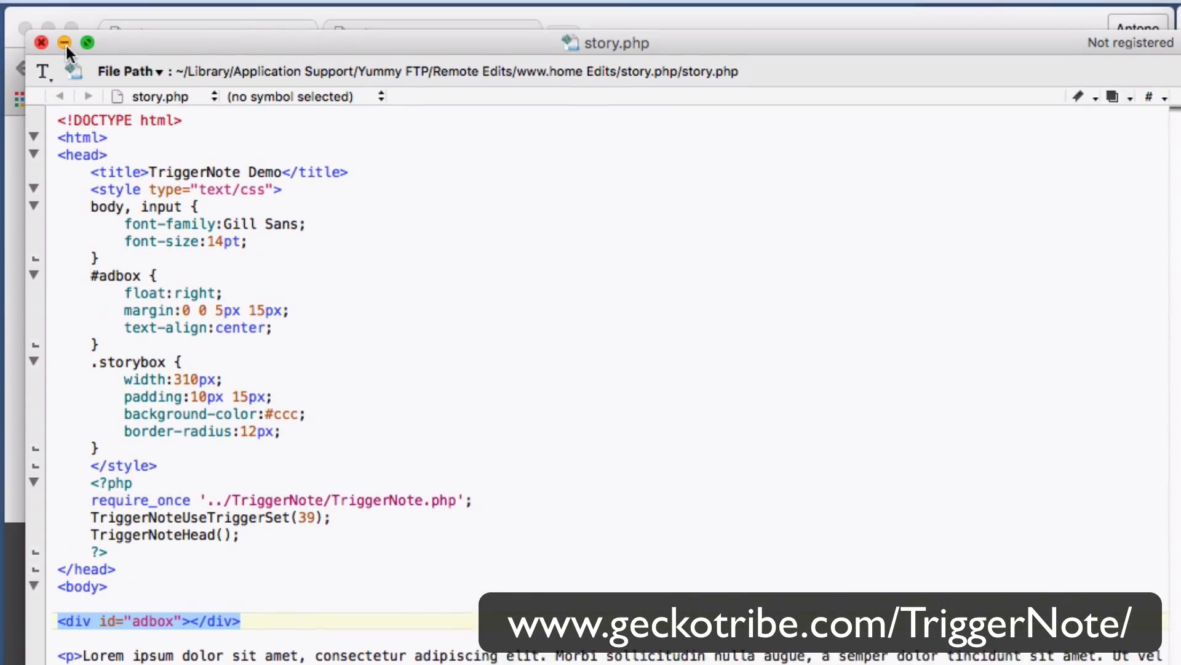
click(43, 65)
click(208, 258)
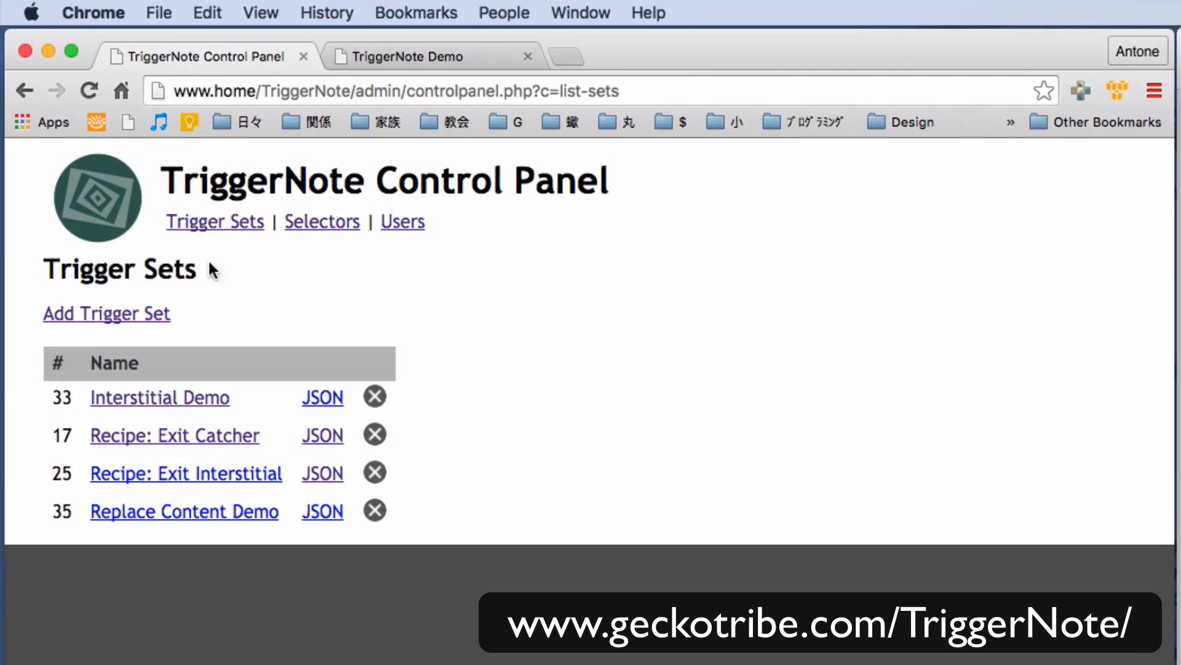
Create a new trigger set named "Story Demo" containing a Trigger Group.
click(120, 312)
click(280, 271)
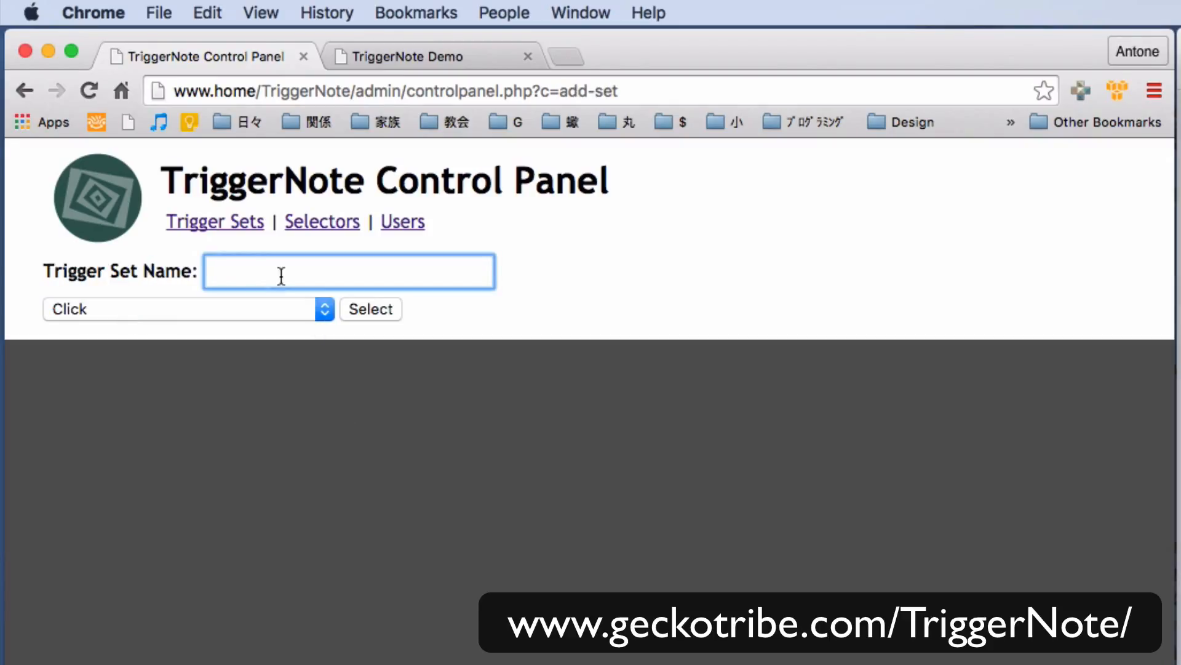
text(Story Demo)
click(164, 311)
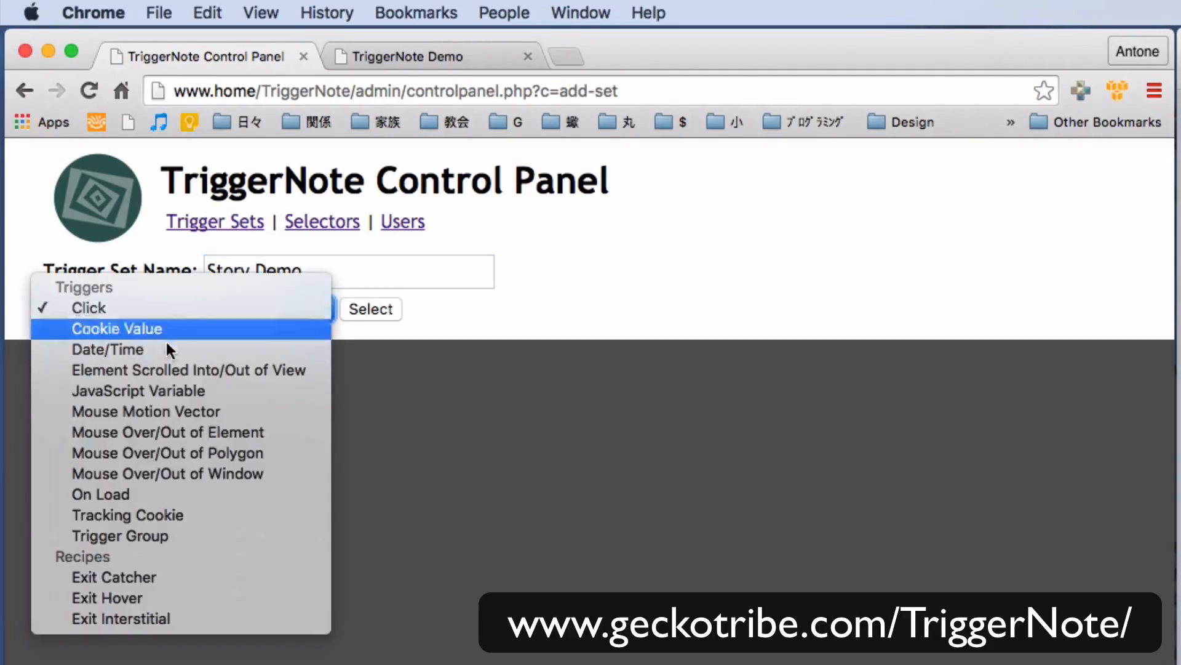
click(146, 535)
click(370, 310)
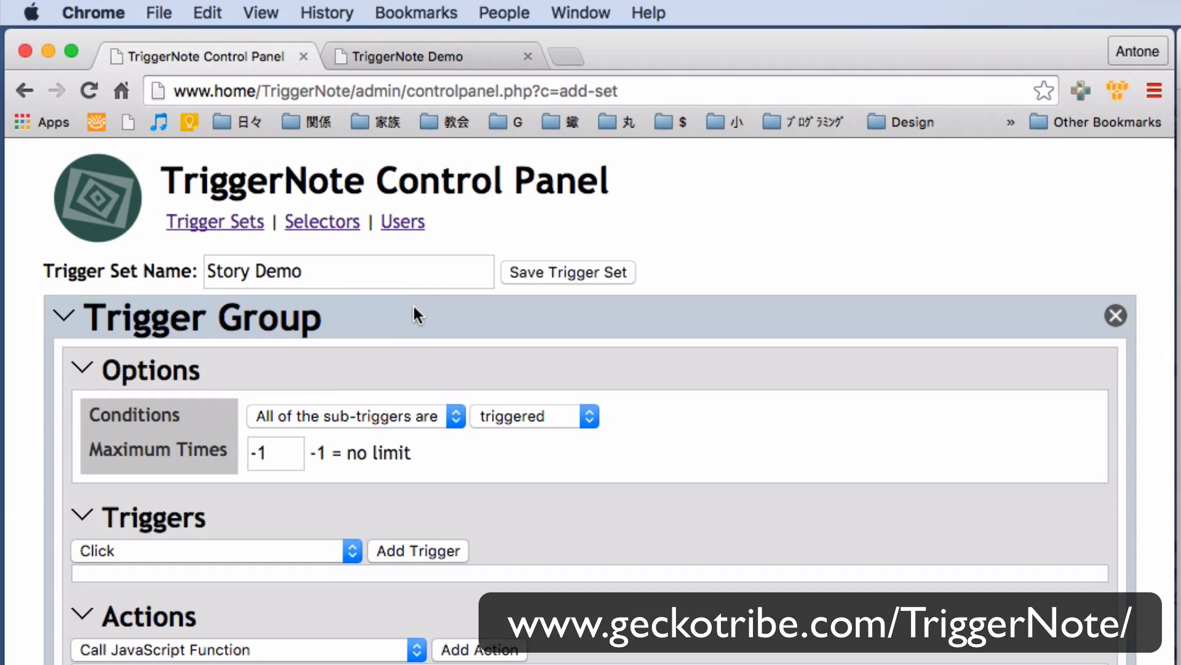
Add an On Load trigger to the group and make it trigger when DOM content is loaded and parsed.
click(74, 366)
click(219, 447)
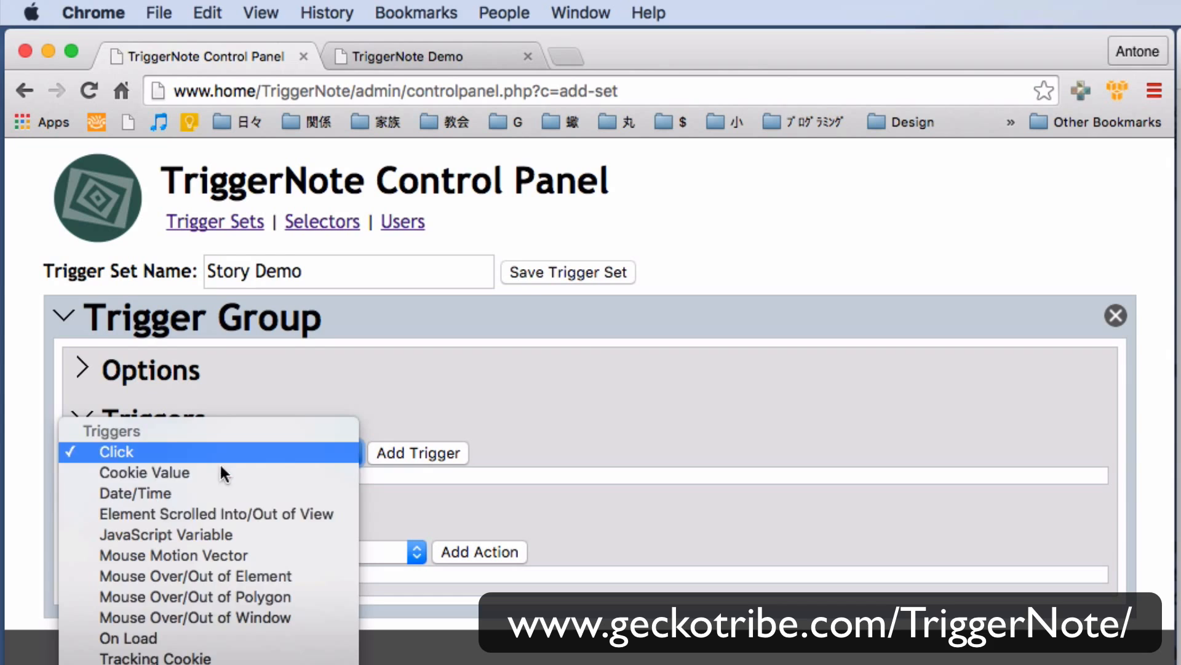
click(241, 632)
click(417, 454)
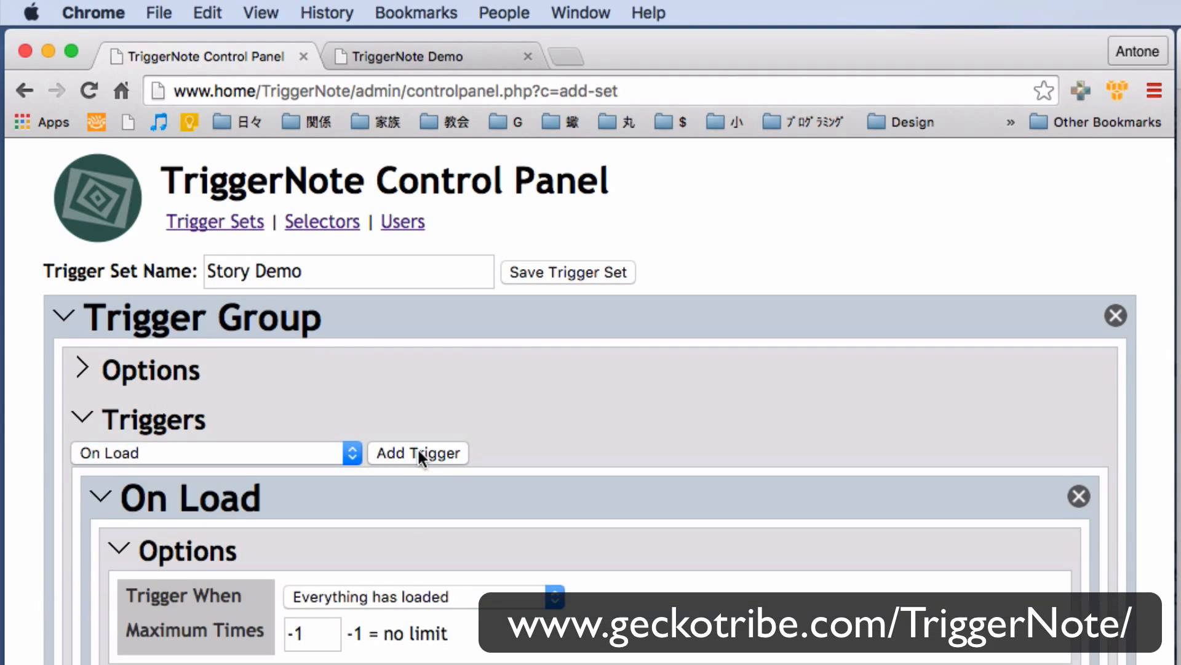
scroll(448, 446, down, 10)
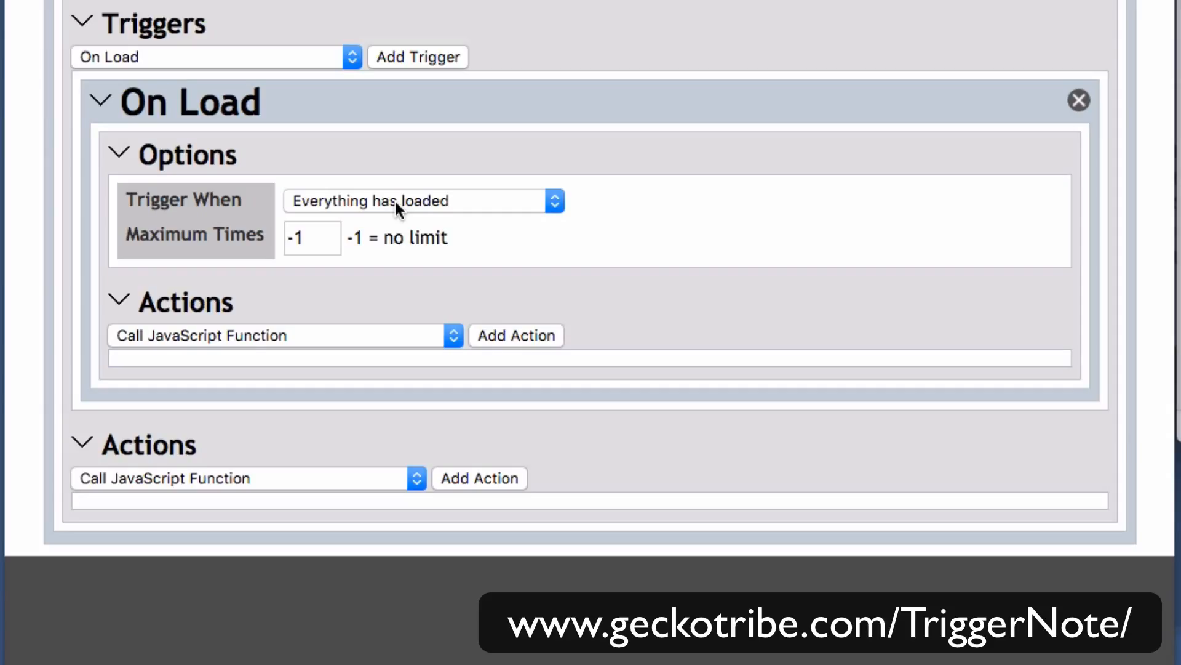
click(394, 197)
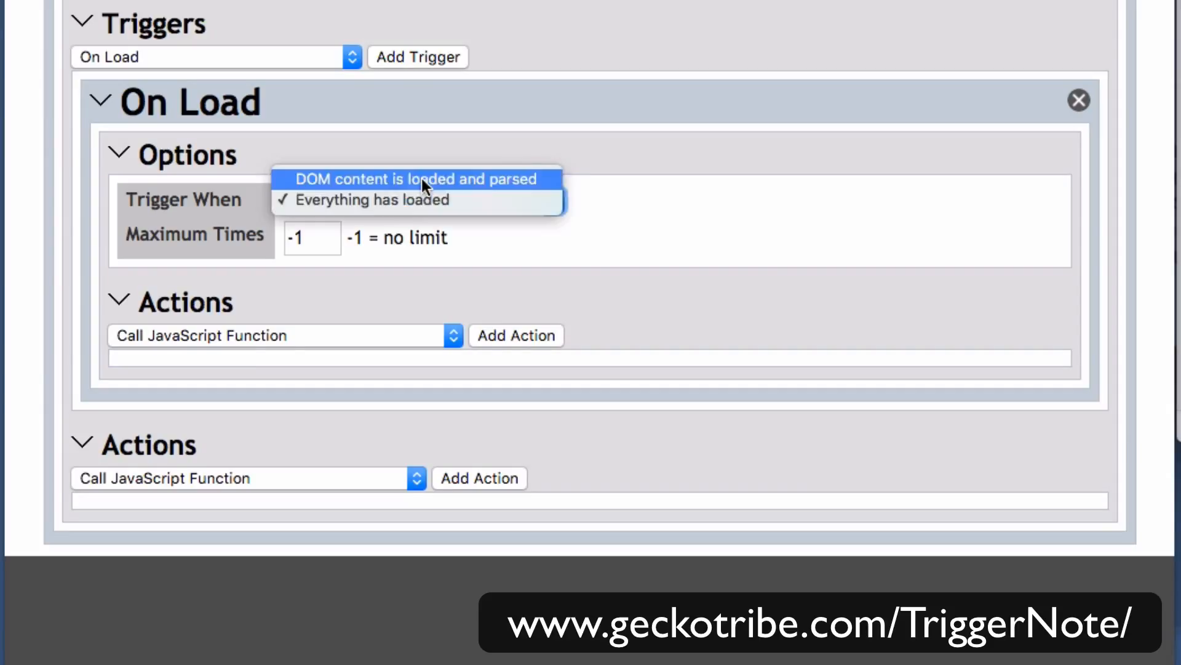
click(422, 178)
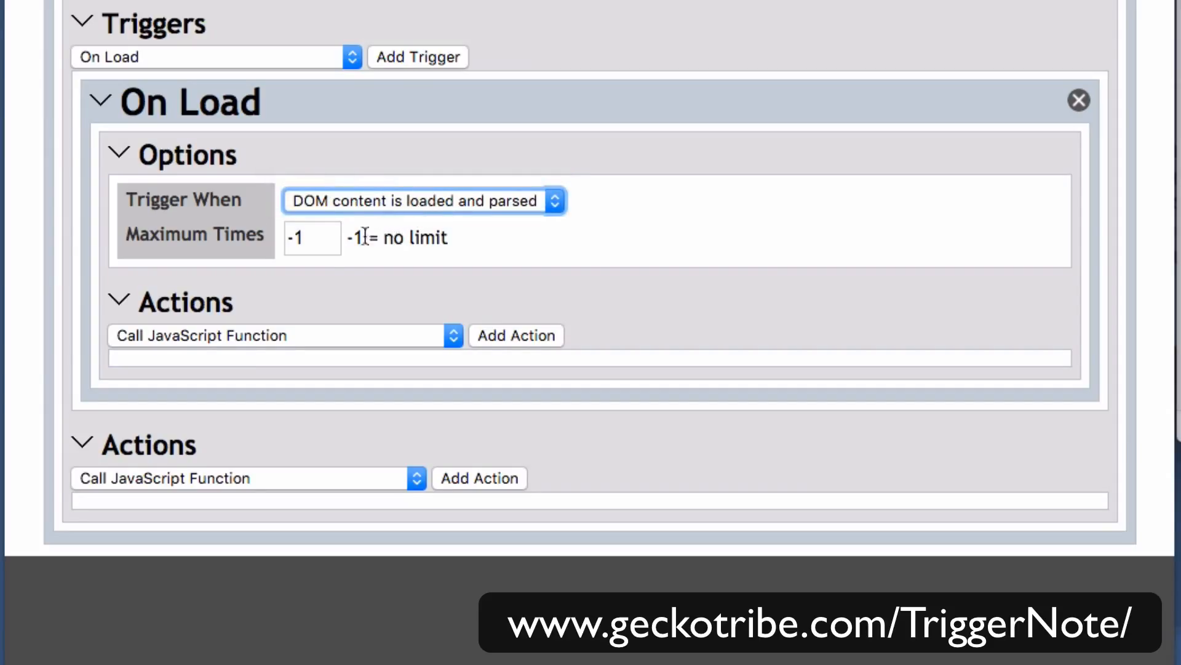
Add an Update Tracking Cookie action to the On Load trigger, with the cookie expiring in 1440 minutes.
click(238, 332)
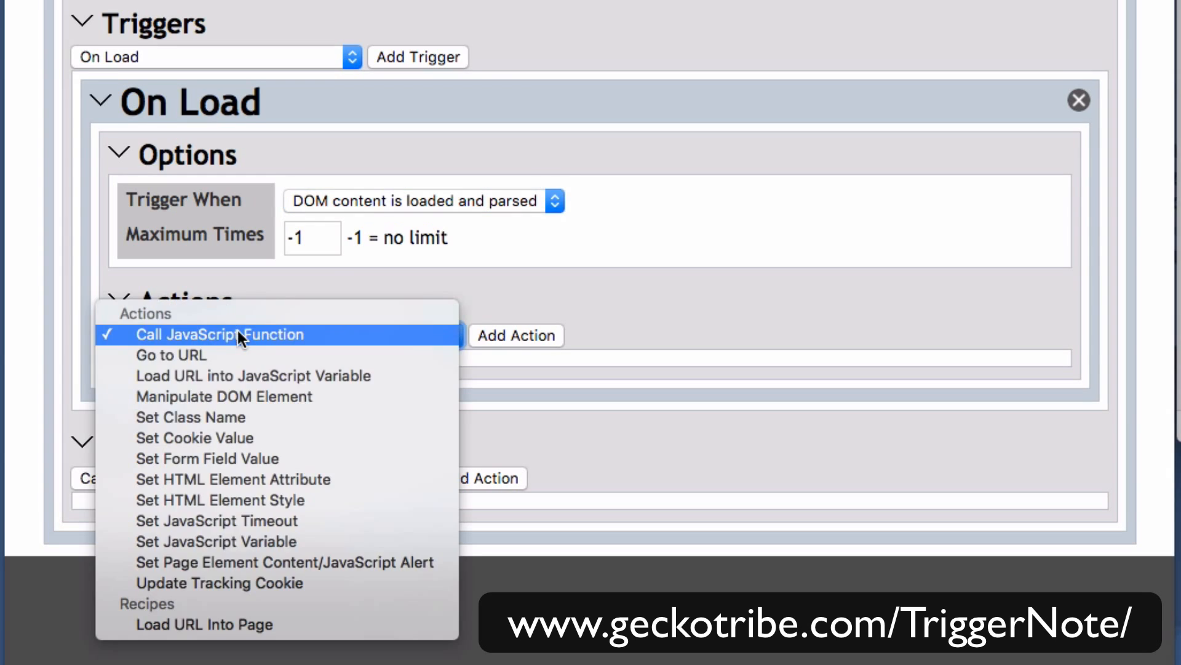
click(247, 583)
click(501, 333)
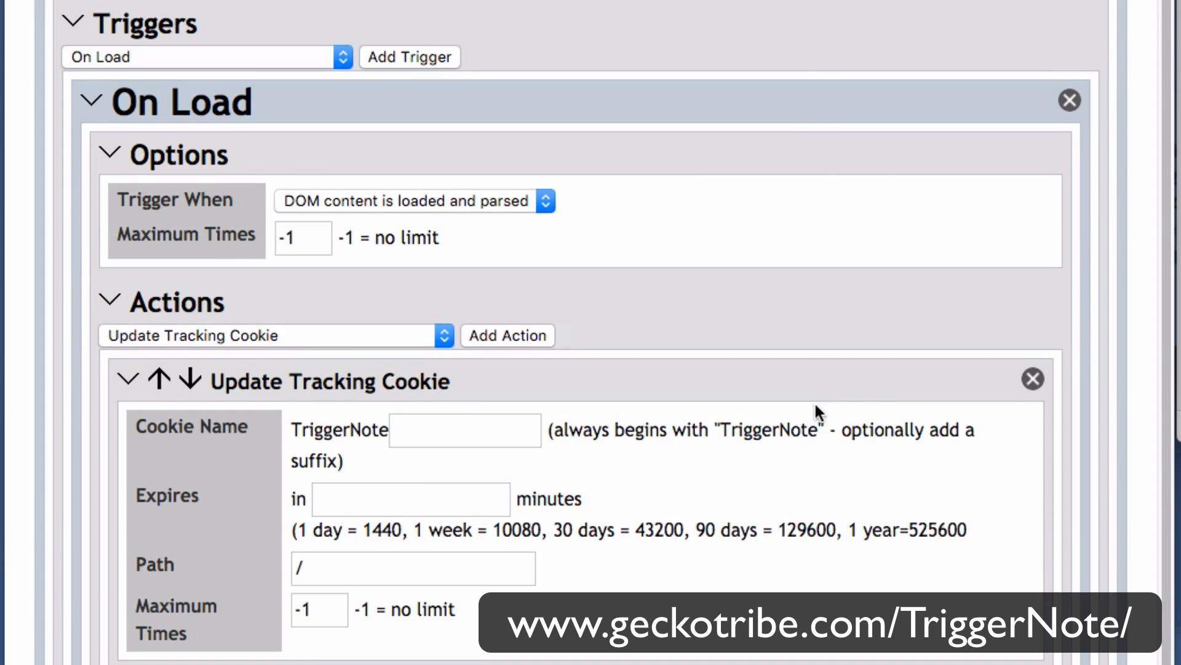
click(454, 425)
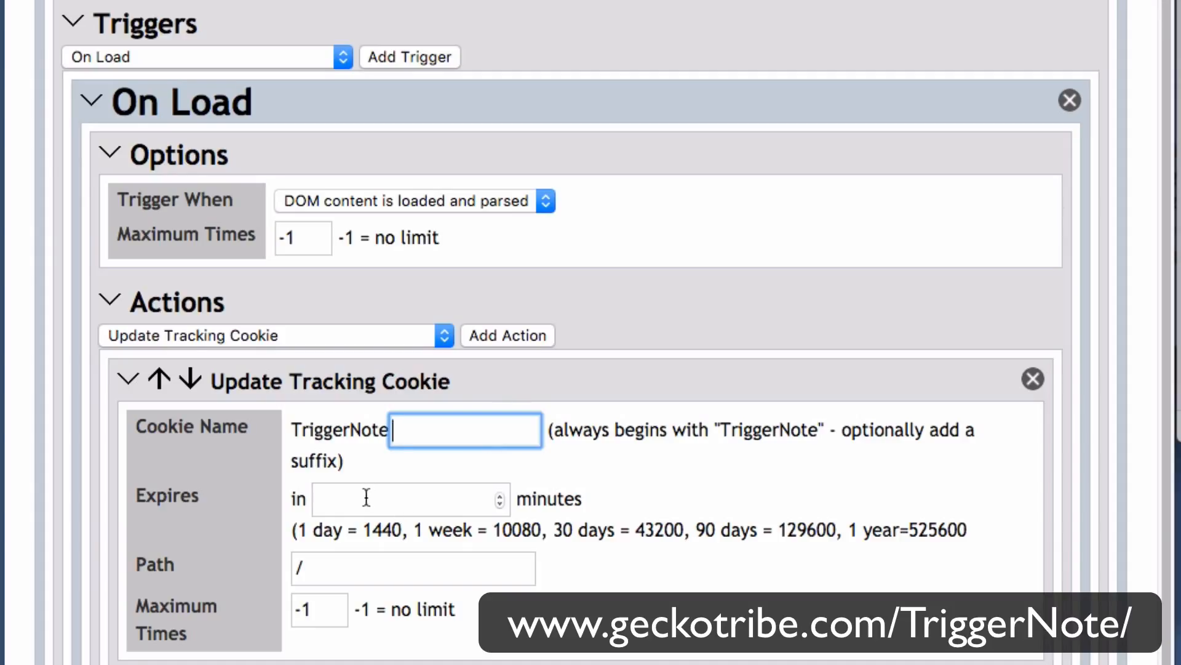
double_click(377, 530)
key(super+c)
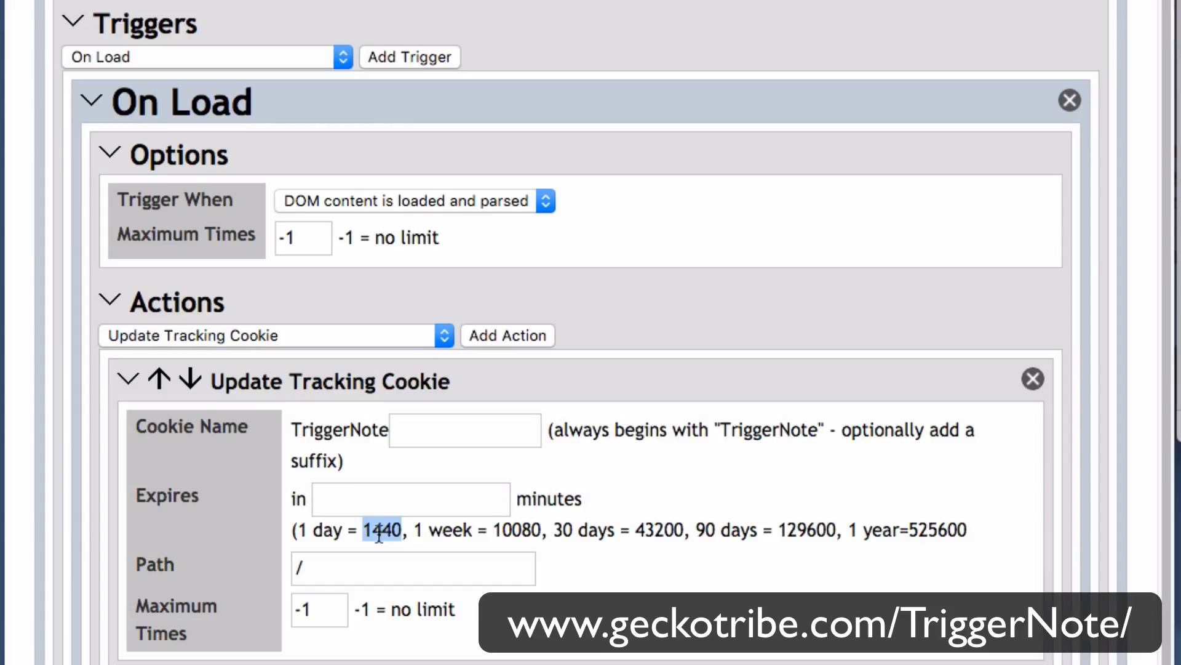
click(367, 495)
key(super+v)
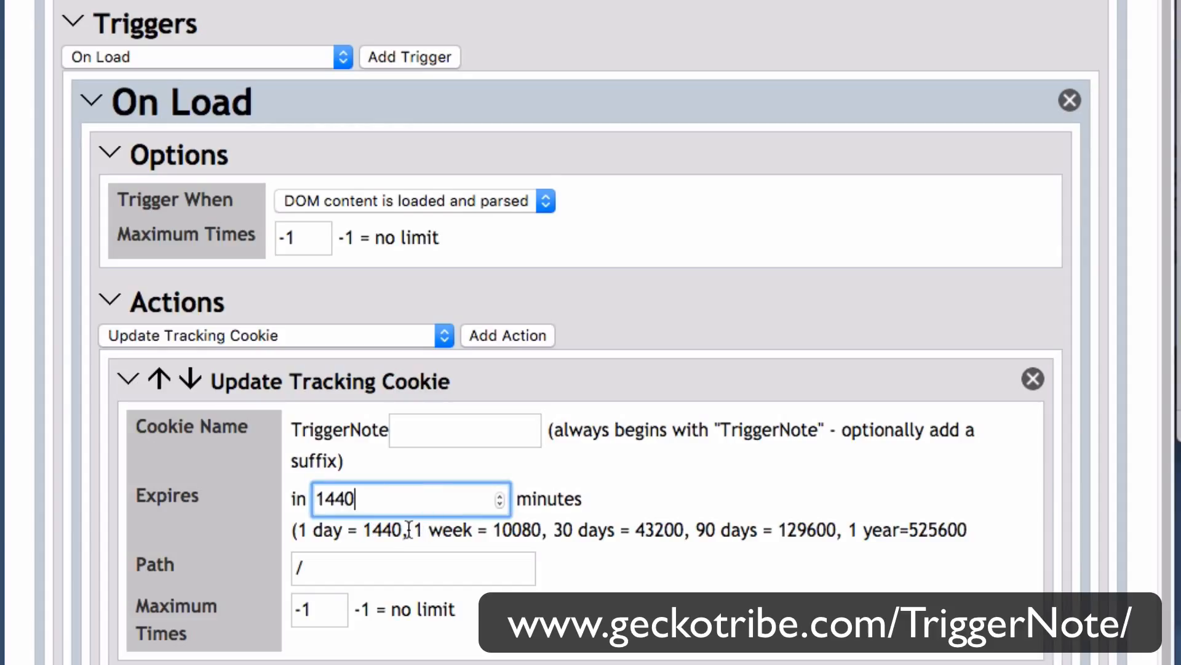
click(381, 577)
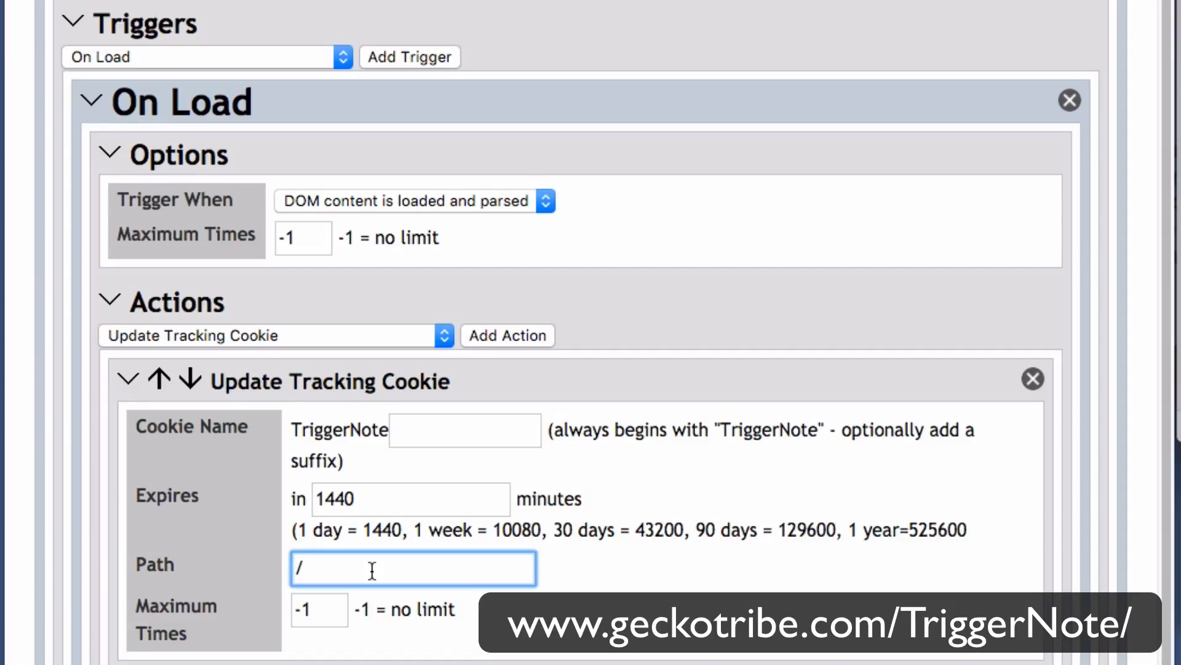
Collapse the On Load trigger and add a Tracking Cookie trigger testing that page views today is less than 2.
click(92, 103)
click(205, 57)
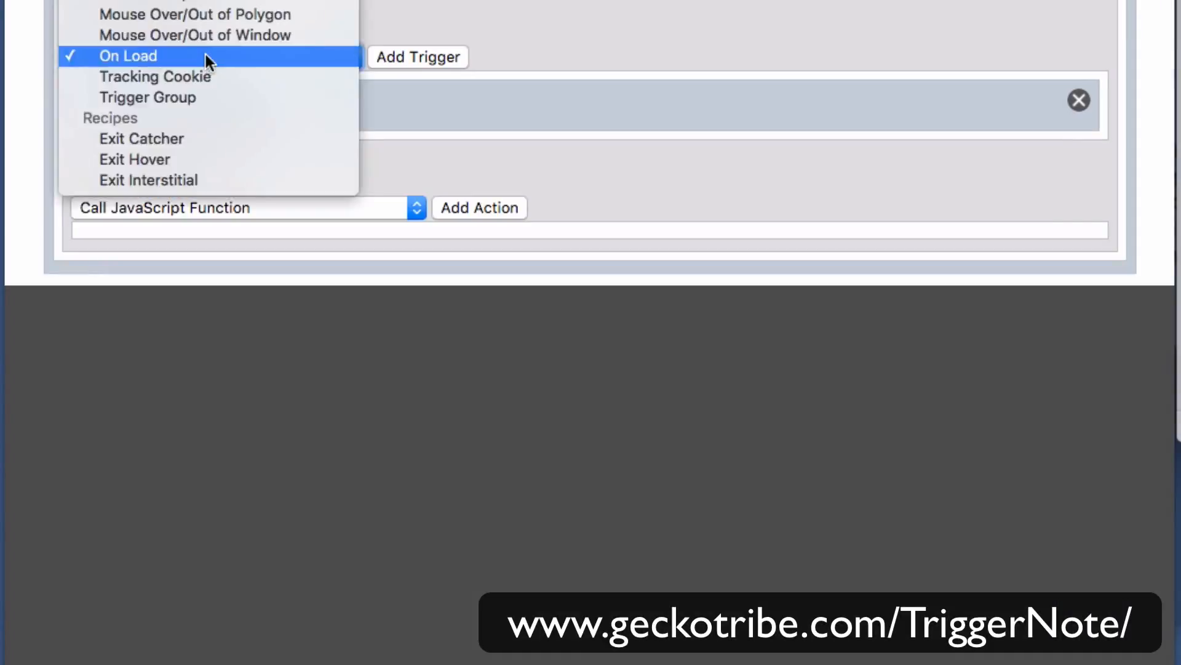
click(229, 79)
click(425, 54)
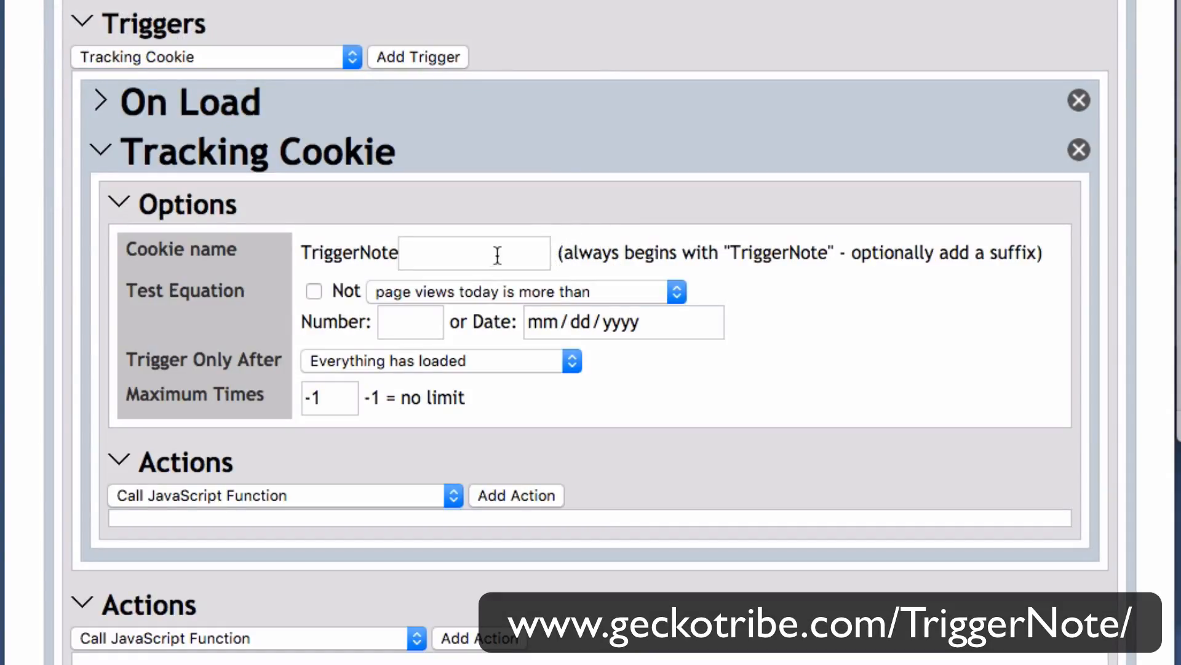
click(473, 250)
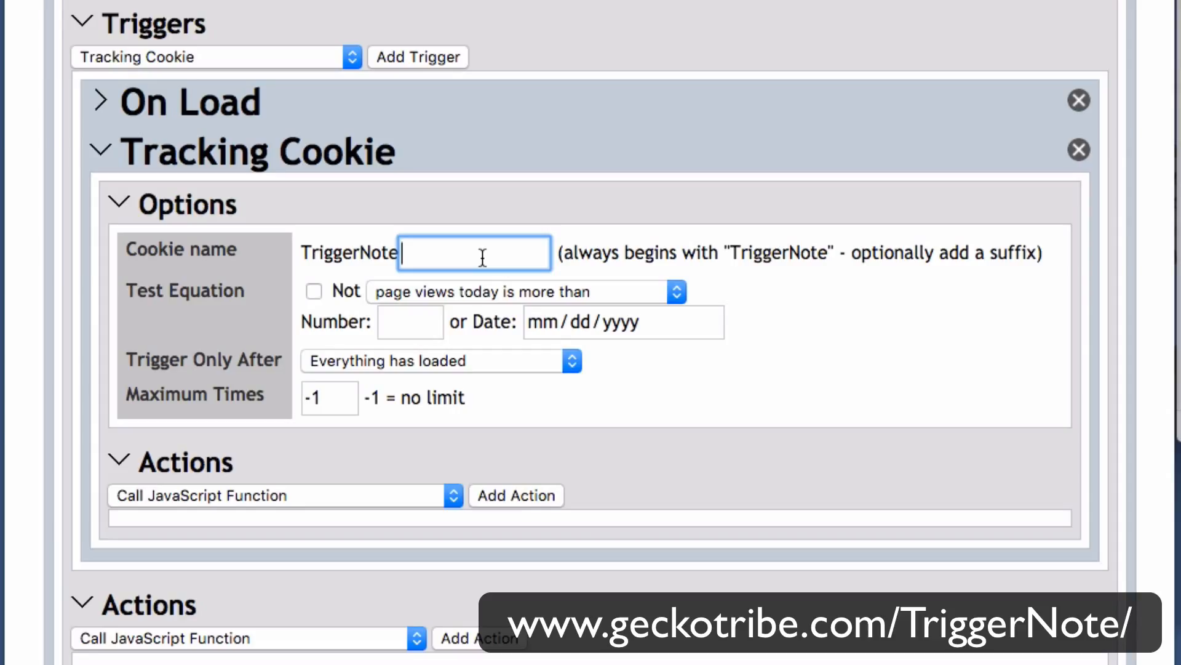
click(501, 292)
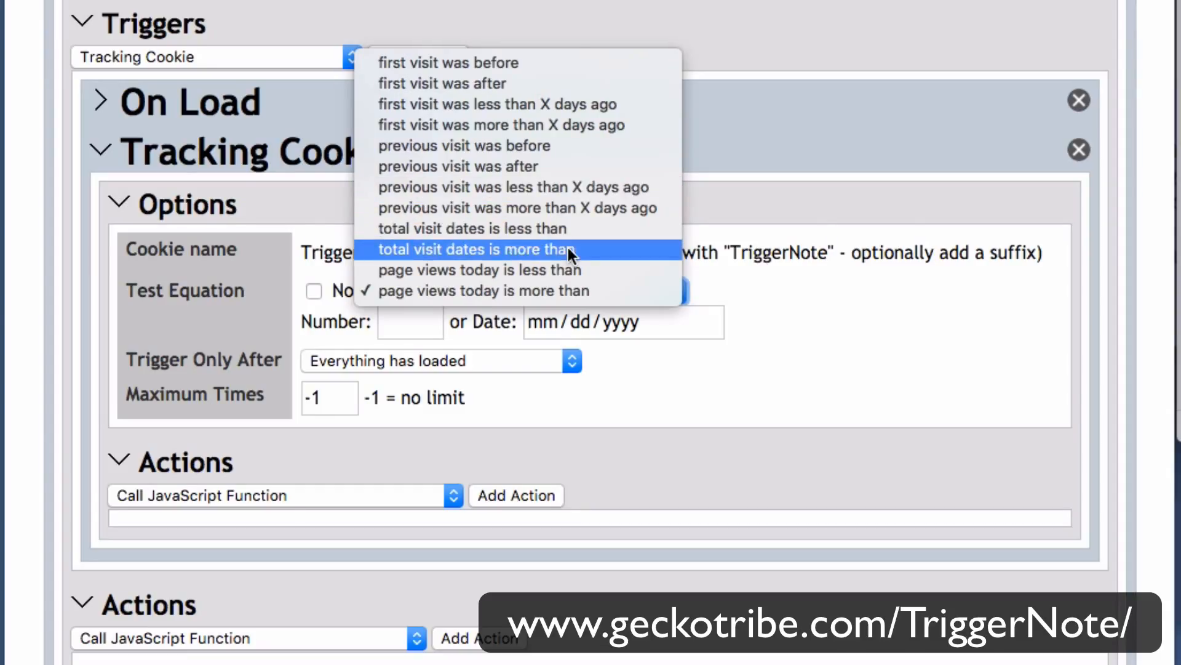
click(566, 278)
click(408, 321)
text(2)
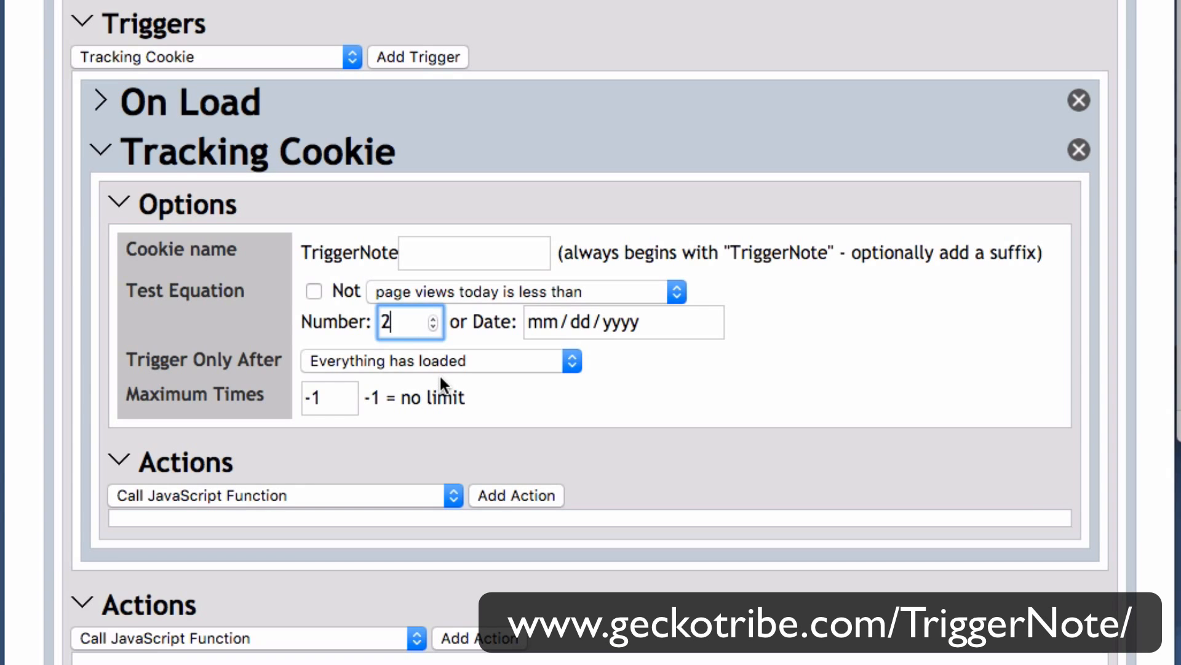
click(338, 495)
click(282, 638)
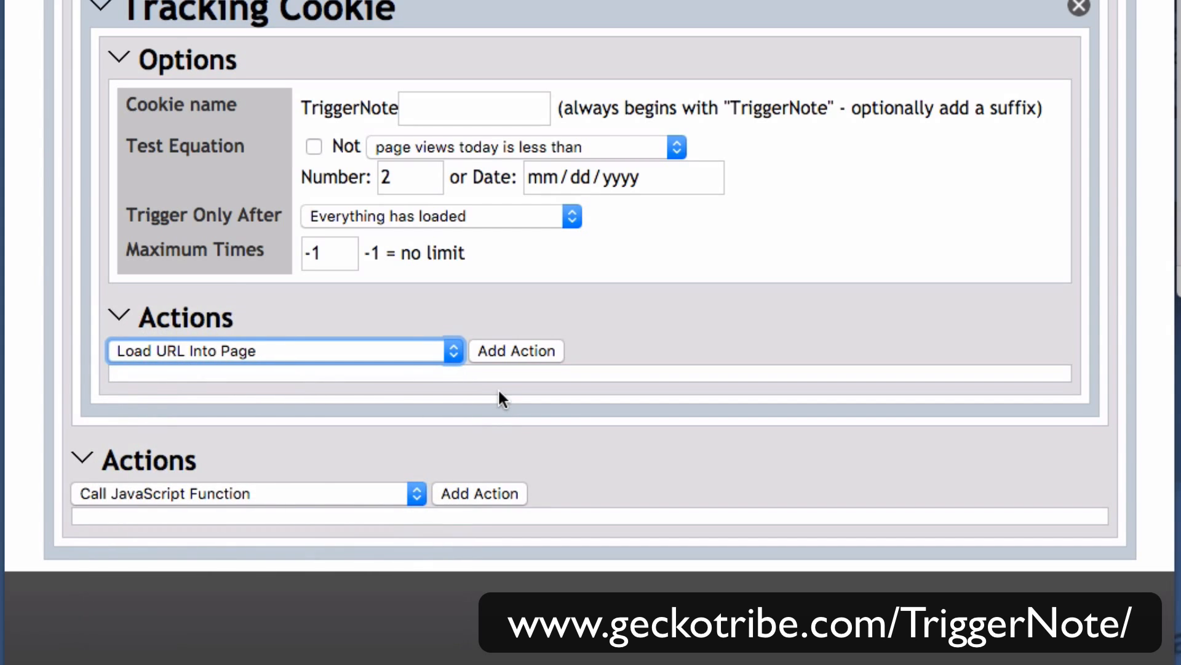
click(507, 352)
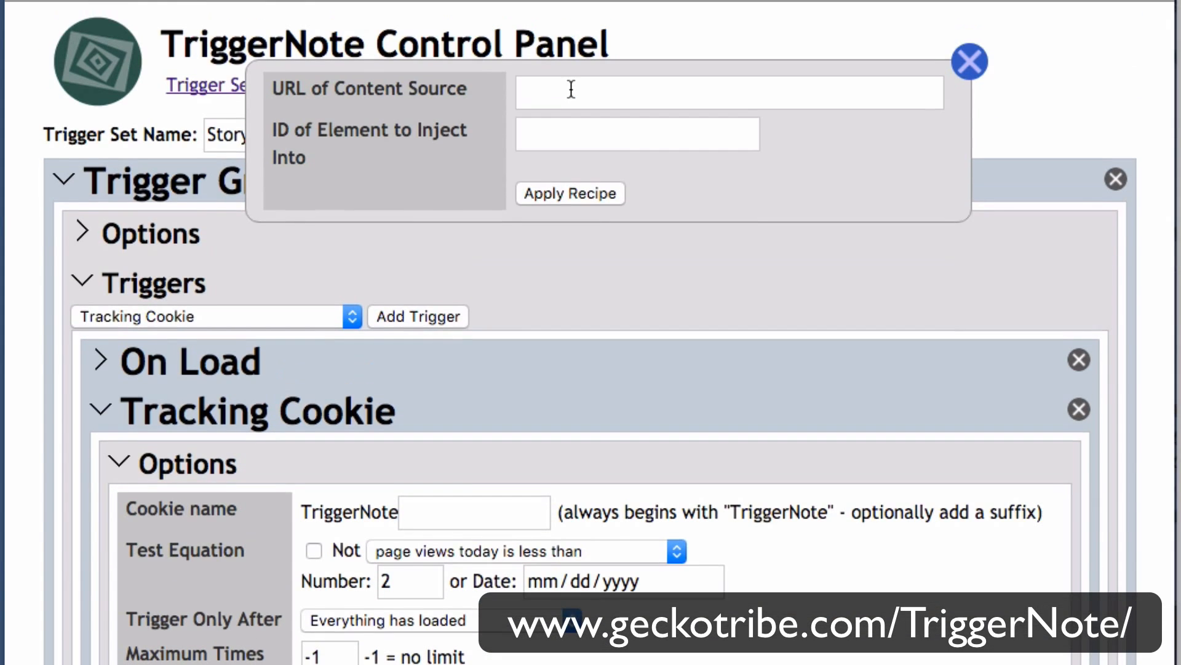
click(571, 89)
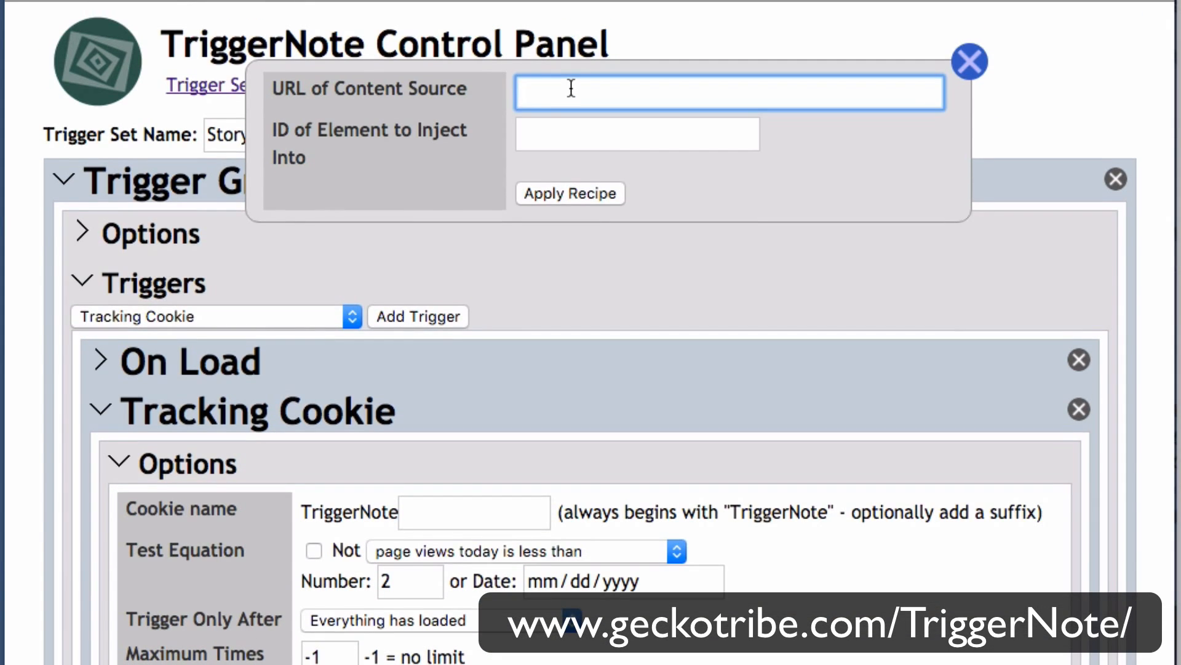
text(http://www.home/)
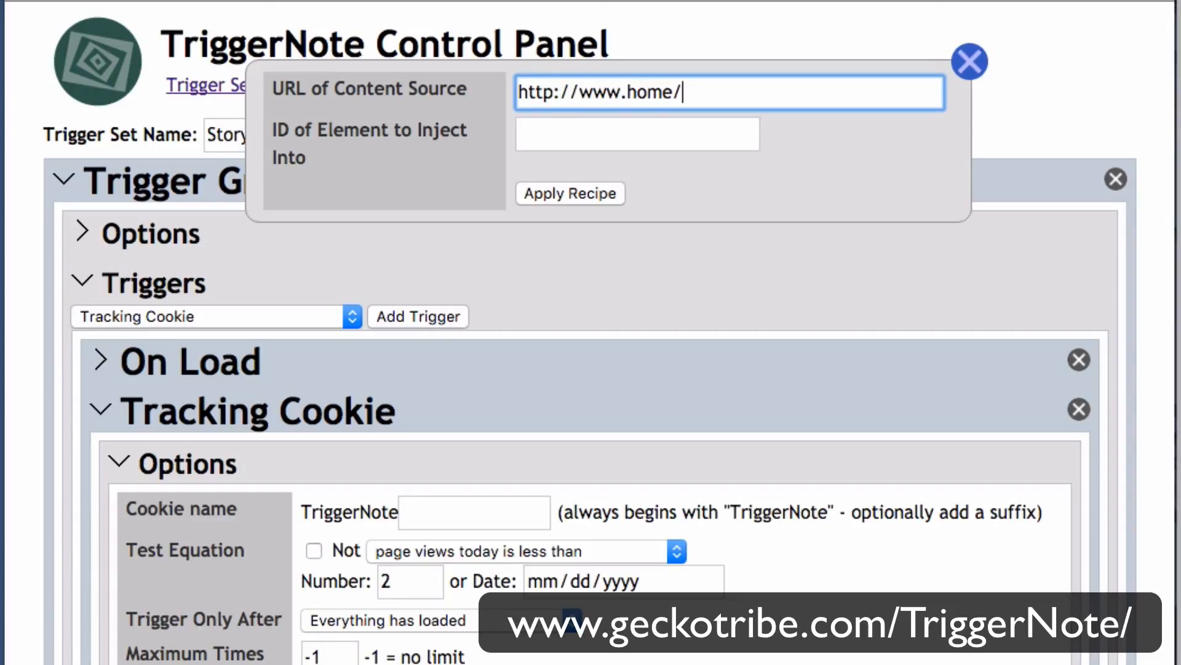
text(TriggerNote)
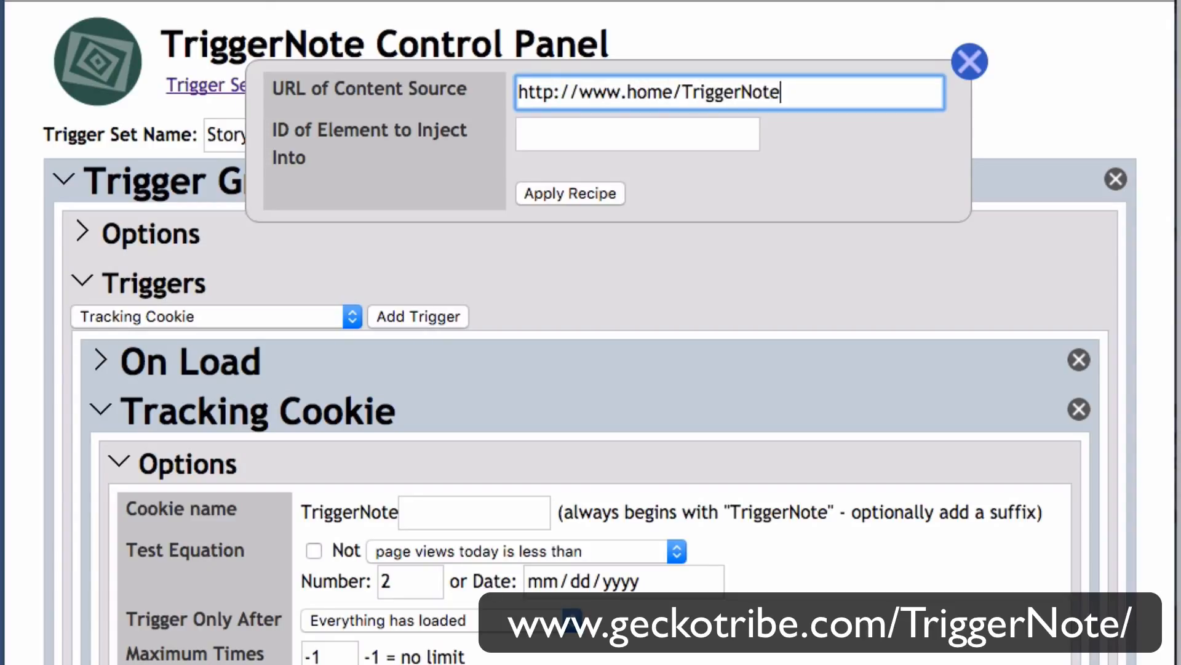
text(Demo/story/1.html)
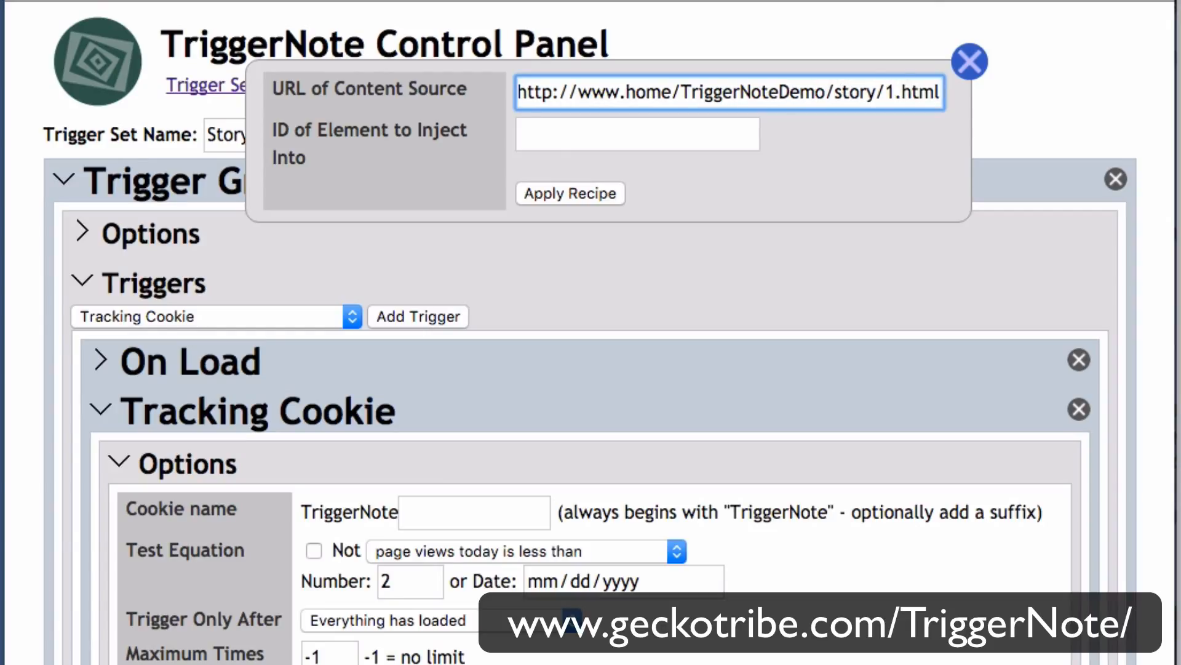
key(super+a)
key(Tab)
text(adbox)
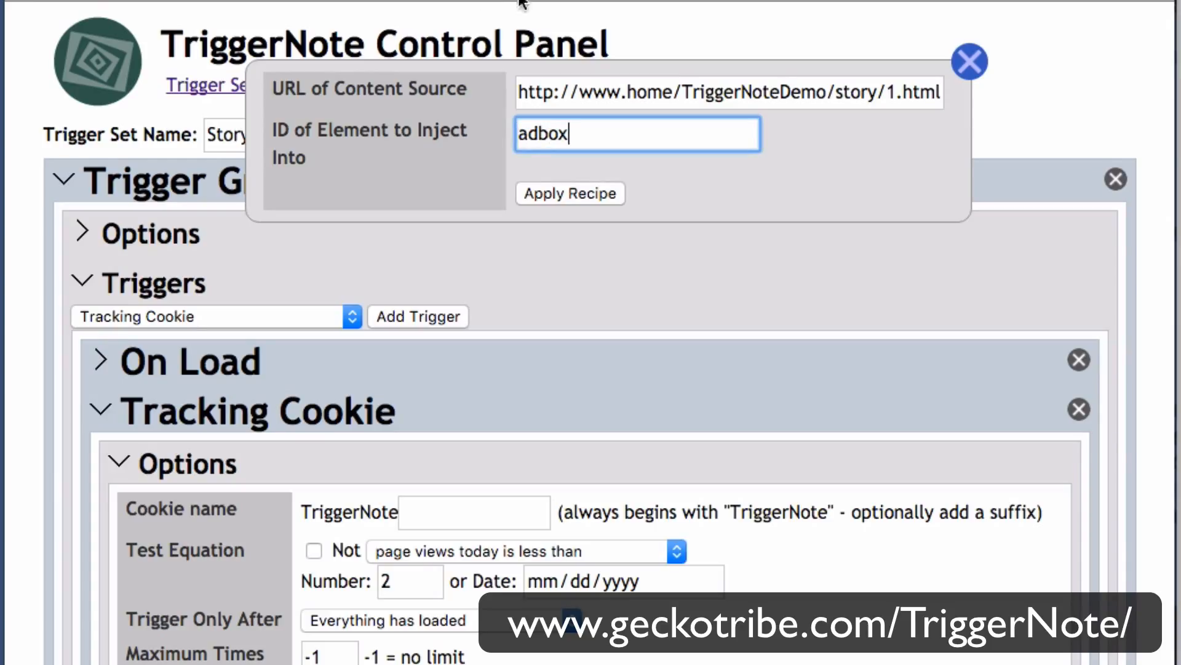
click(584, 195)
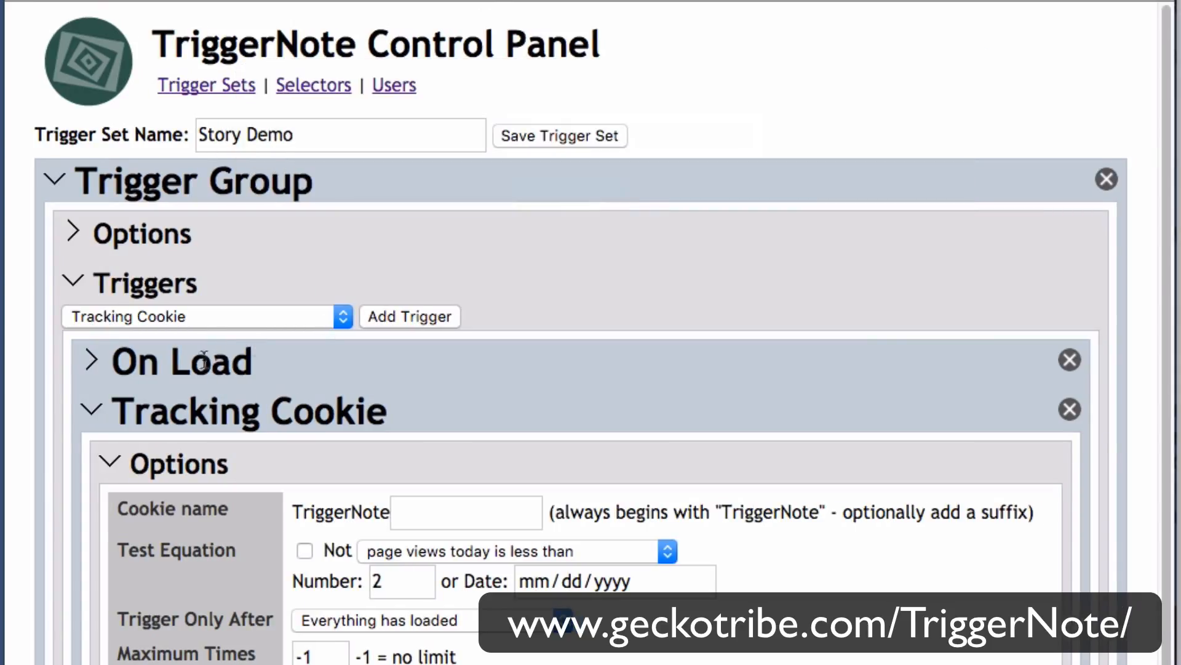
Collapse the Tracking Cookie trigger and add a nested Trigger Group whose condition is "All of the sub-triggers are" triggered.
click(139, 429)
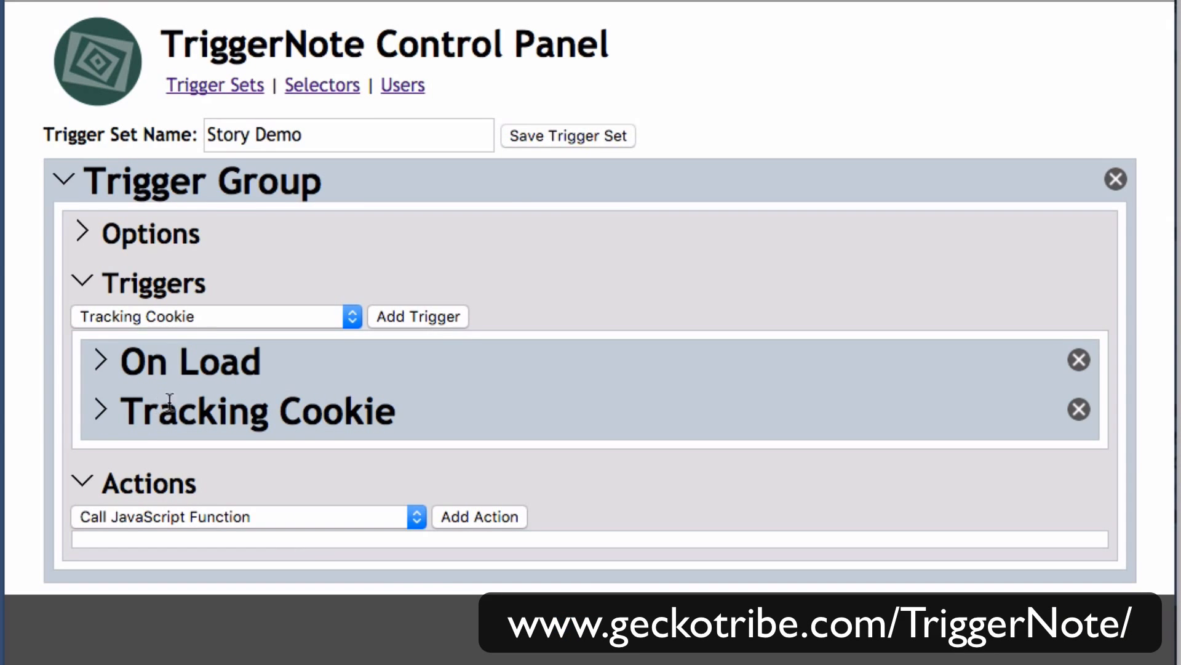
click(221, 317)
click(230, 333)
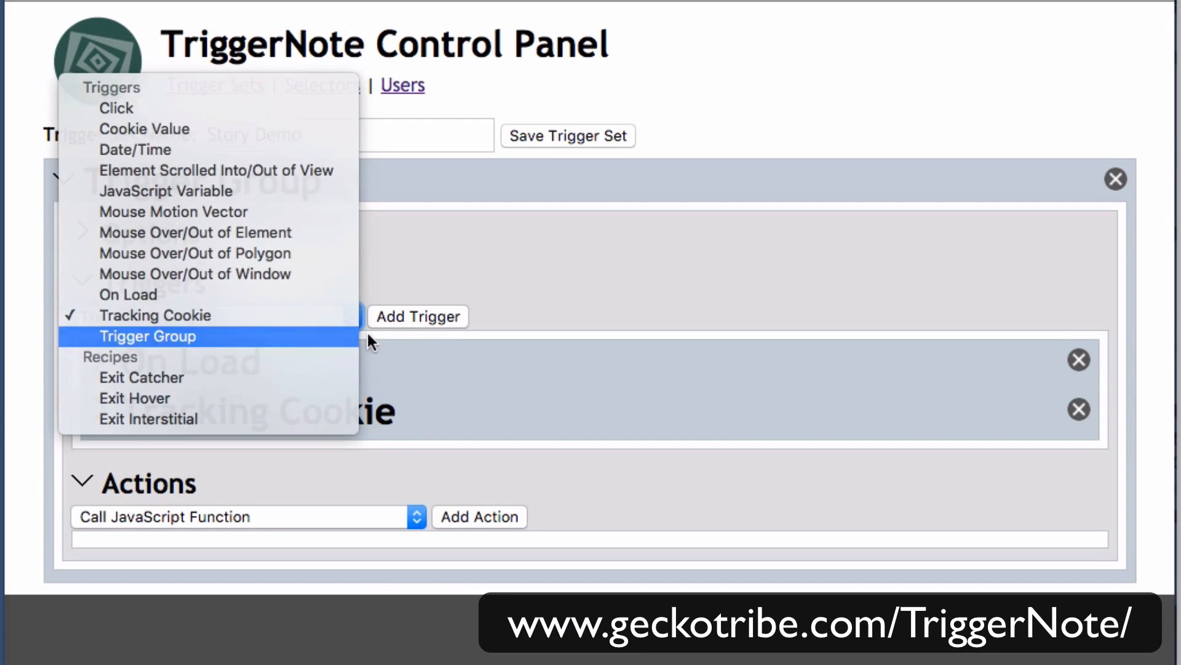
click(428, 314)
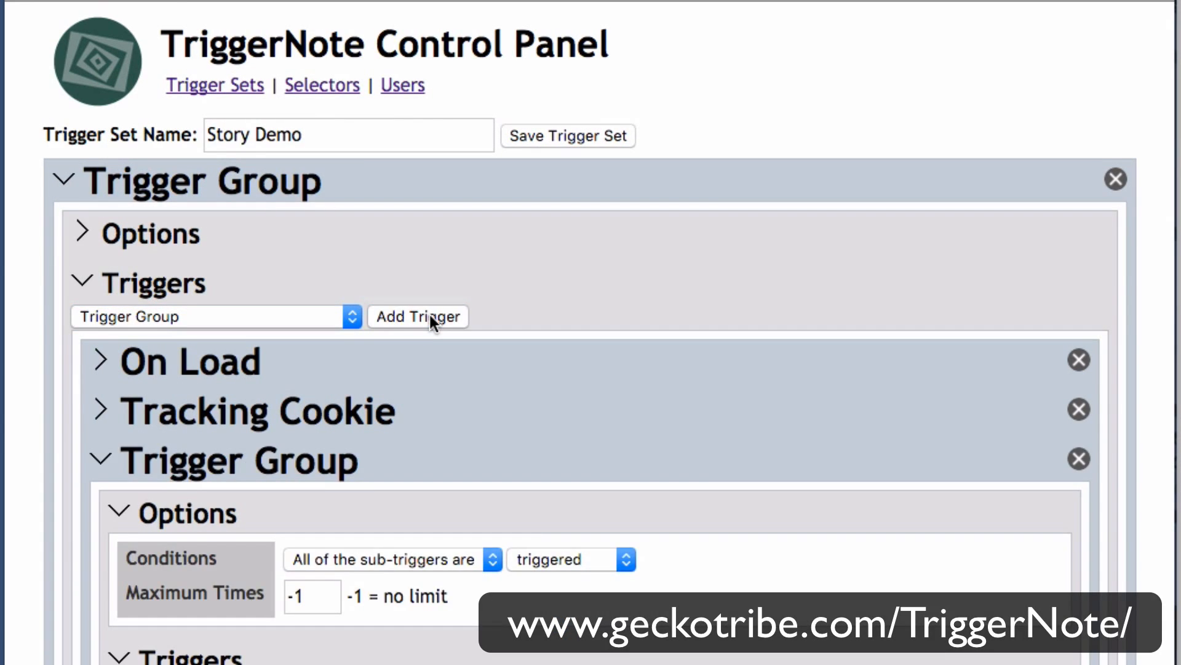
scroll(639, 467, down, 7)
click(457, 126)
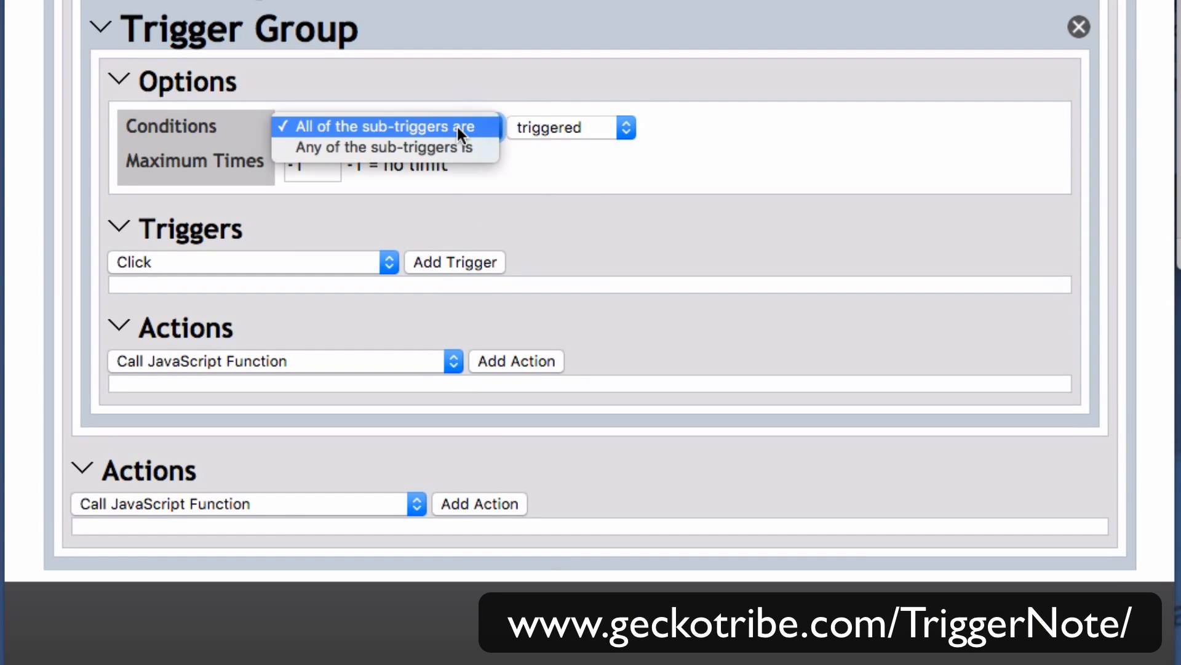
click(457, 127)
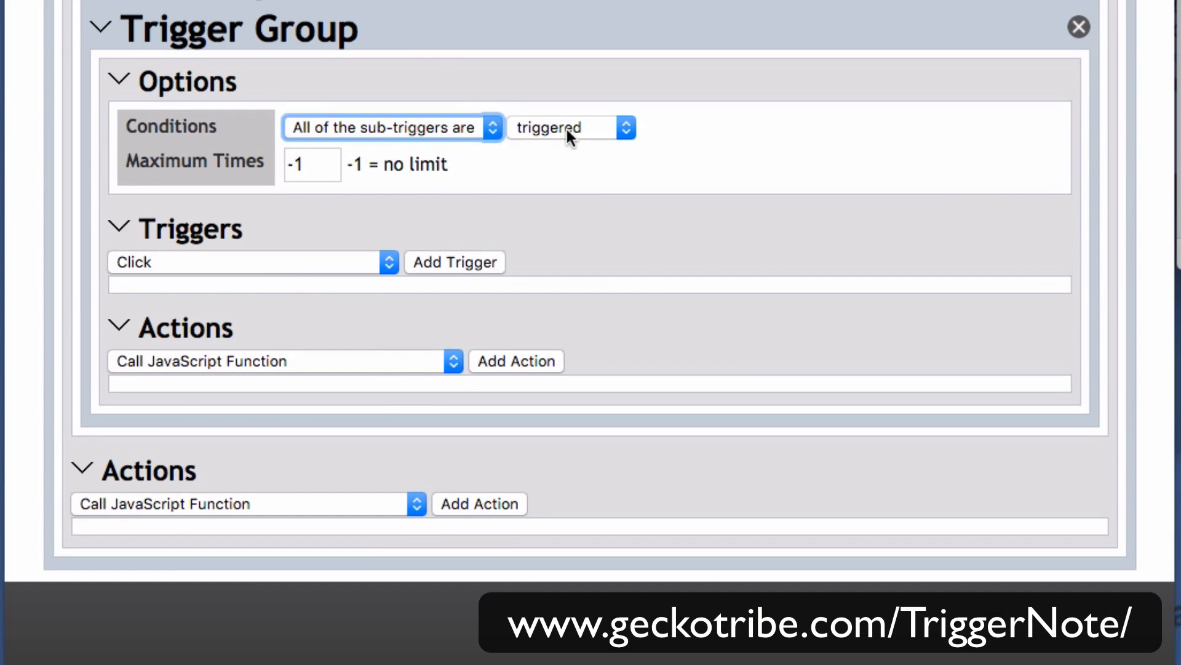
Add two Tracking Cookie triggers inside the nested Trigger Group.
click(281, 264)
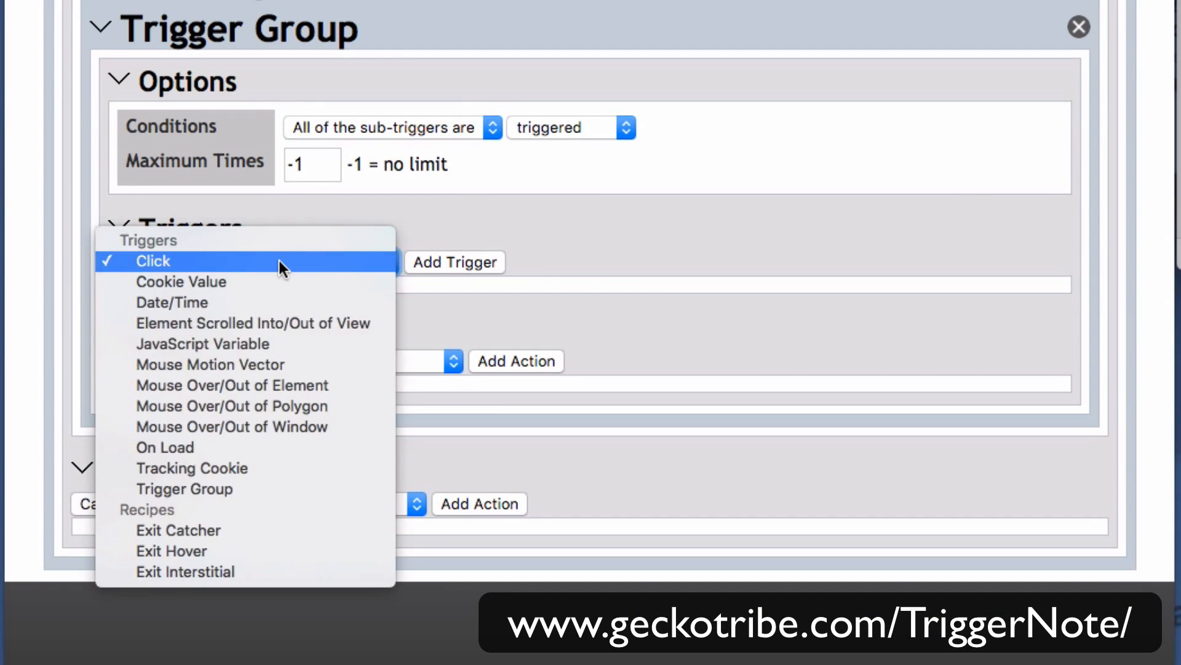
click(241, 470)
click(469, 259)
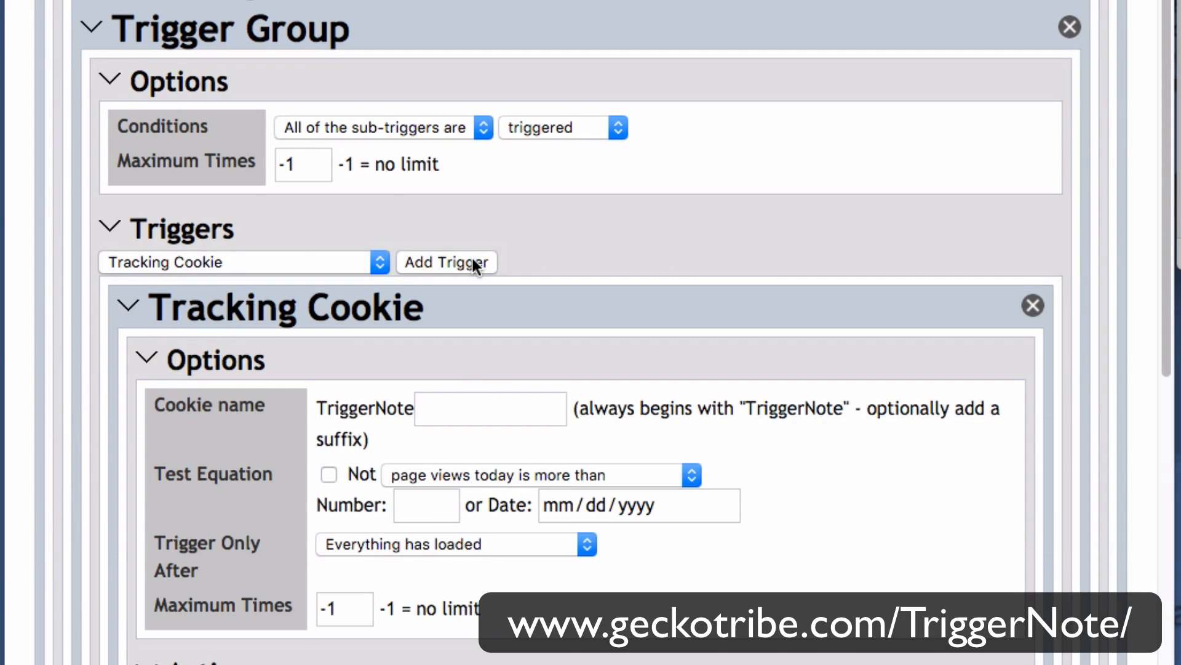
click(470, 260)
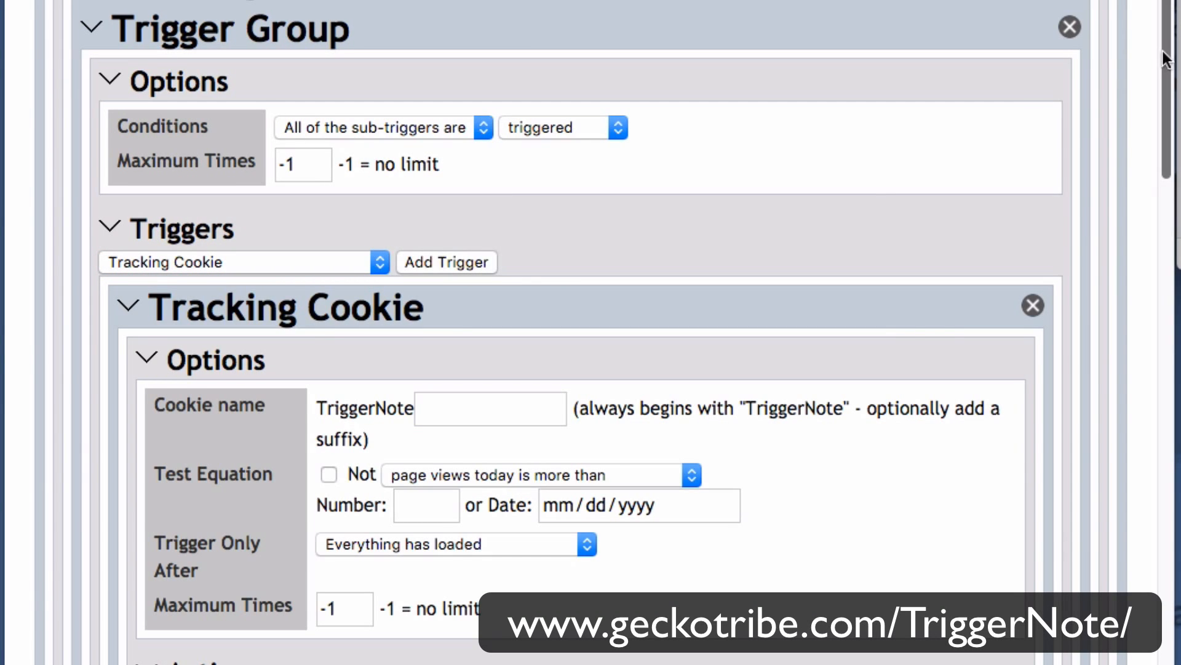
Set the two Tracking Cookie tests to page views today is more than 1 and page views today is less than 3.
scroll(1037, 114, down, 5)
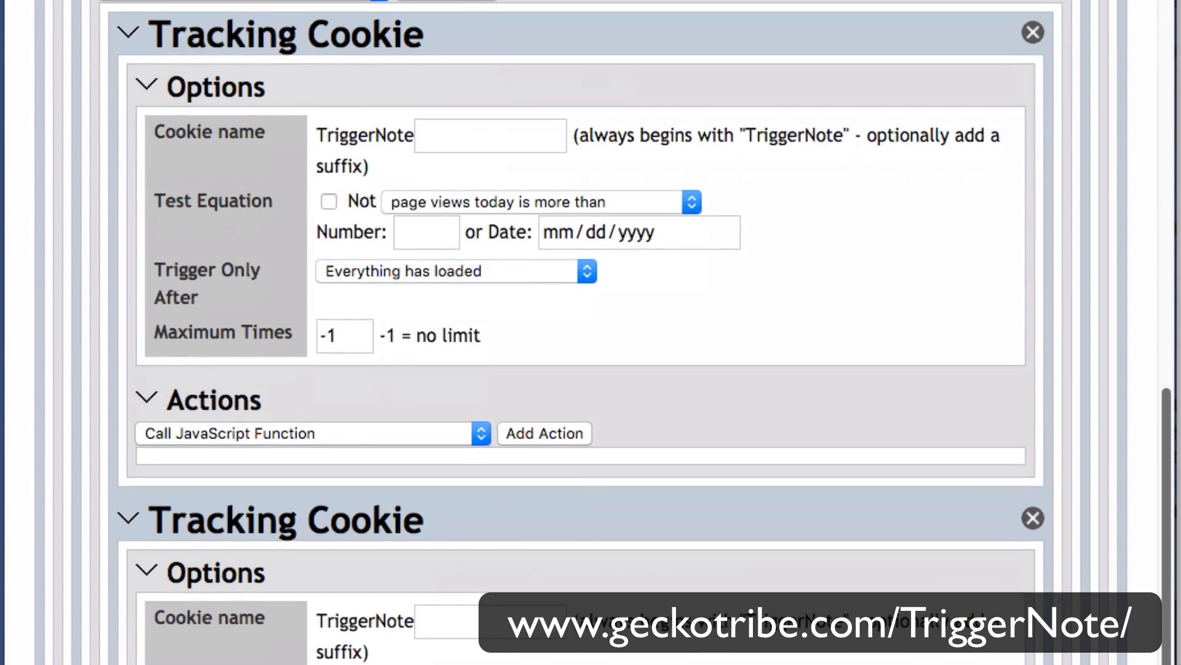
click(489, 201)
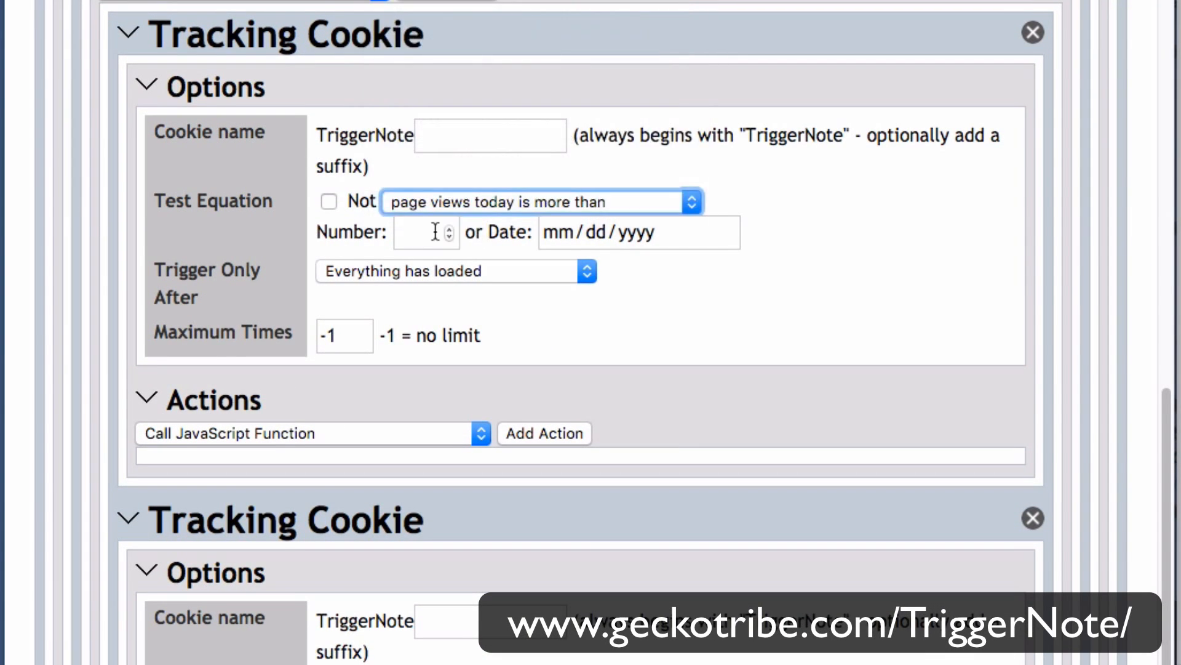
click(415, 231)
text(1)
scroll(483, 470, down, 7)
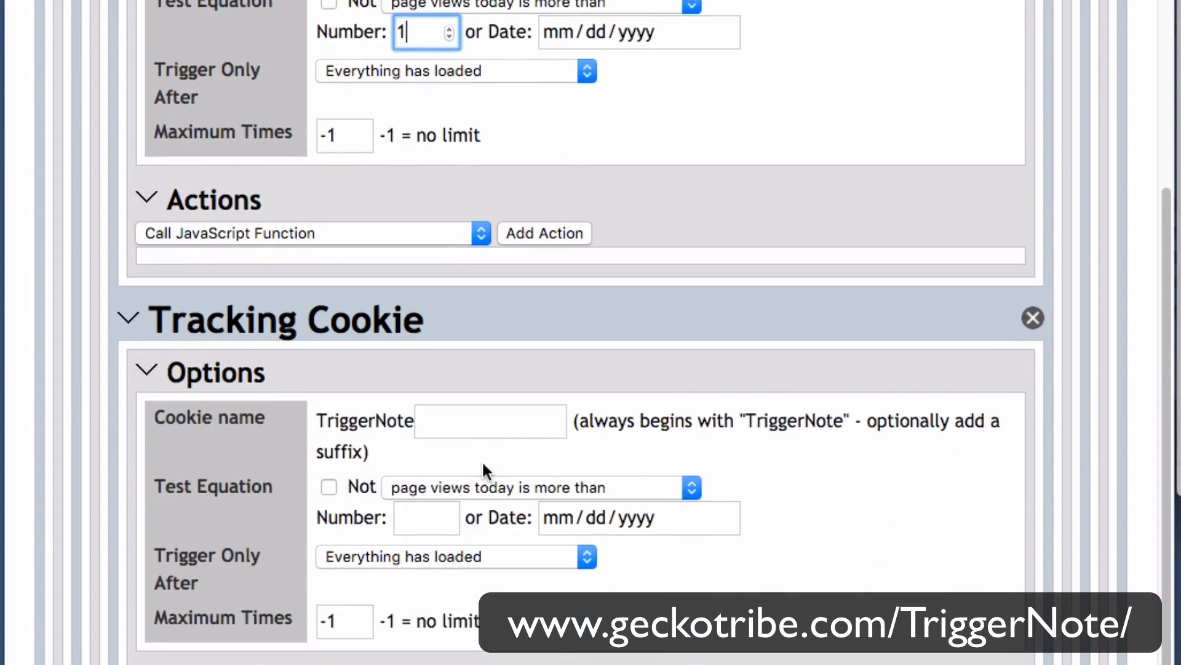
click(507, 248)
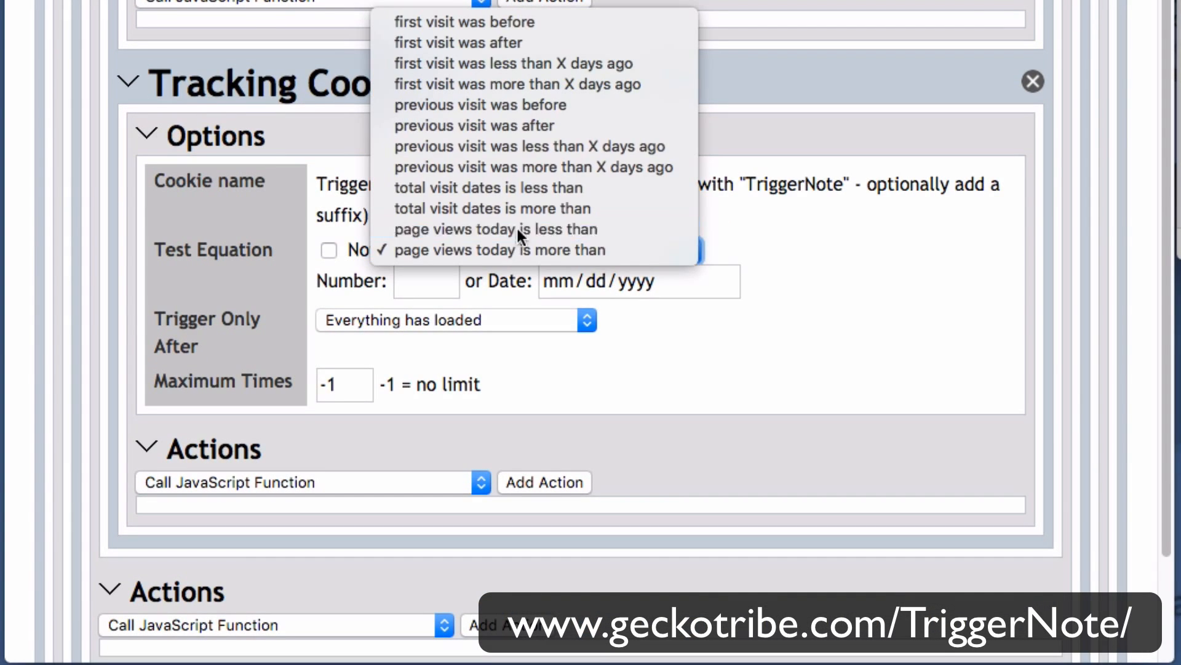
click(516, 227)
click(422, 281)
text(3)
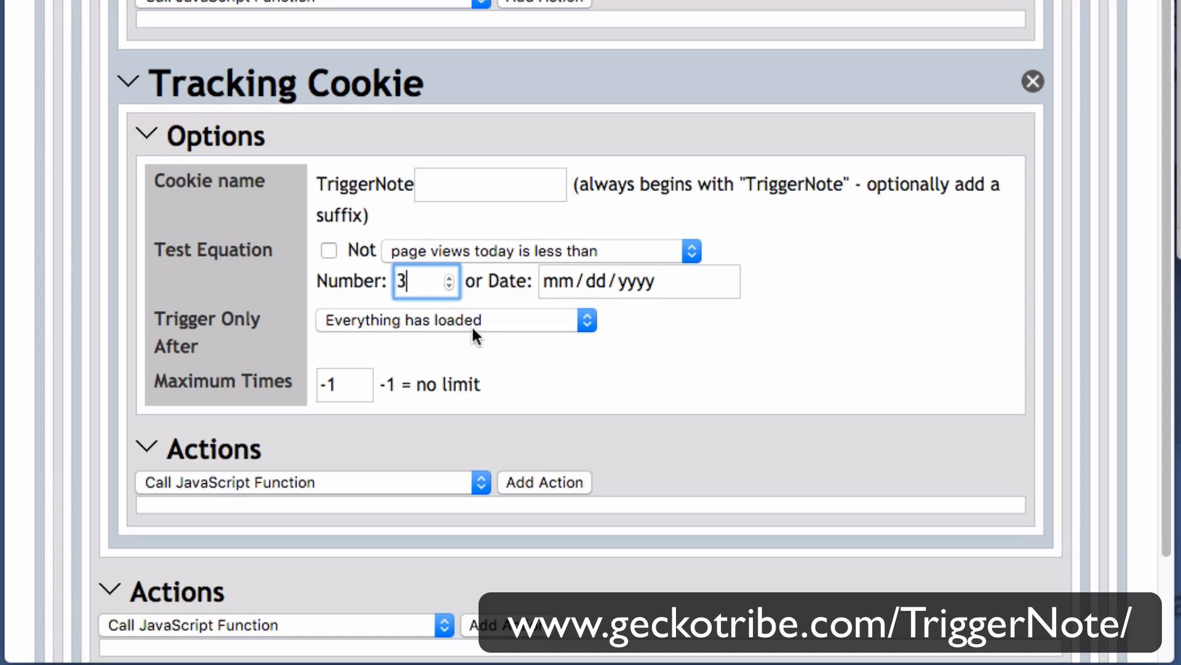
Collapse both Tracking Cookie triggers in the nested Trigger Group.
scroll(412, 123, up, 7)
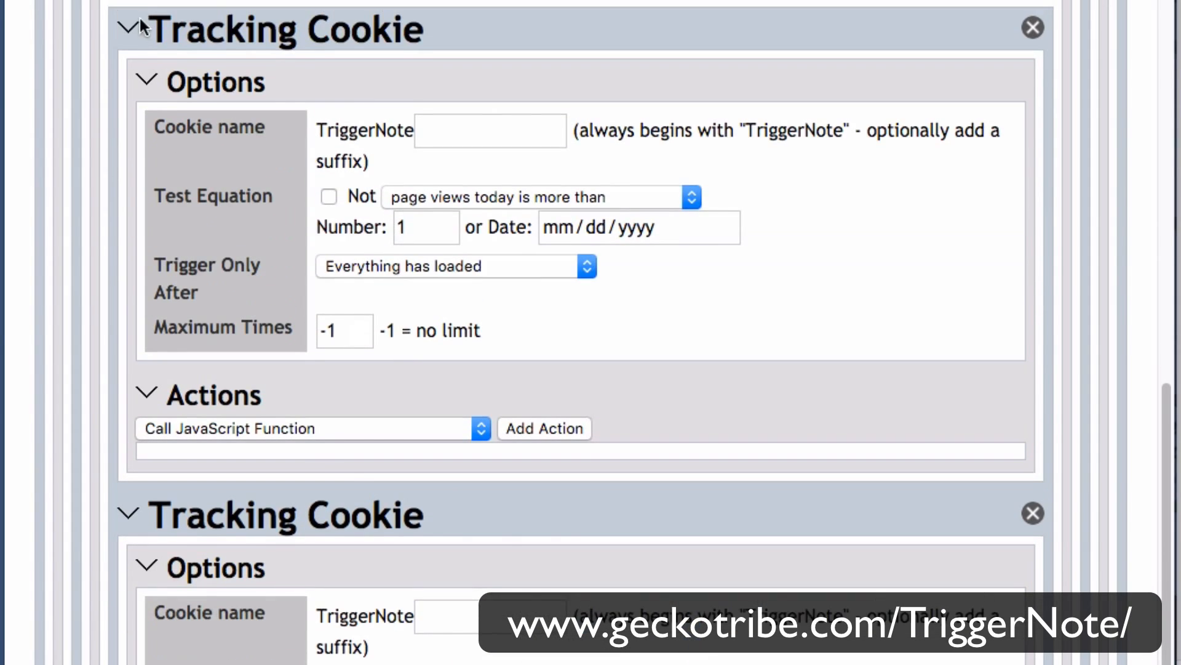
click(139, 25)
click(122, 331)
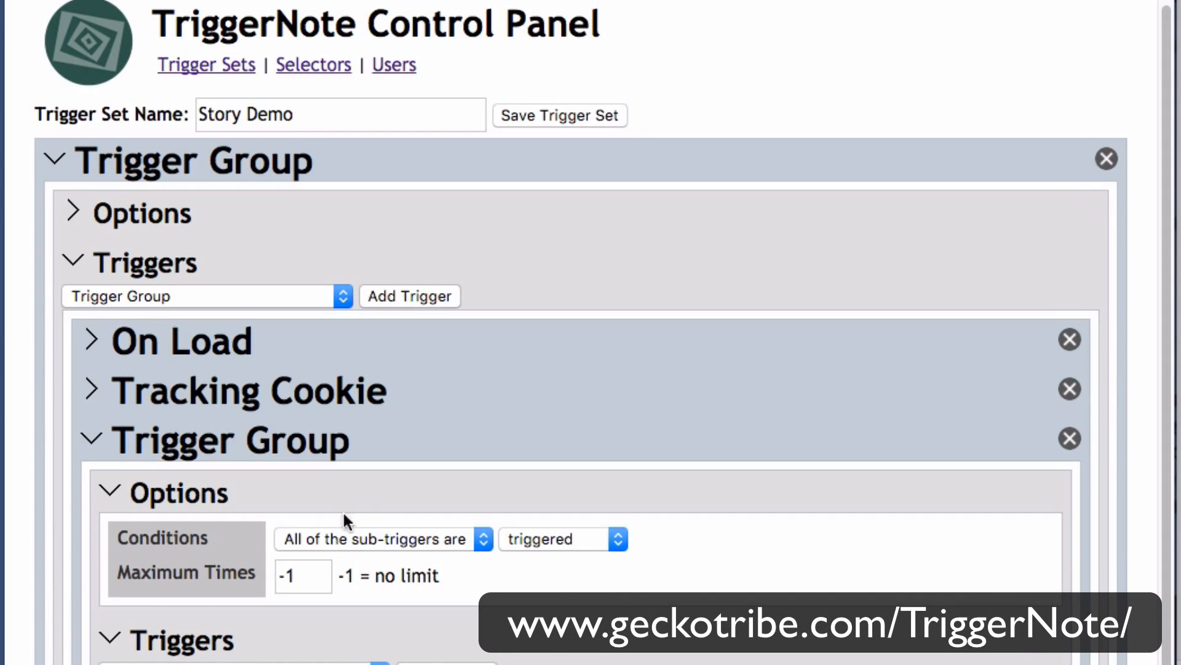
scroll(344, 517, down, 7)
click(225, 447)
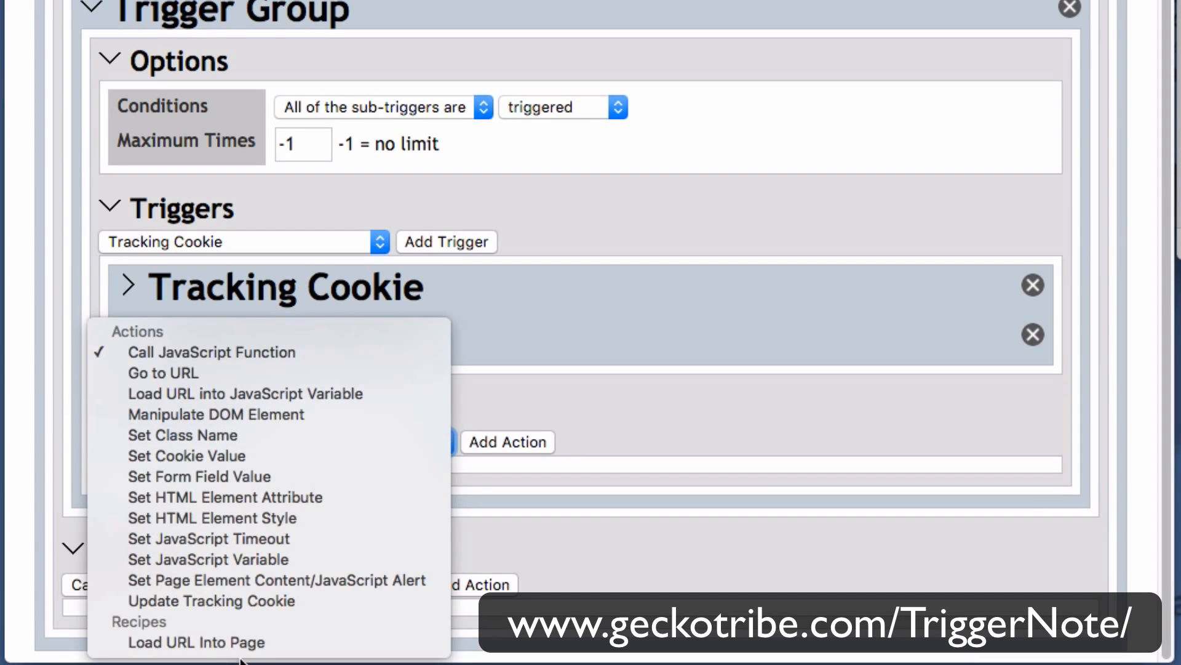
click(256, 641)
click(511, 438)
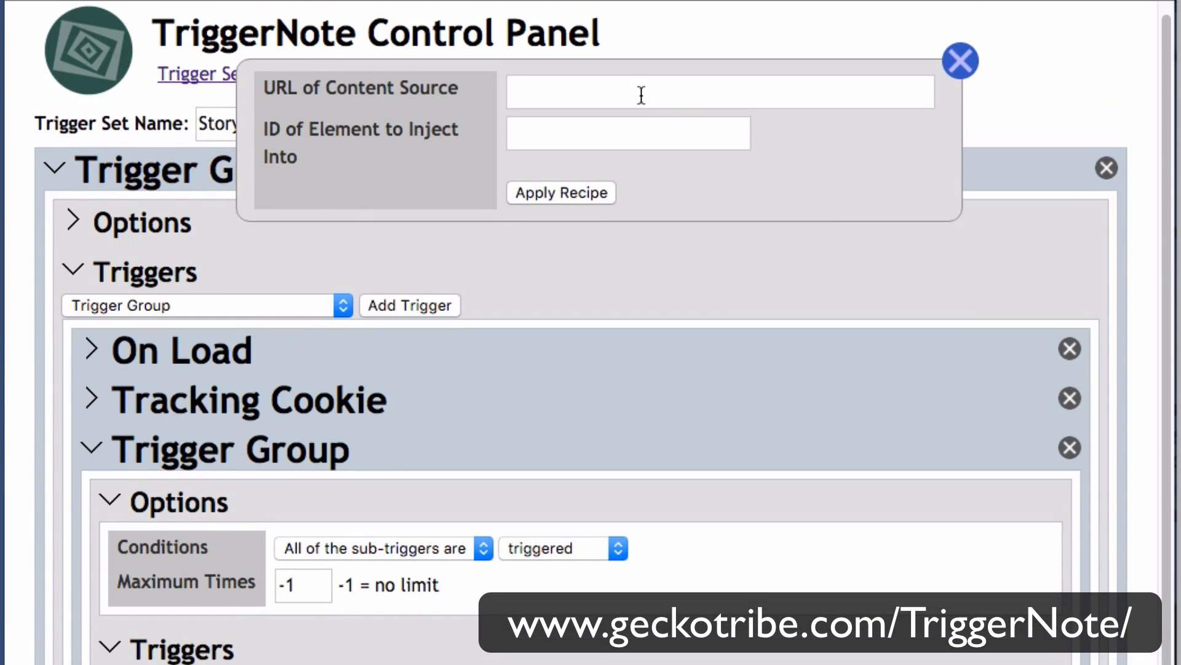
click(641, 95)
text(http://www.home/TriggerNoteDemo/story/1.html)
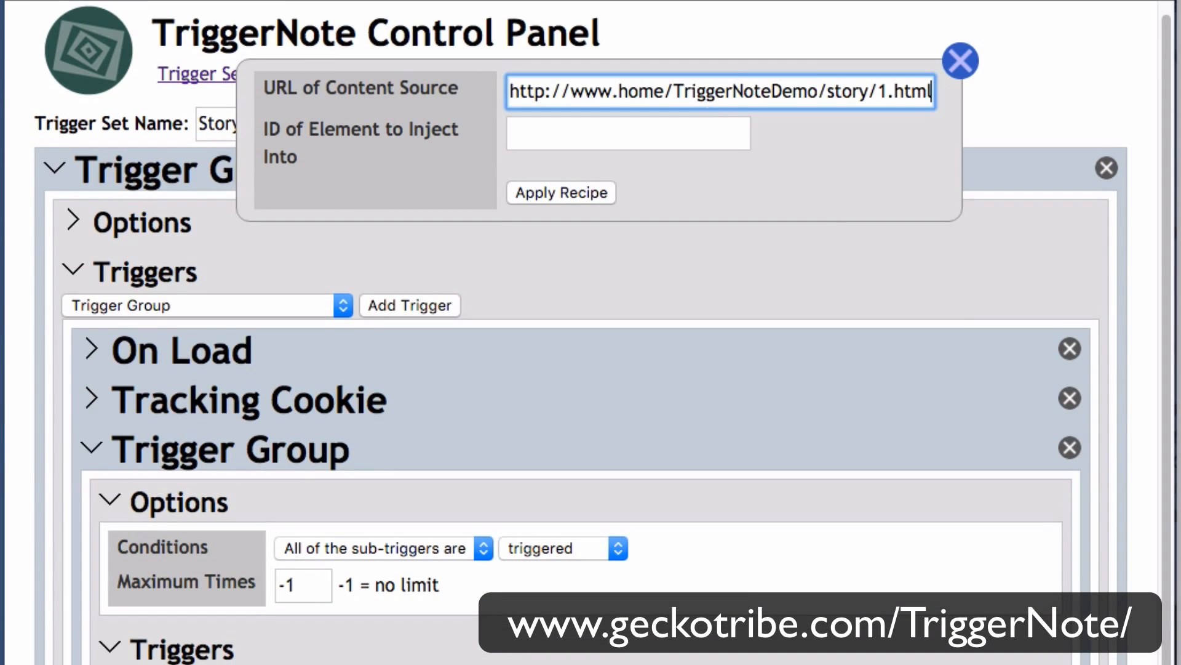
key(Left)
key(Left)
key(Left)
key(Left)
key(Left)
key(BackSpace)
text(2)
key(Tab)
text(adbox)
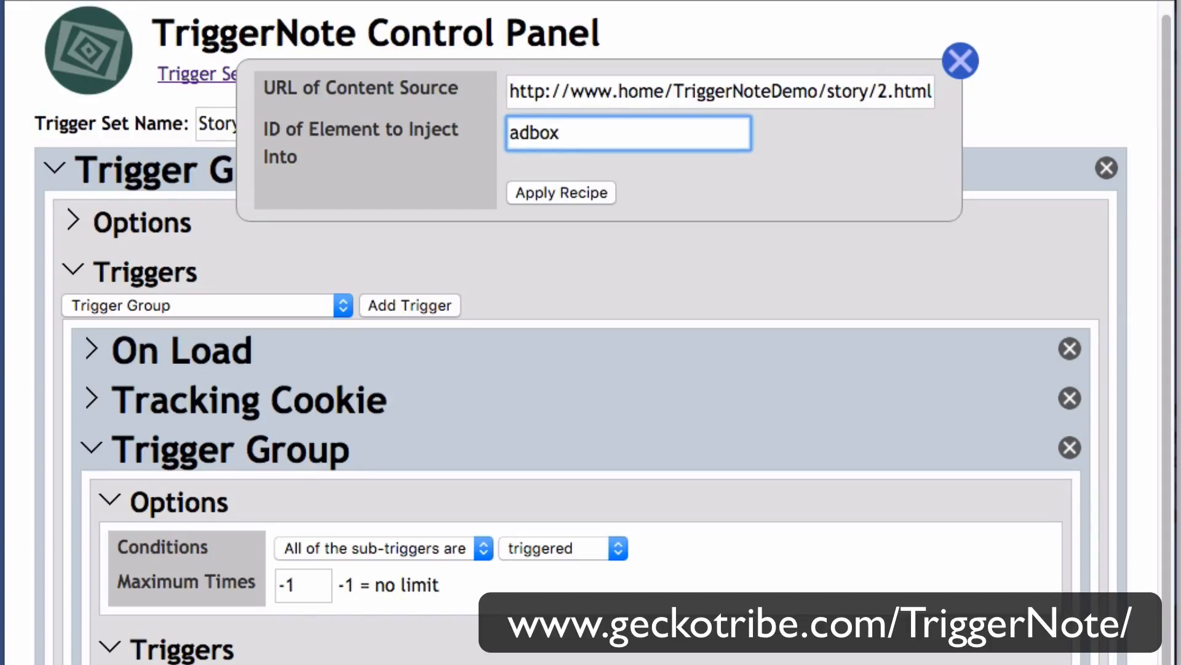
click(537, 192)
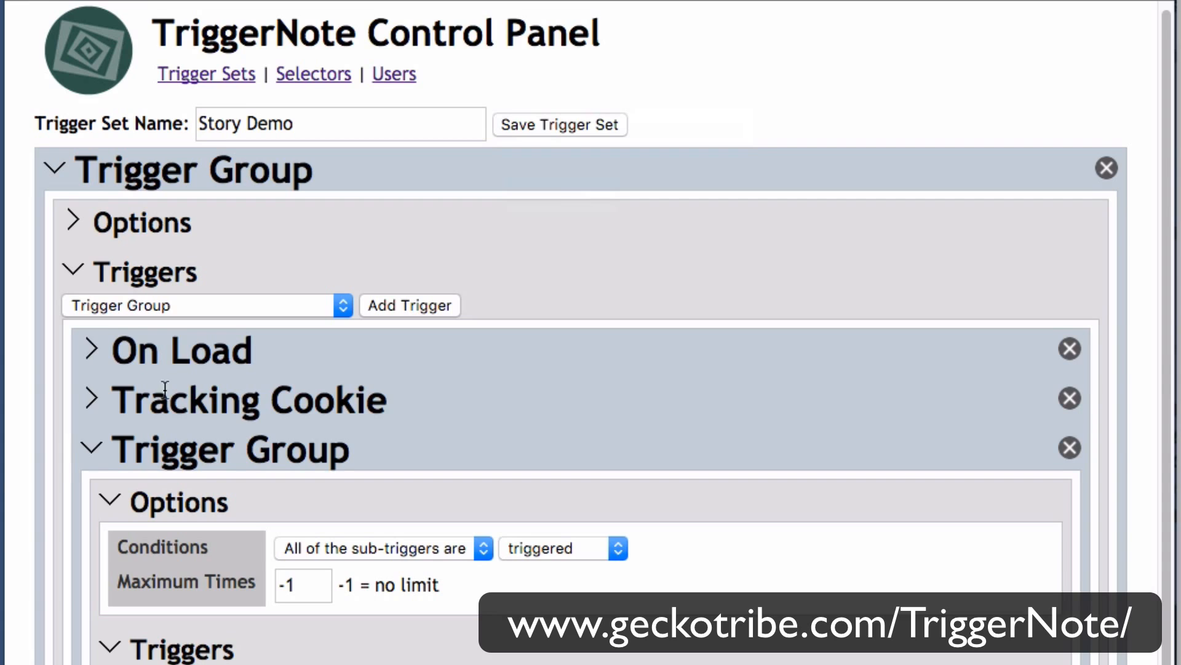
Collapse the finished nested Trigger Group and add a second one containing two Tracking Cookie triggers.
click(93, 446)
click(397, 317)
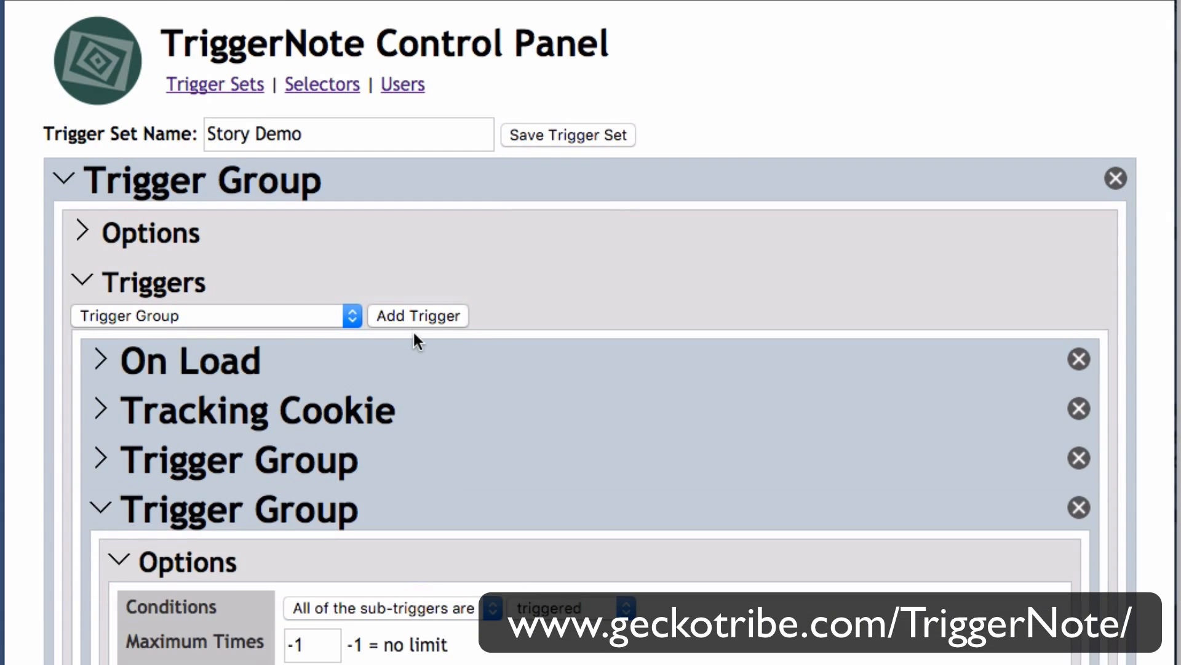
scroll(409, 335, down, 10)
click(319, 297)
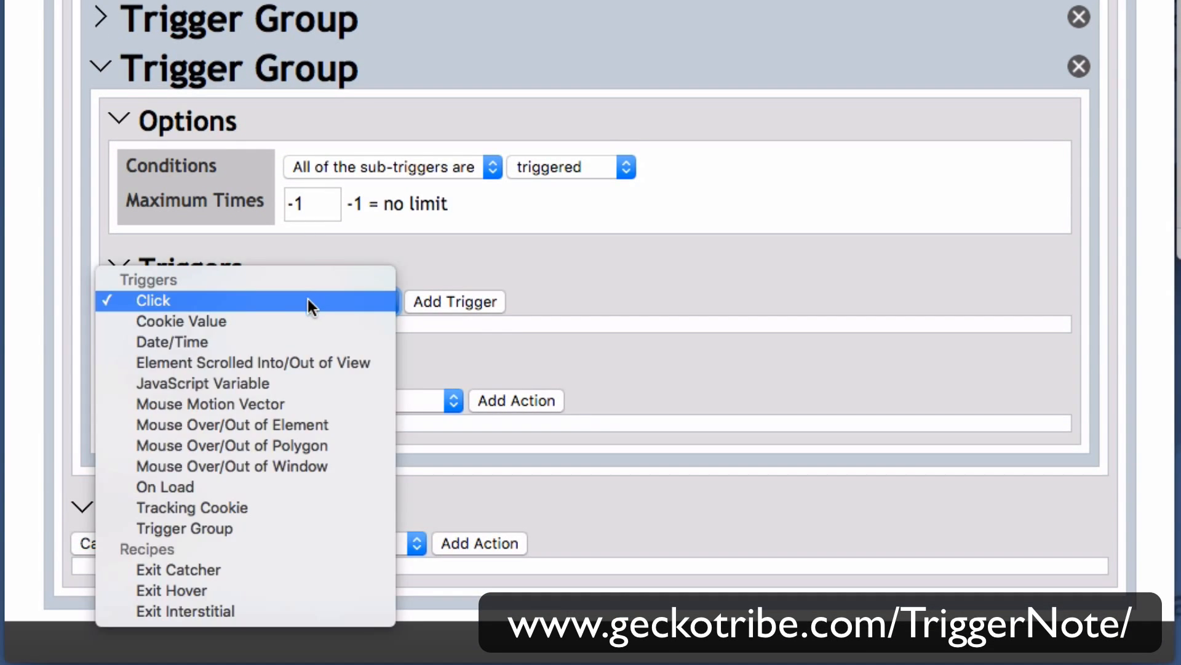
click(285, 506)
click(464, 304)
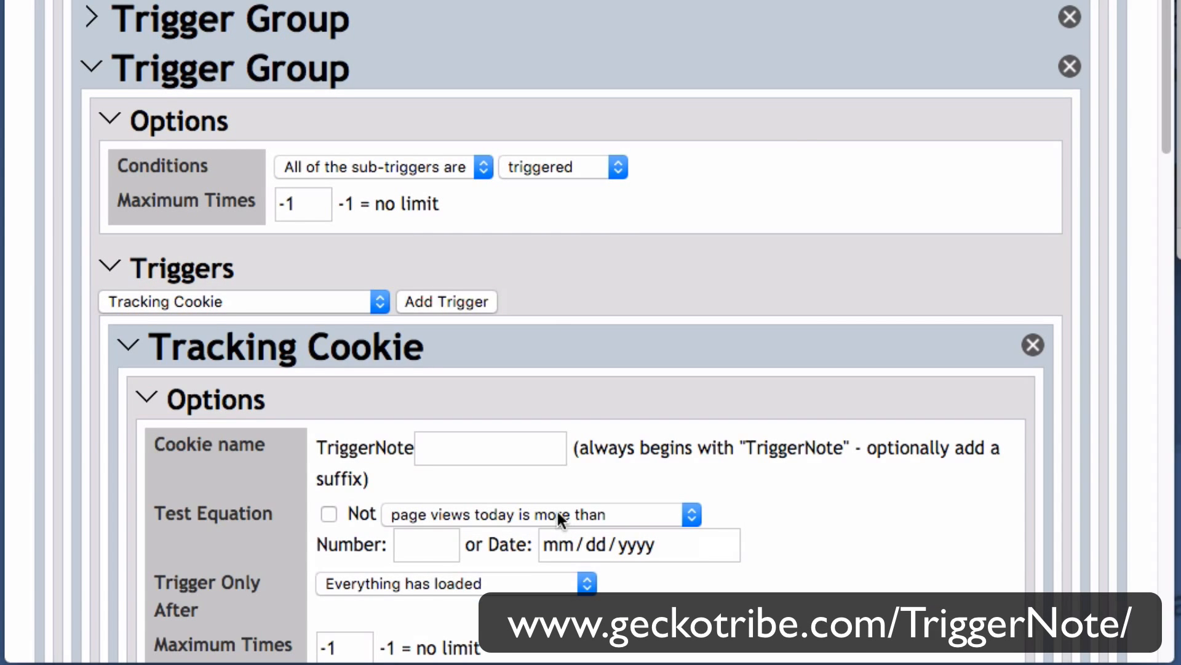
Set the second nested group's Tracking Cookie tests to page views today is more than 2 and page views today is less than 4.
click(418, 545)
text(2)
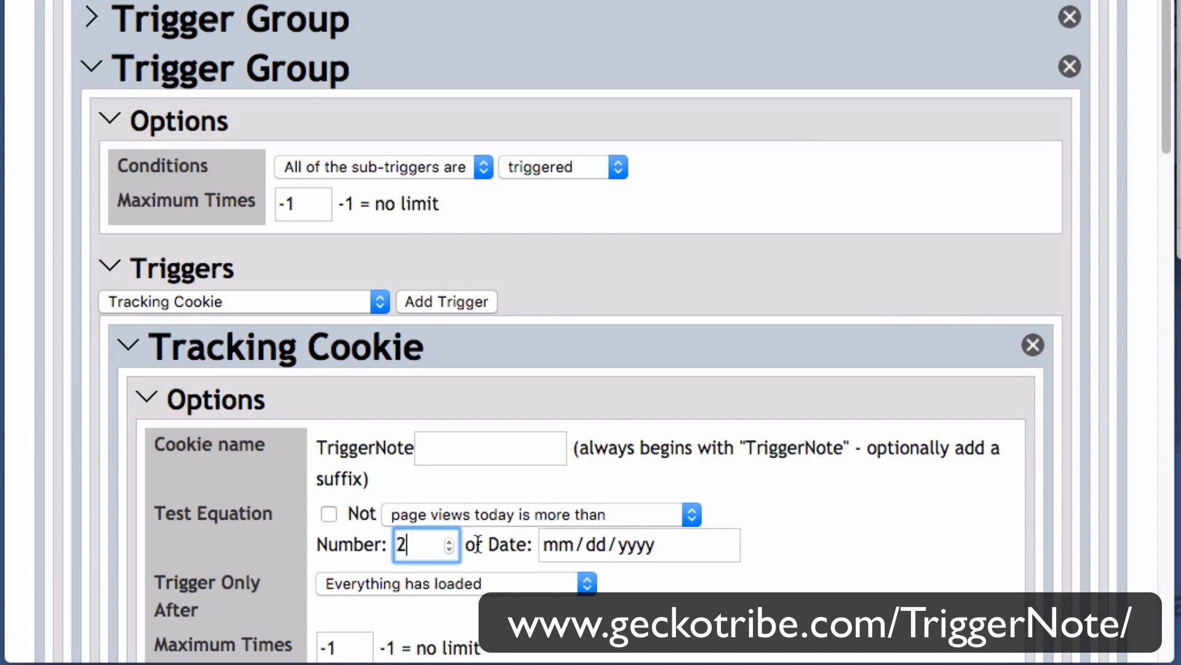
scroll(1149, 190, down, 10)
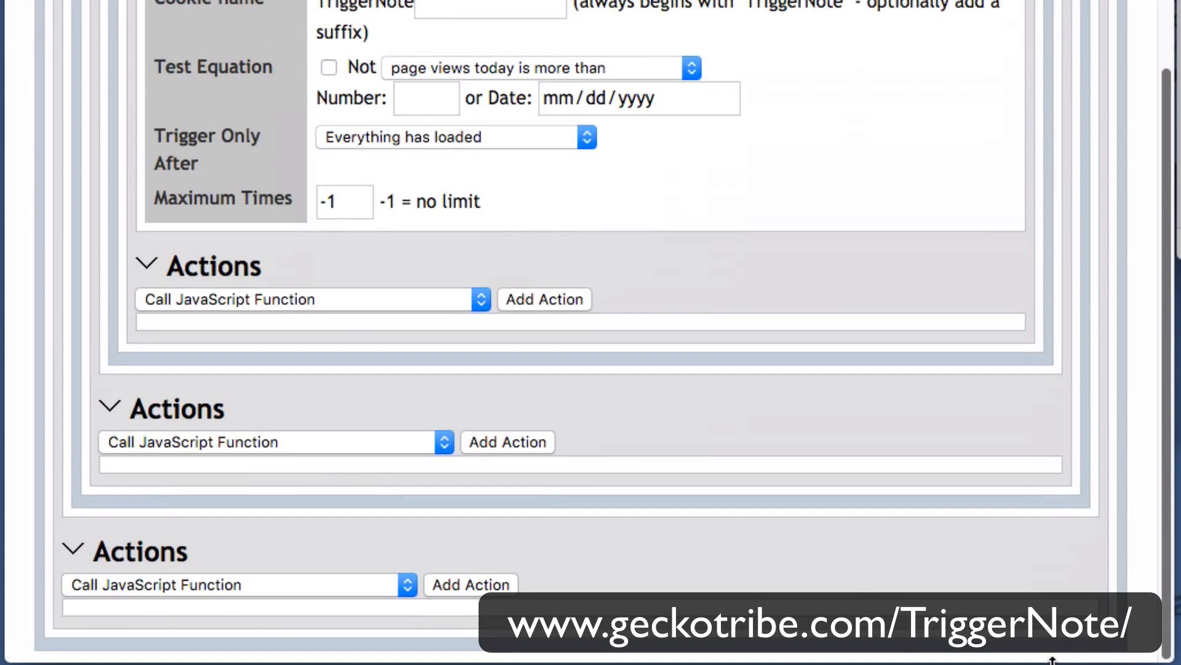
click(469, 67)
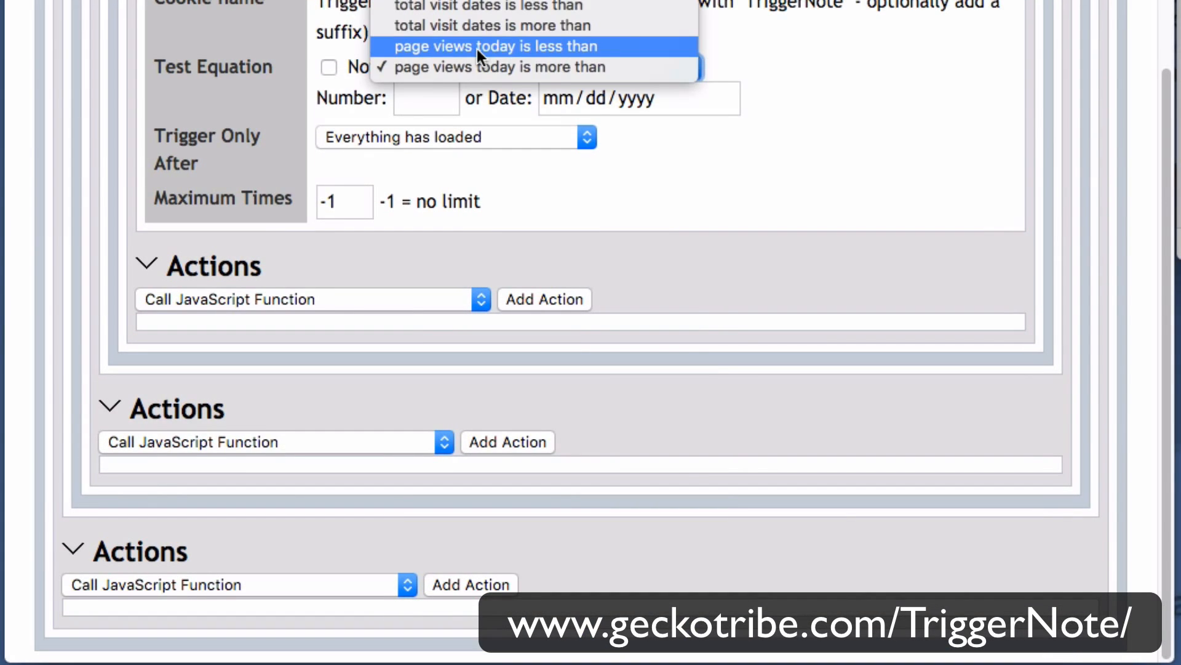
click(478, 46)
click(409, 97)
text(4)
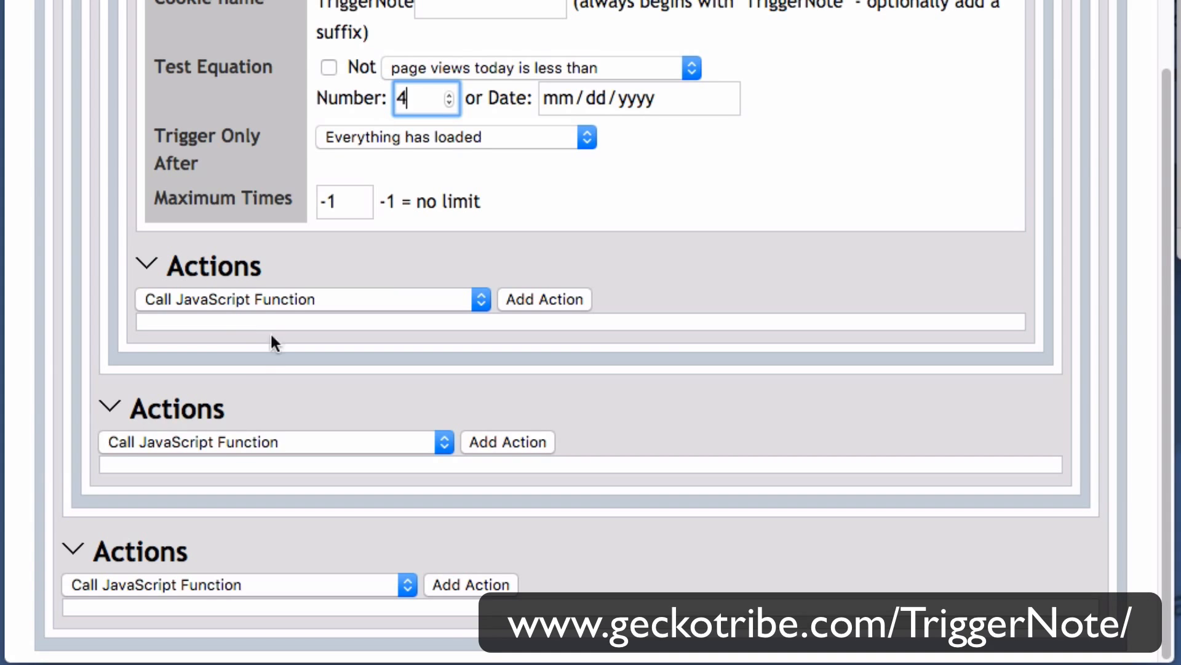
click(215, 440)
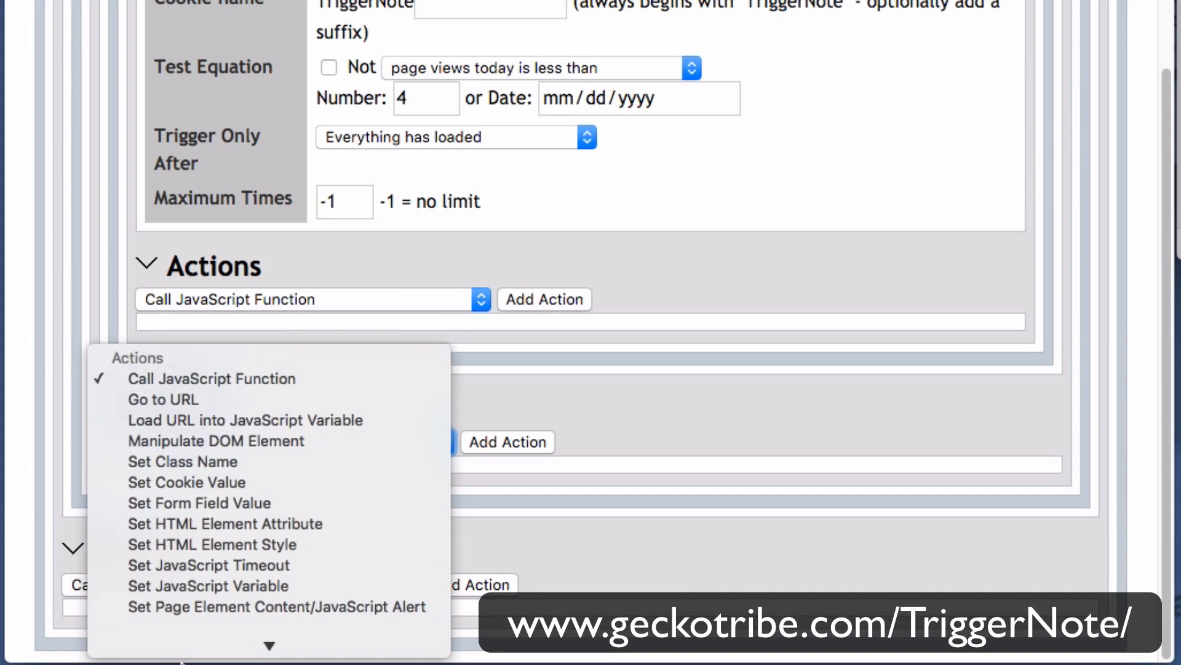
click(243, 640)
click(497, 442)
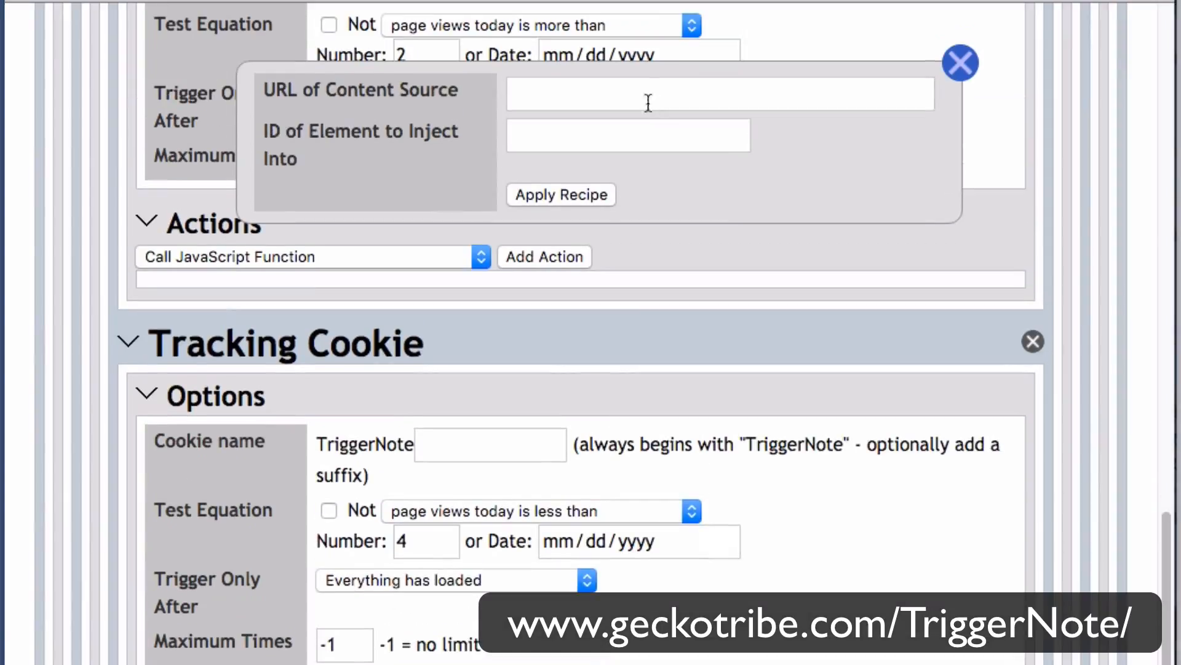
click(648, 103)
text(http://www.home/TriggerNoteDemo/story/1.html)
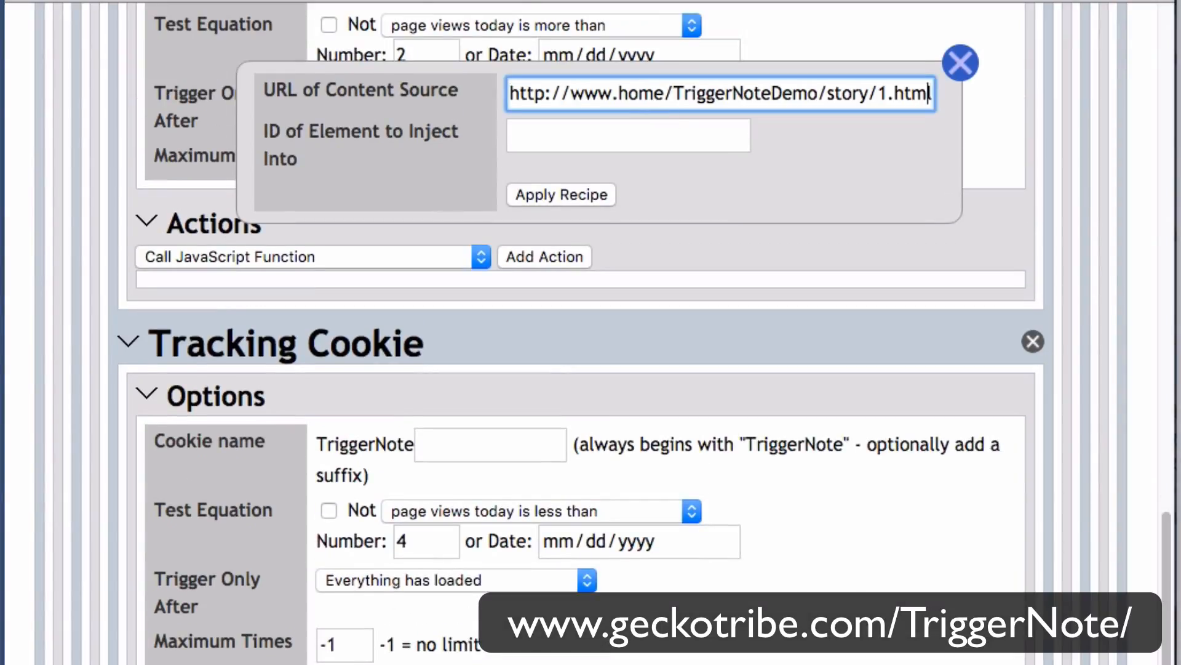
key(Left)
key(Left)
key(Left)
key(Left)
key(Left)
key(BackSpace)
text(adbox)
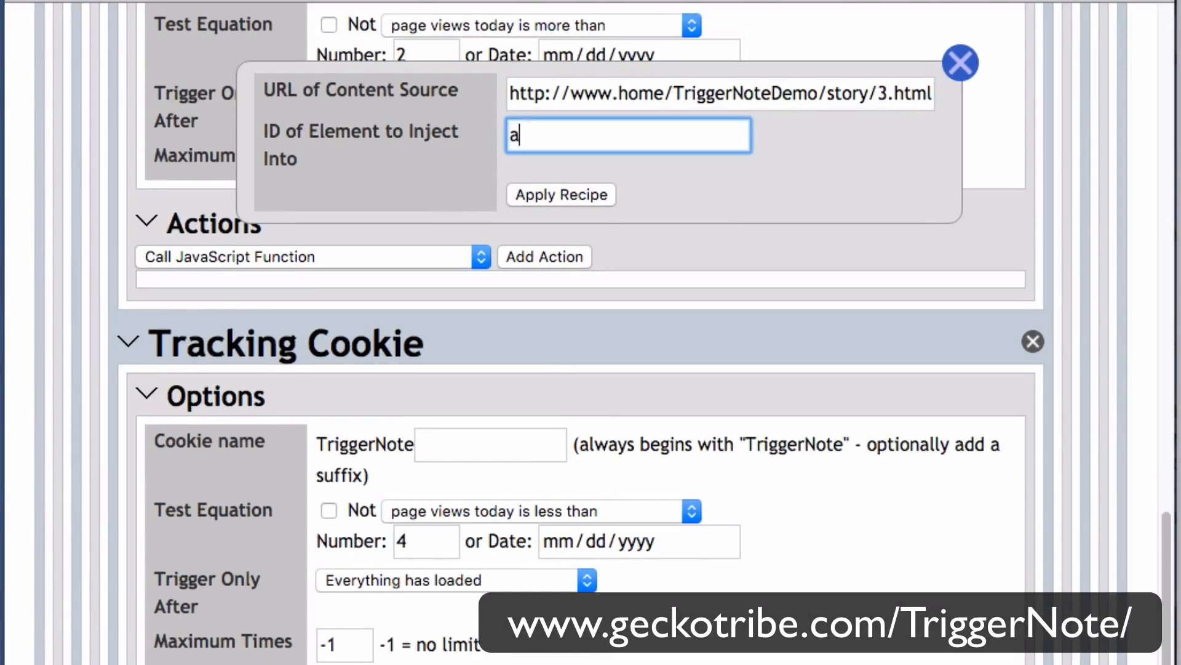
click(579, 194)
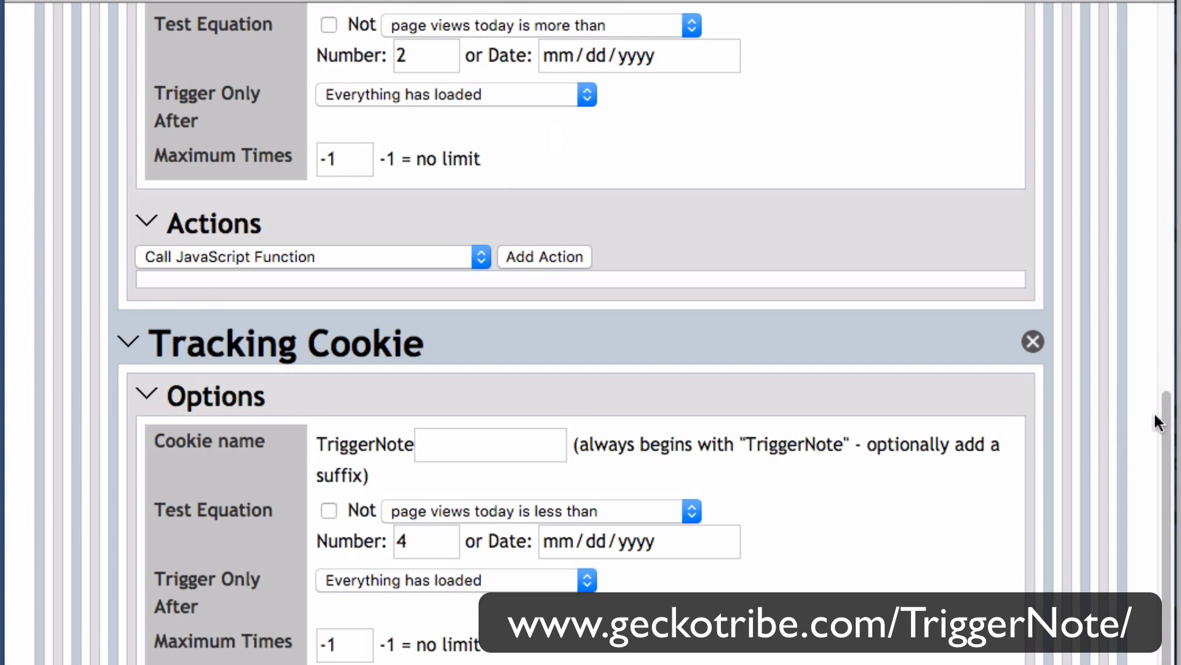
Collapse the second nested Trigger Group and add a third one containing two Tracking Cookie triggers.
scroll(1160, 425, up, 10)
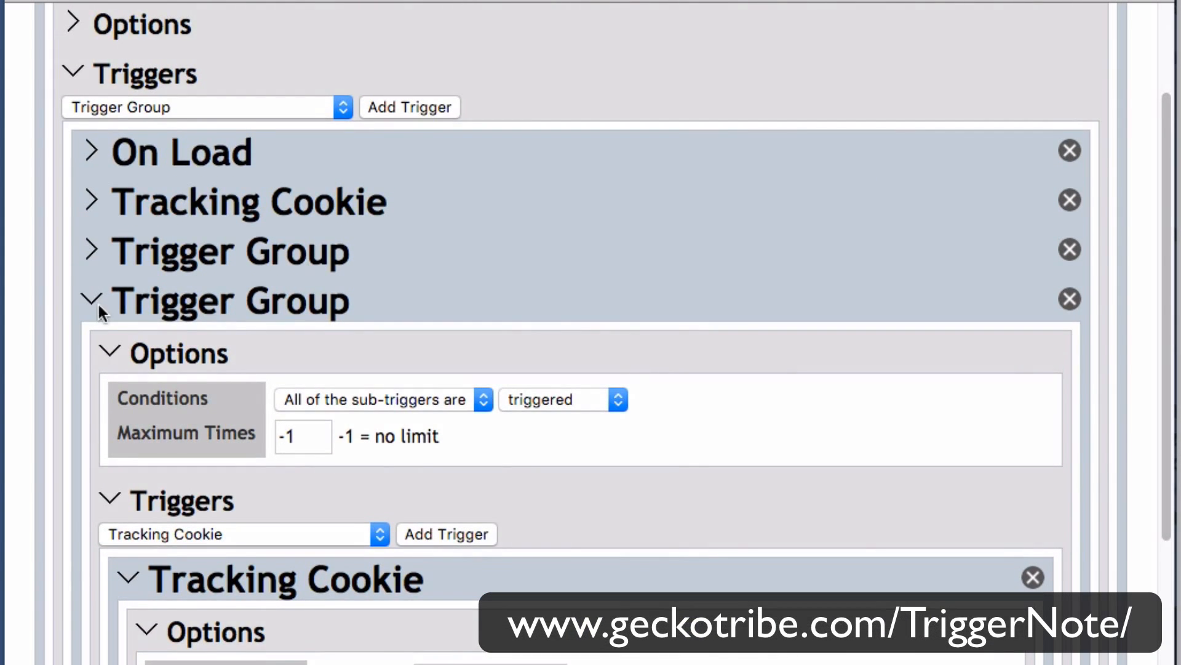
click(93, 298)
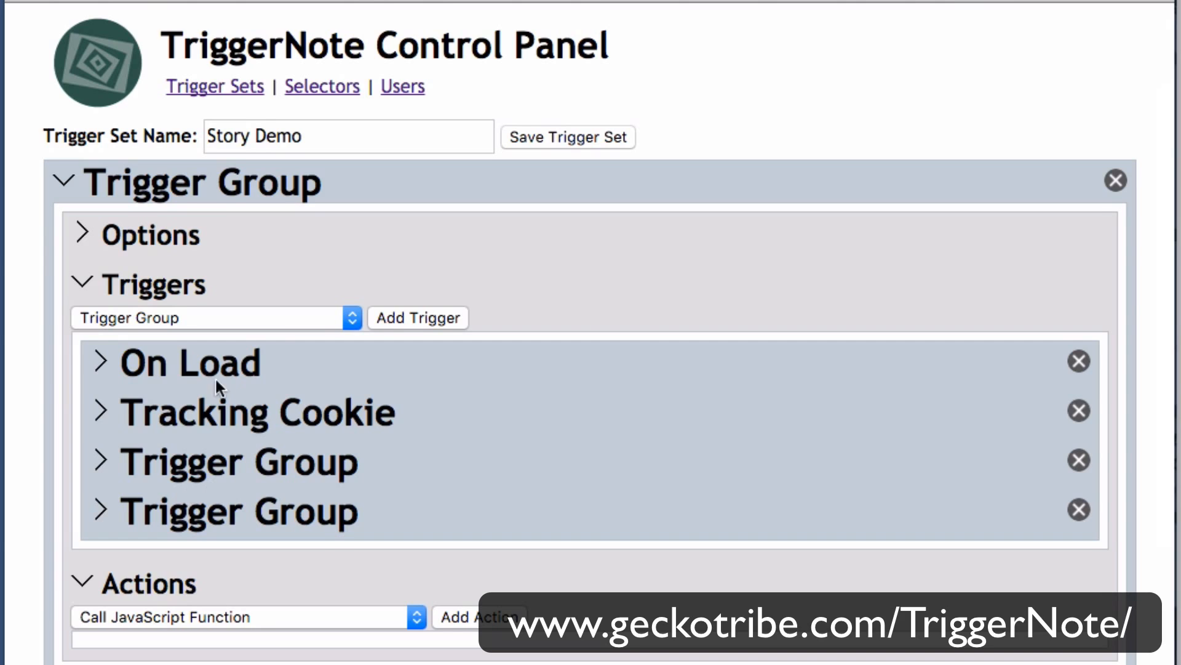
click(431, 318)
scroll(363, 557, down, 7)
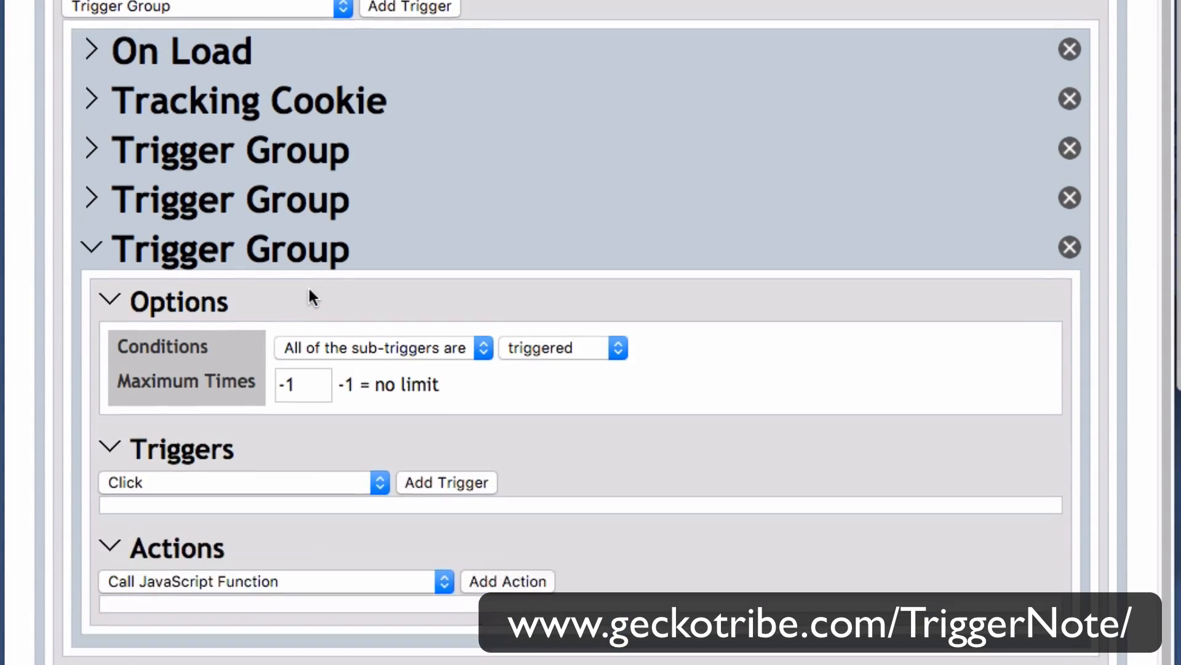
click(200, 349)
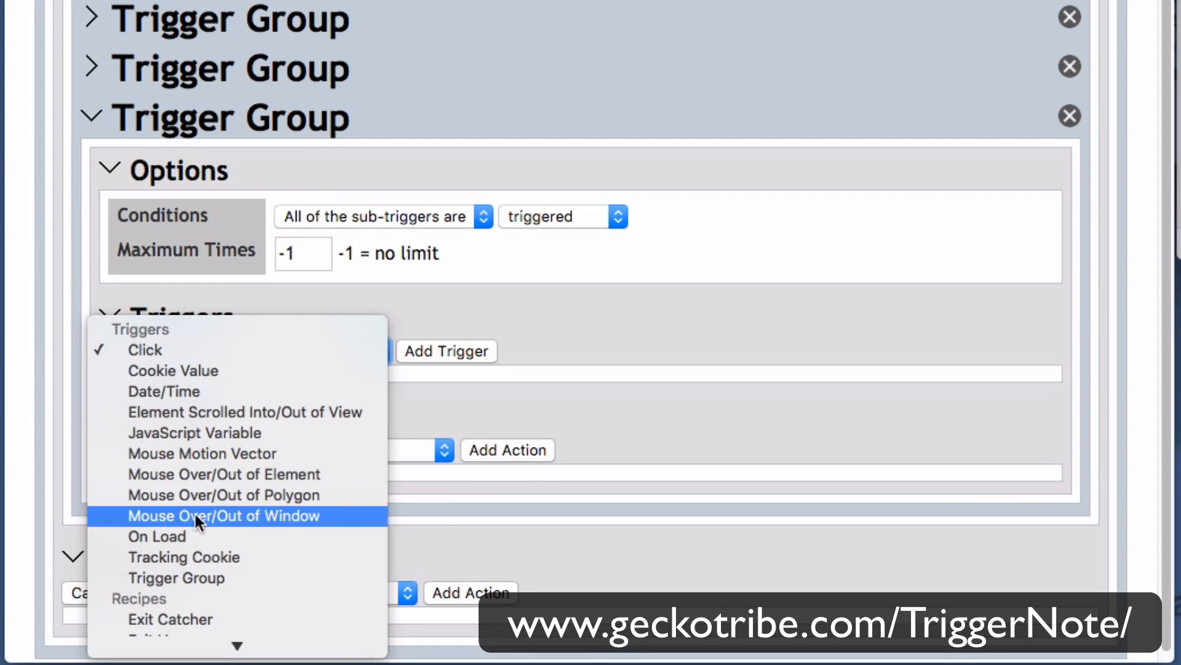
click(205, 557)
click(440, 349)
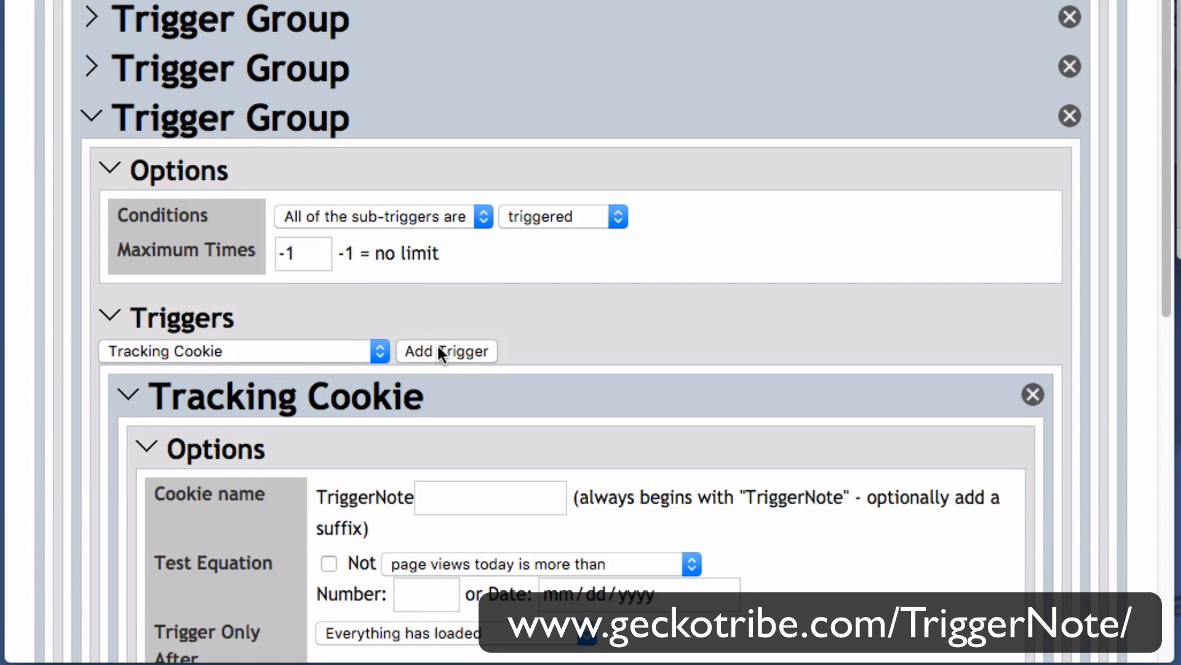
Set the third nested group's Tracking Cookie tests to page views today is more than 3 and page views today is less than 5.
scroll(590, 333, down, 6)
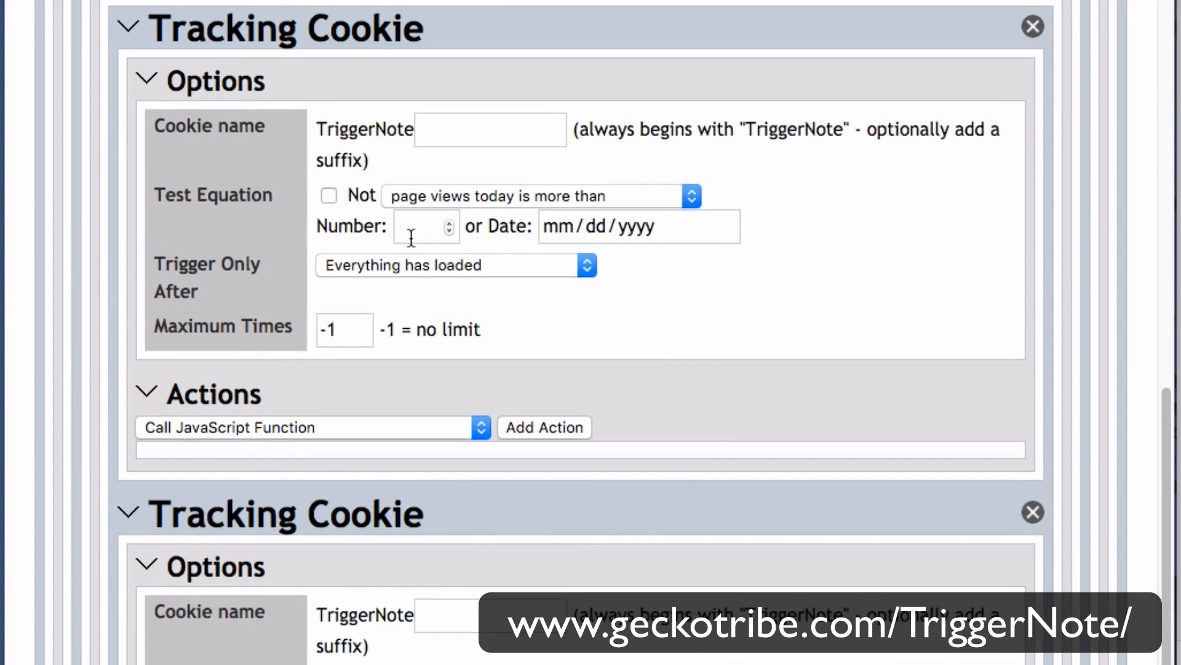
click(433, 240)
text(3)
scroll(492, 510, down, 4)
click(502, 491)
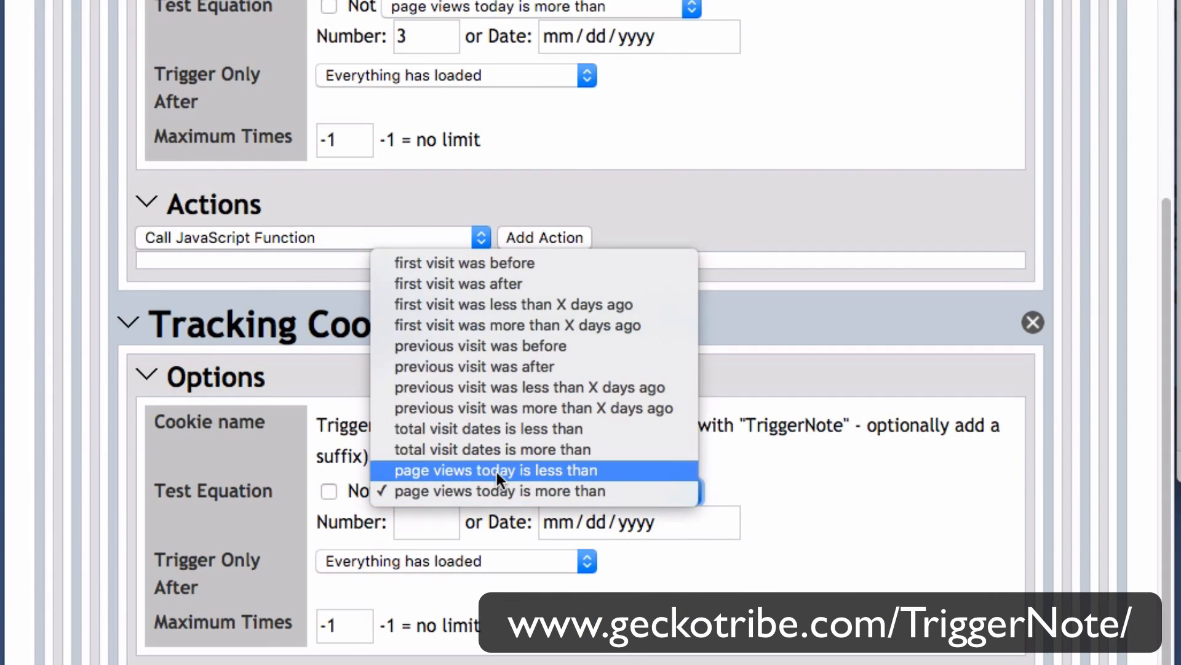
click(497, 471)
click(407, 520)
text(5)
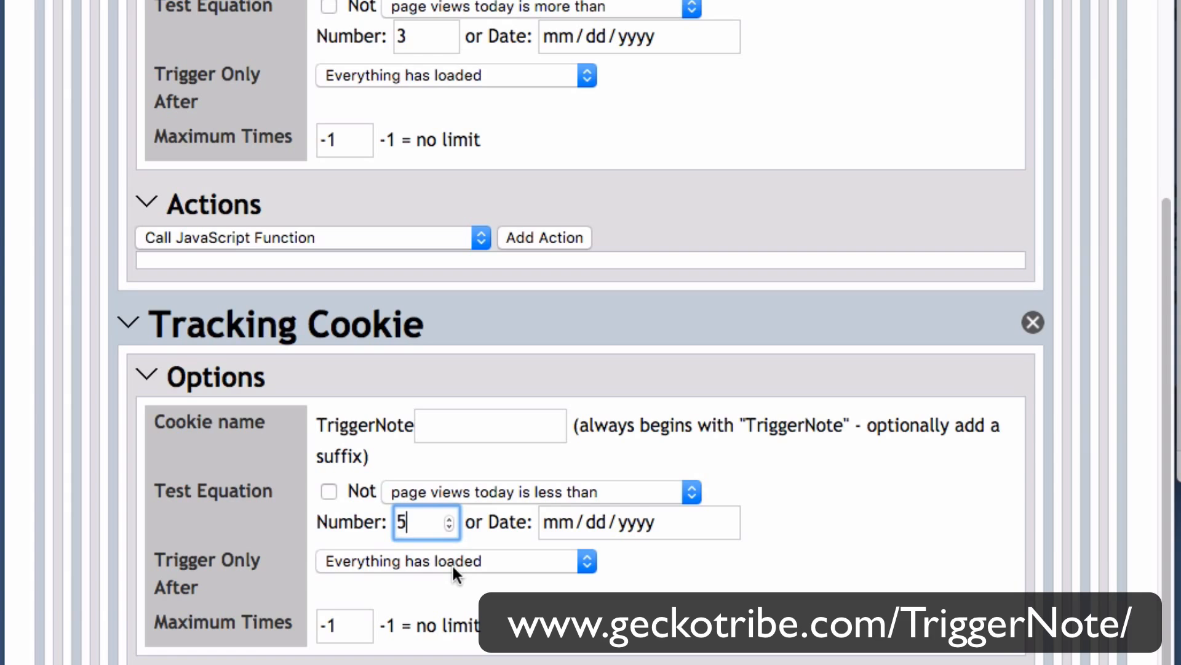
Collapse both Tracking Cookie triggers inside the third nested Trigger Group.
scroll(398, 562, down, 4)
click(271, 499)
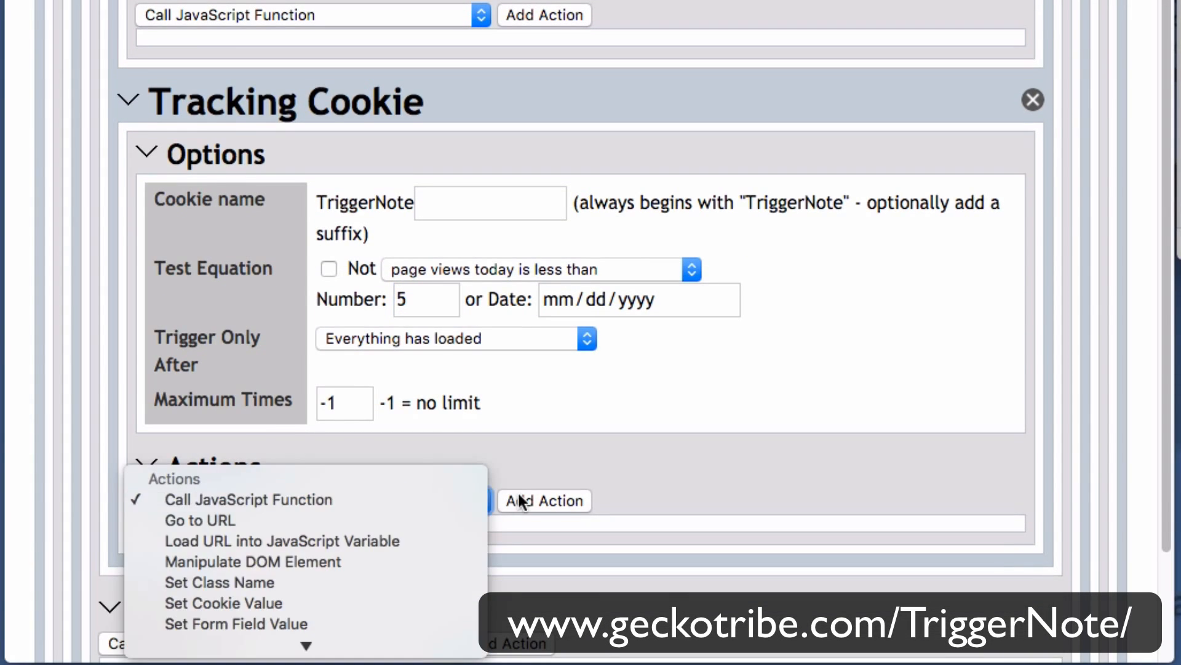
click(437, 548)
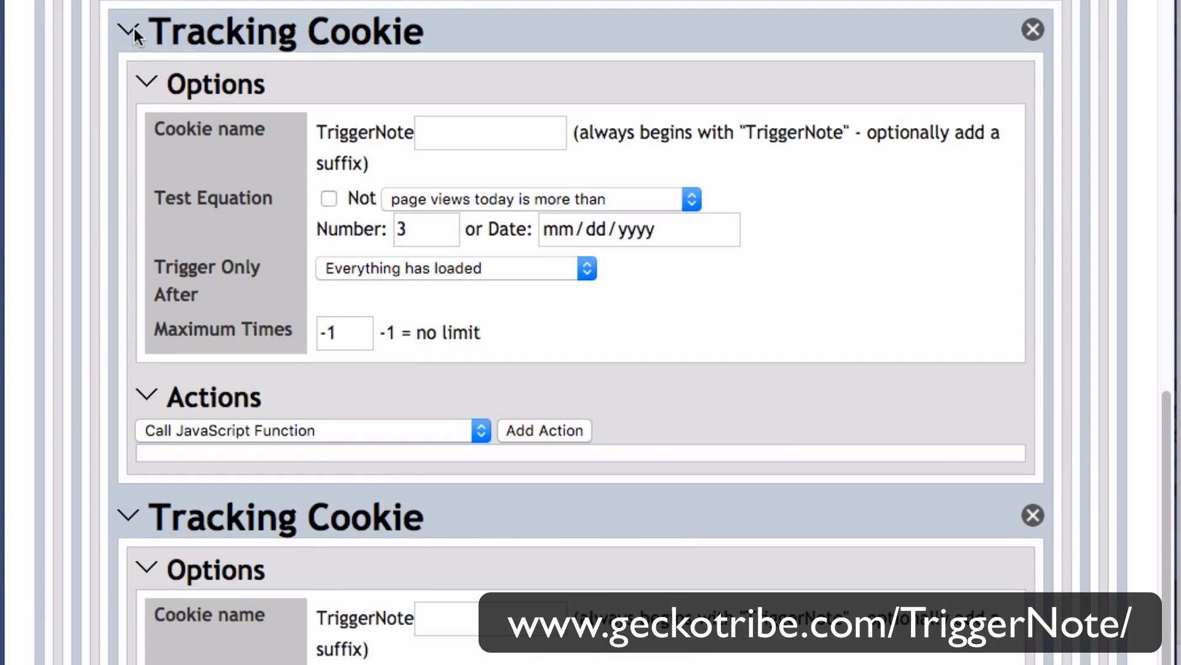
click(134, 29)
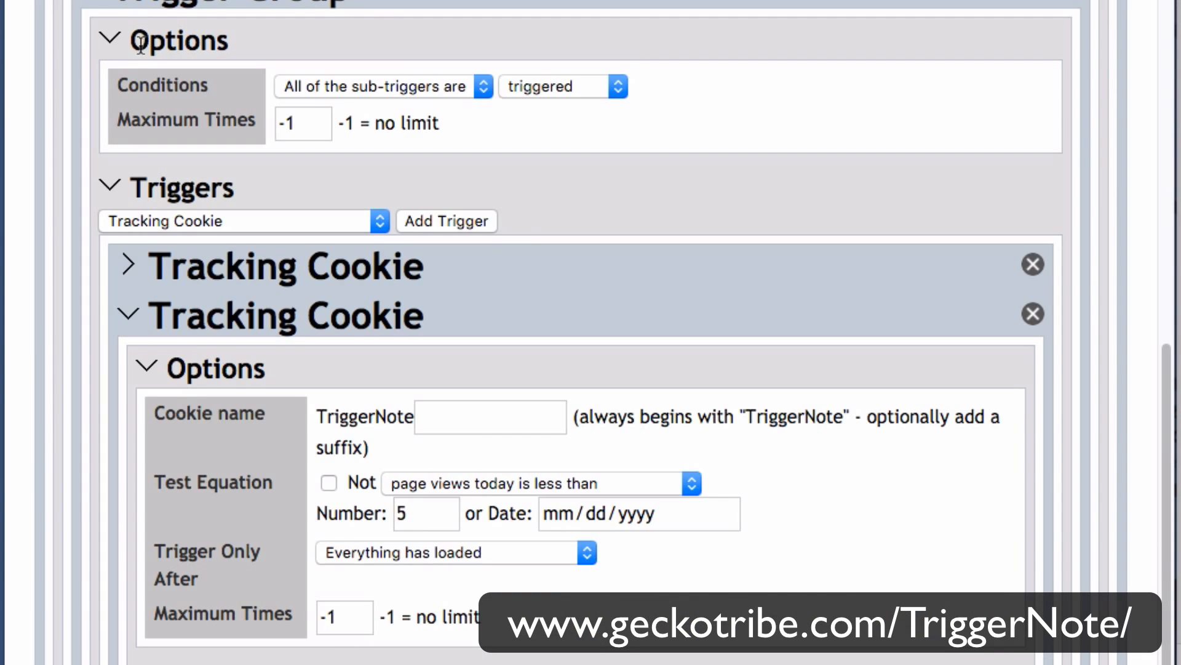
click(133, 312)
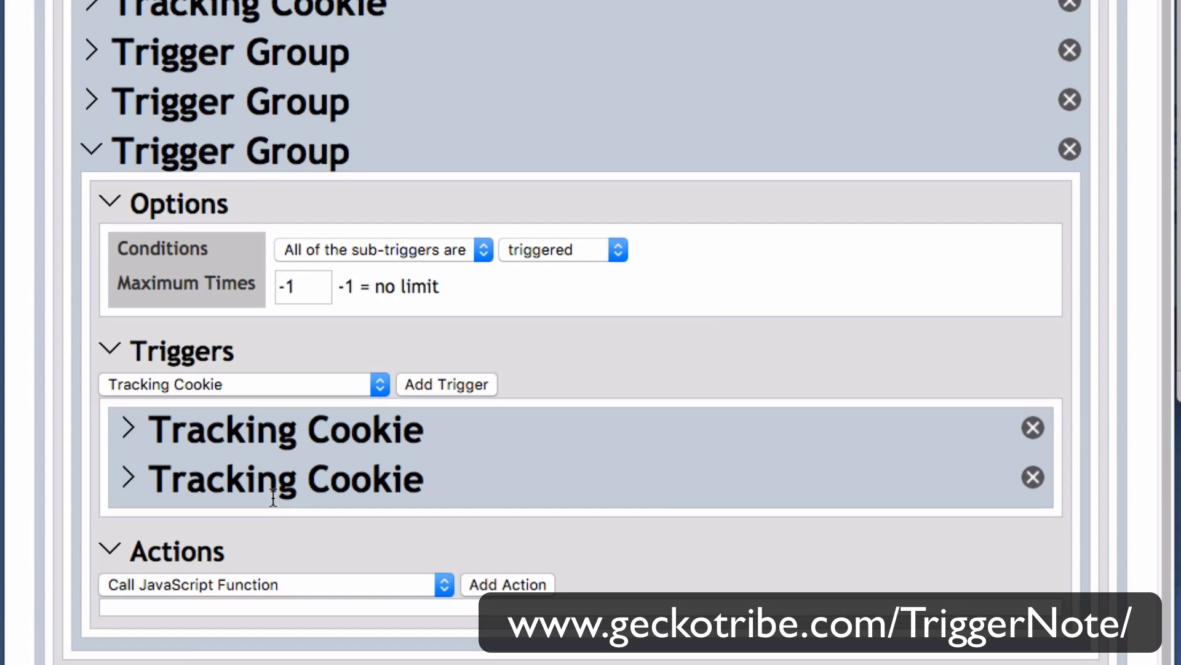
click(247, 587)
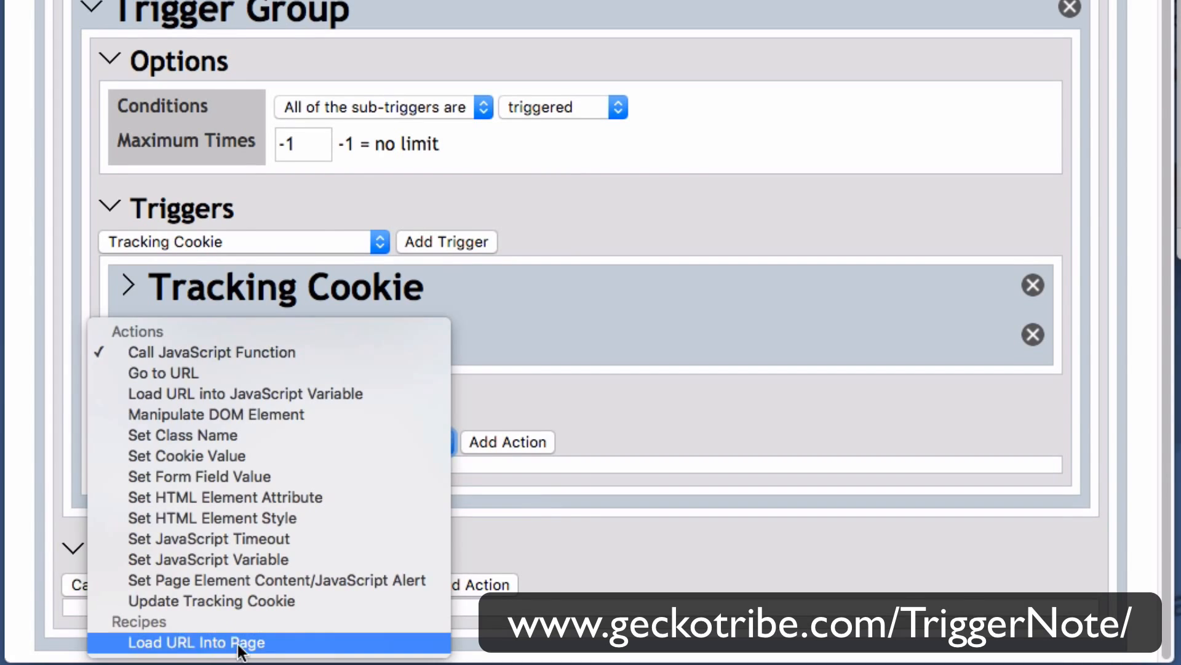
click(238, 643)
click(538, 441)
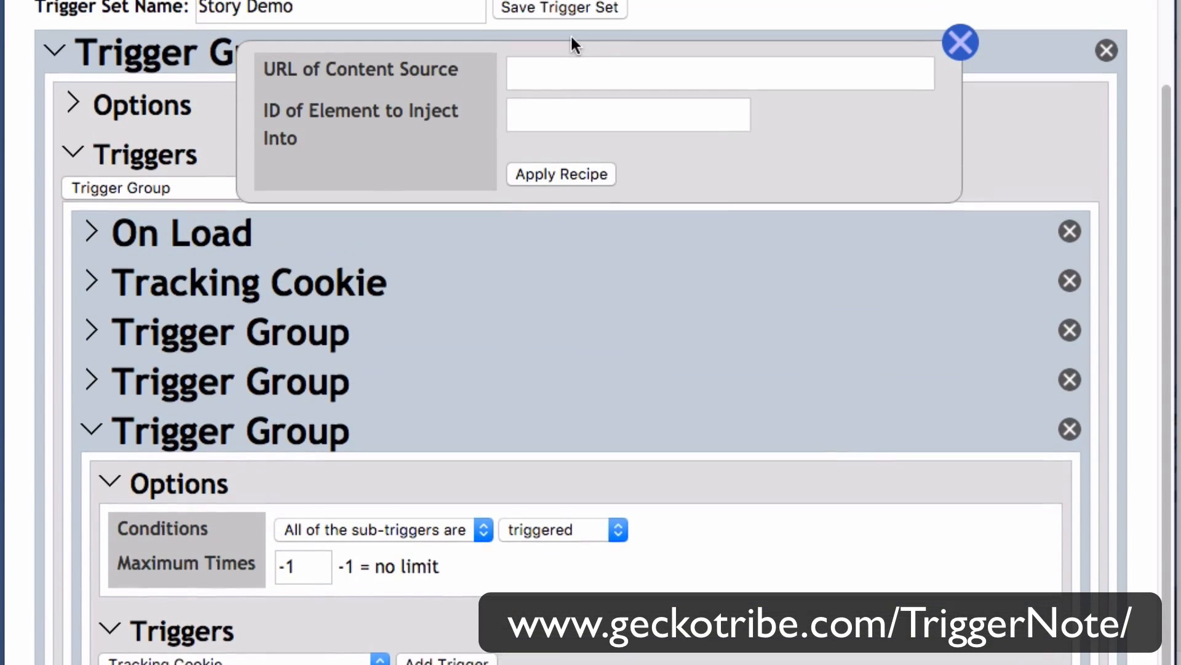
click(585, 70)
text(http://www.home/TriggerNoteDemo/story/1.html)
key(Left)
key(Left)
key(Left)
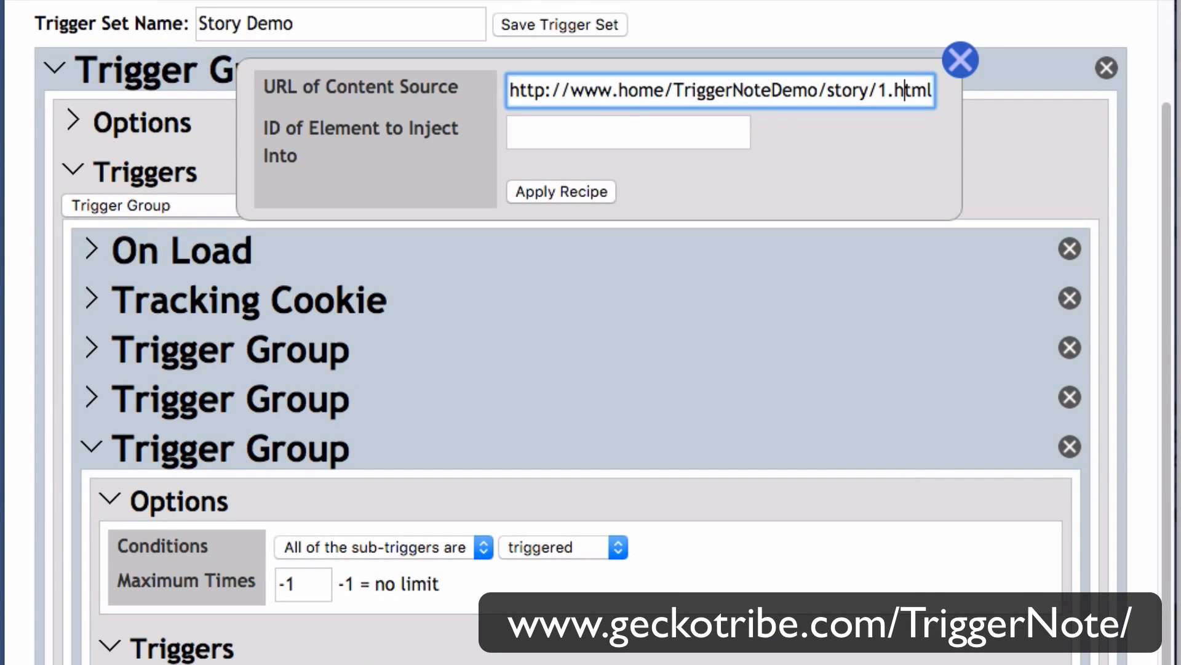
key(Left)
key(Left)
key(BackSpace)
text(4)
key(Tab)
text(adbox)
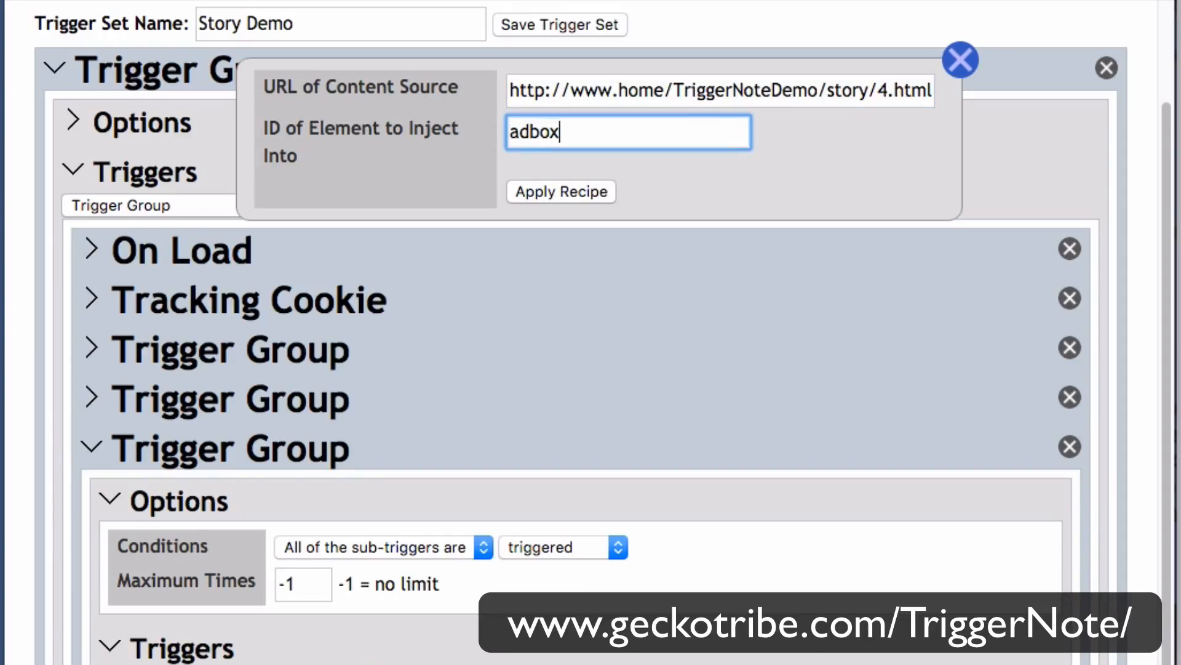
click(570, 192)
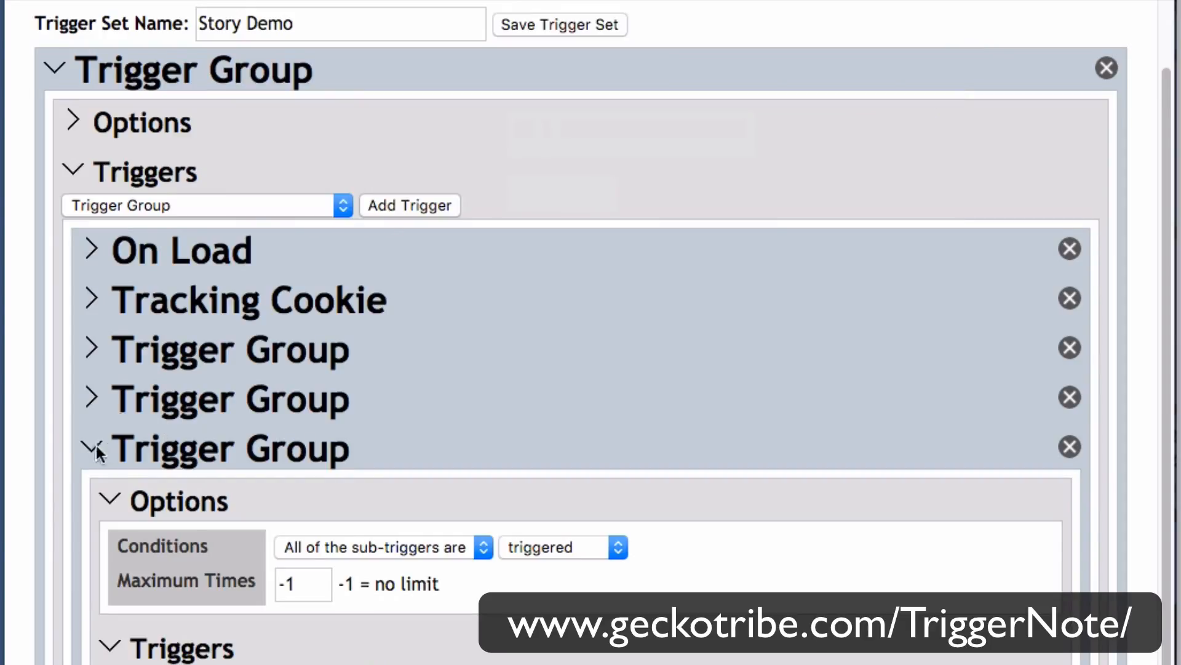
Collapse the third nested group and add a Tracking Cookie trigger to the main Trigger Group, testing page views today is more than 4.
click(91, 447)
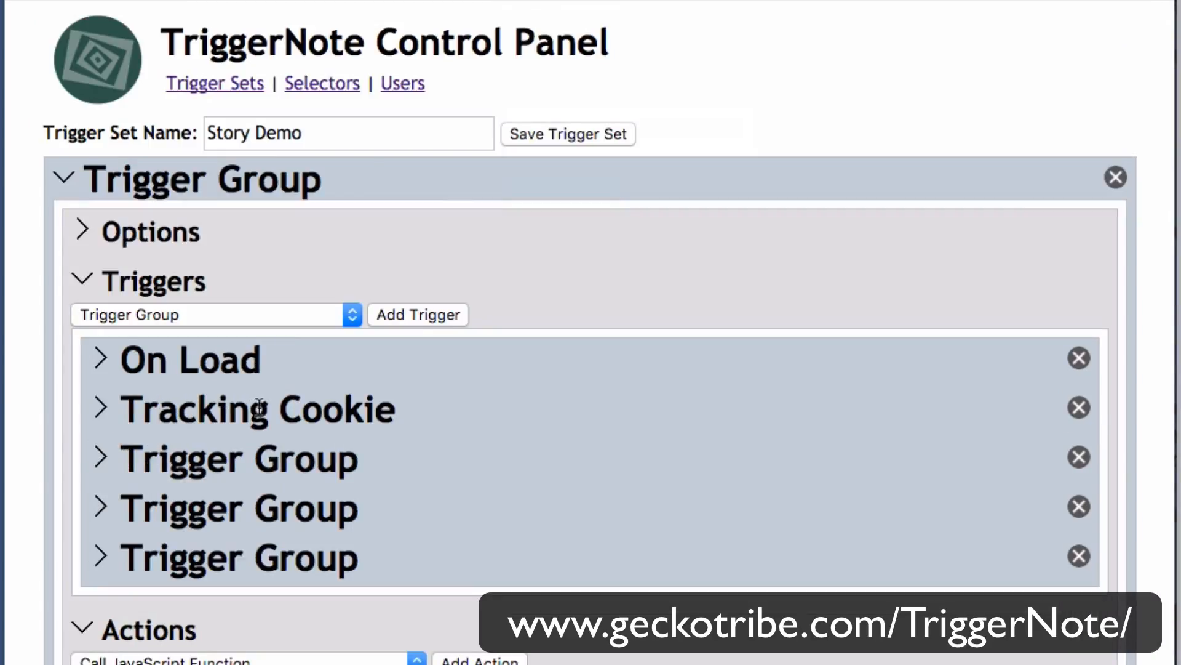
click(223, 317)
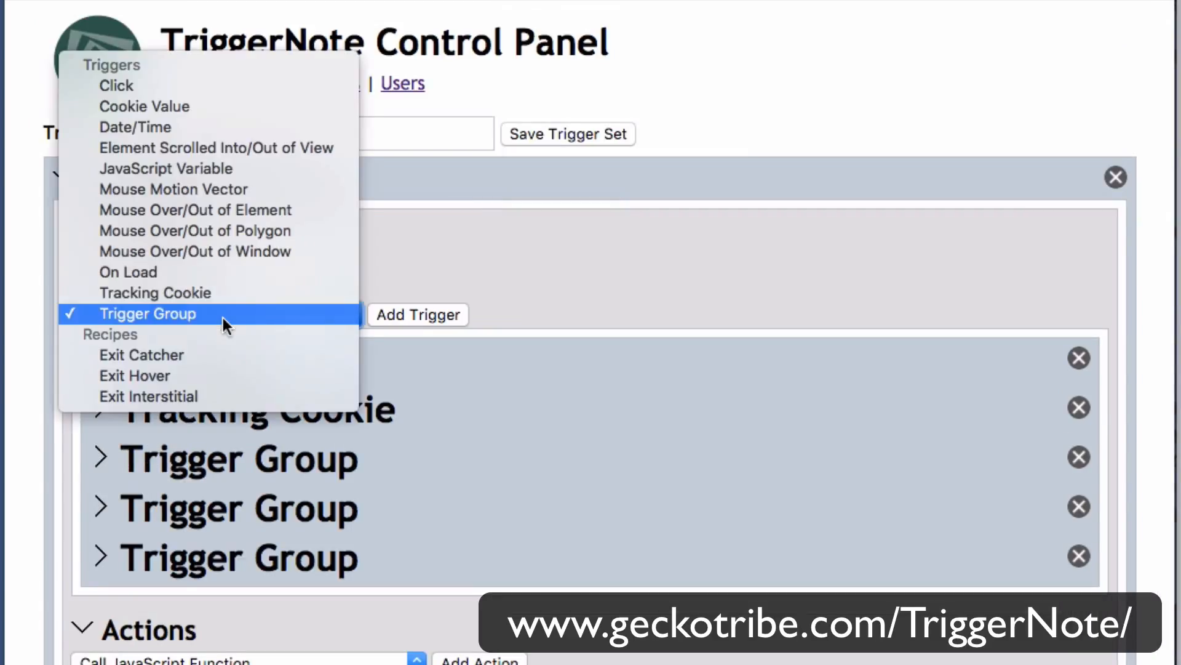
click(236, 289)
click(420, 311)
scroll(466, 340, down, 6)
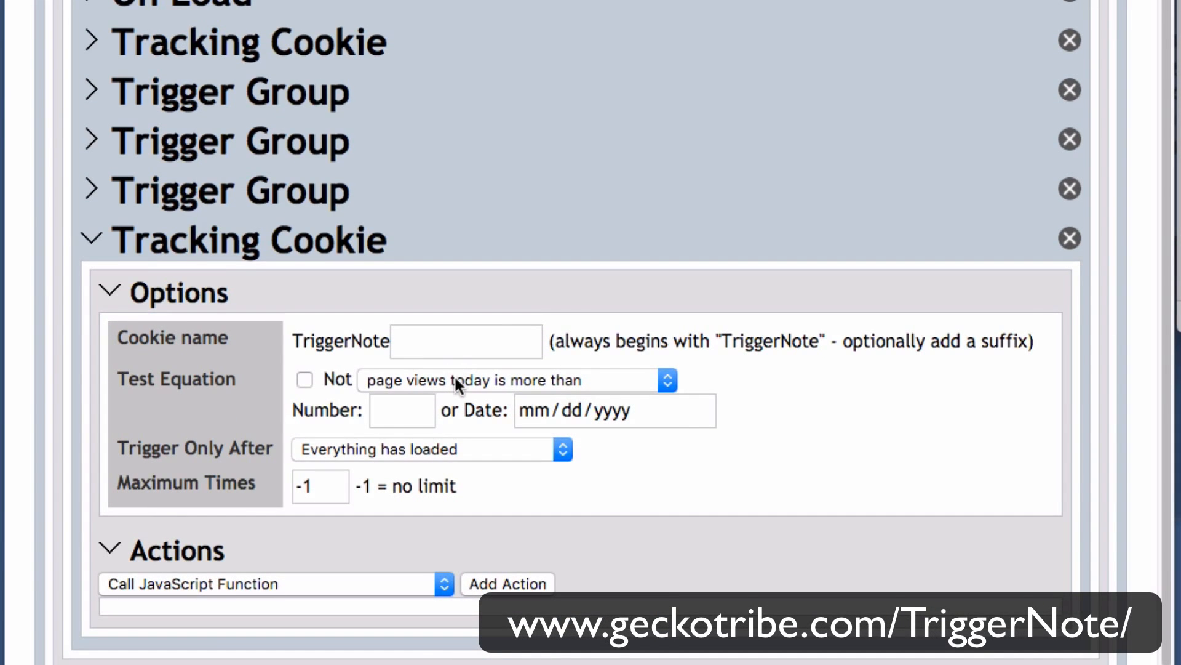
click(406, 412)
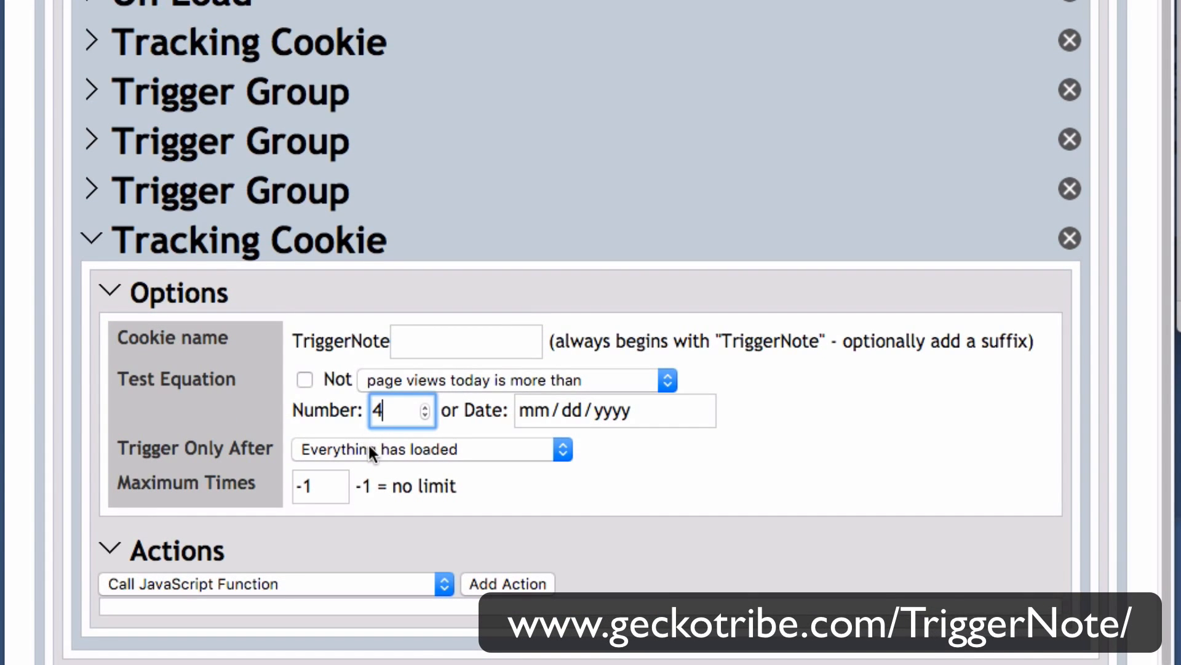
click(187, 575)
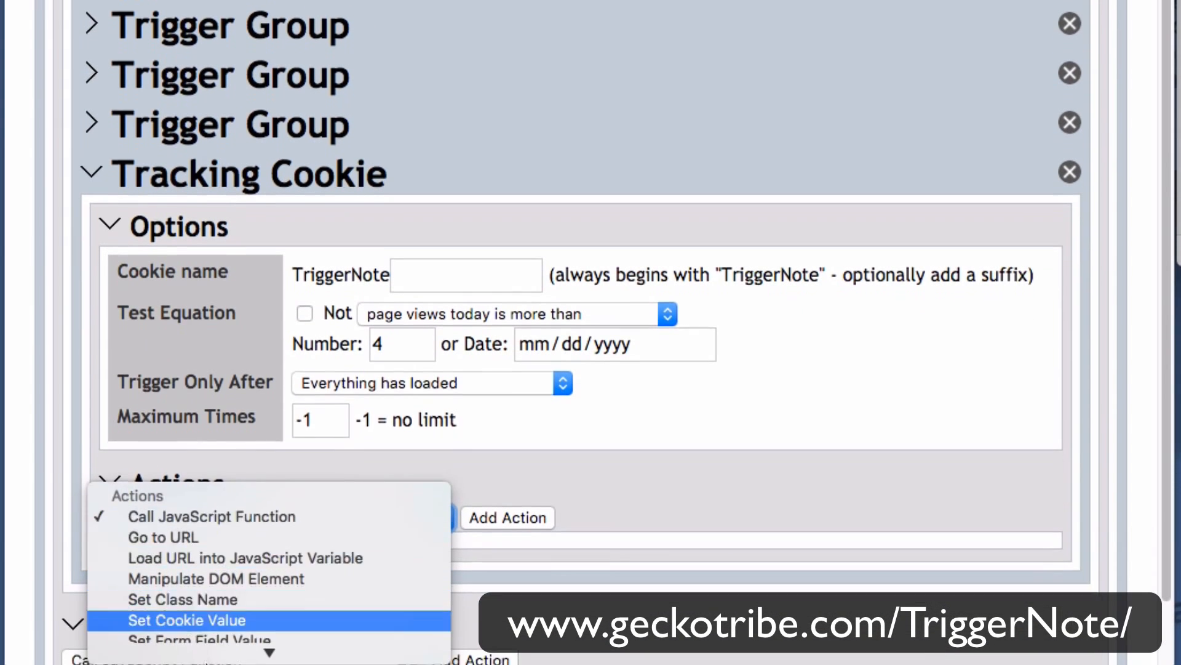
click(271, 643)
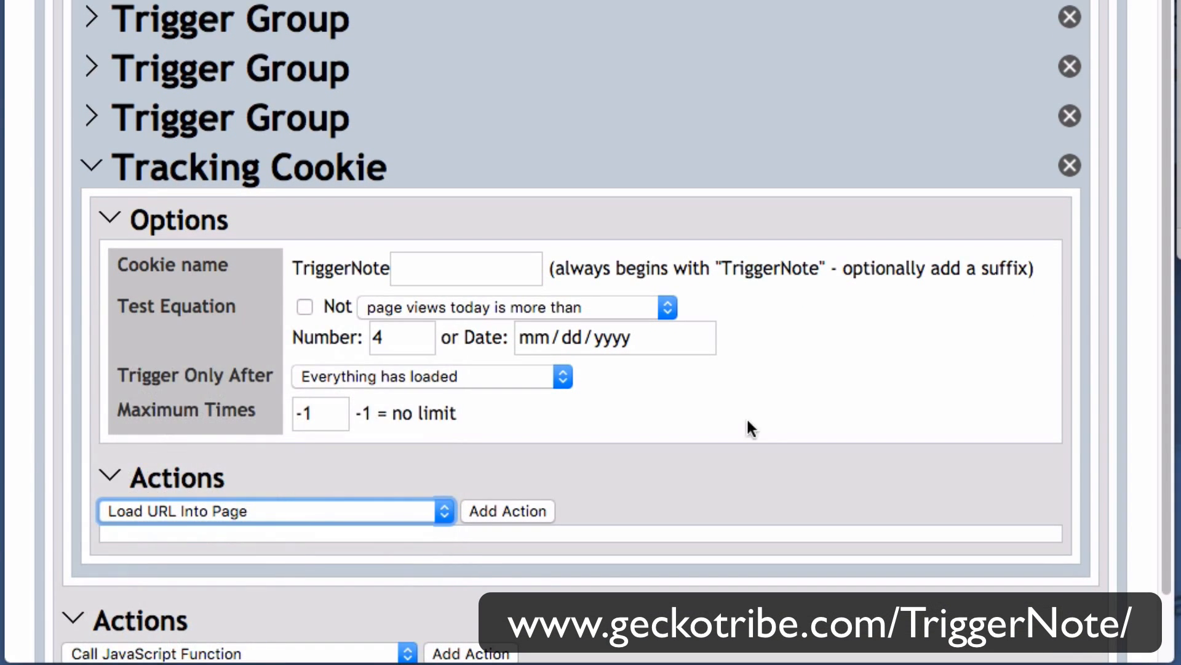
click(495, 512)
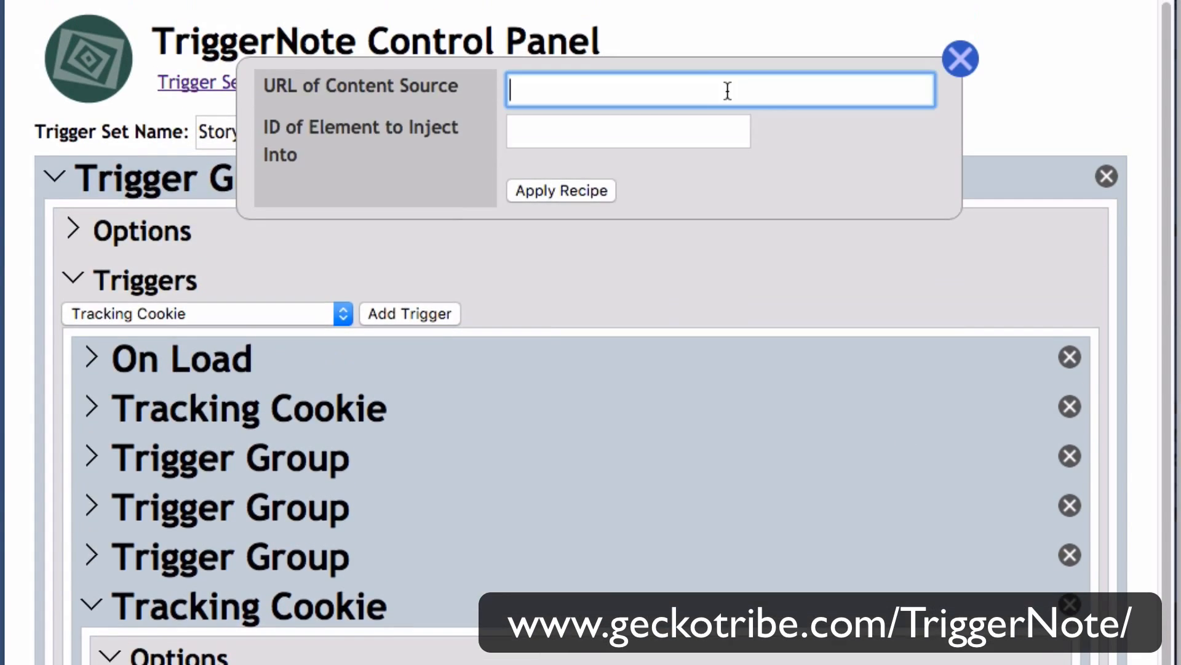
text(http://www.home/TriggerNoteDemo/story/1.html)
key(Left)
key(Left)
key(Left)
key(Left)
key(Left)
key(BackSpace)
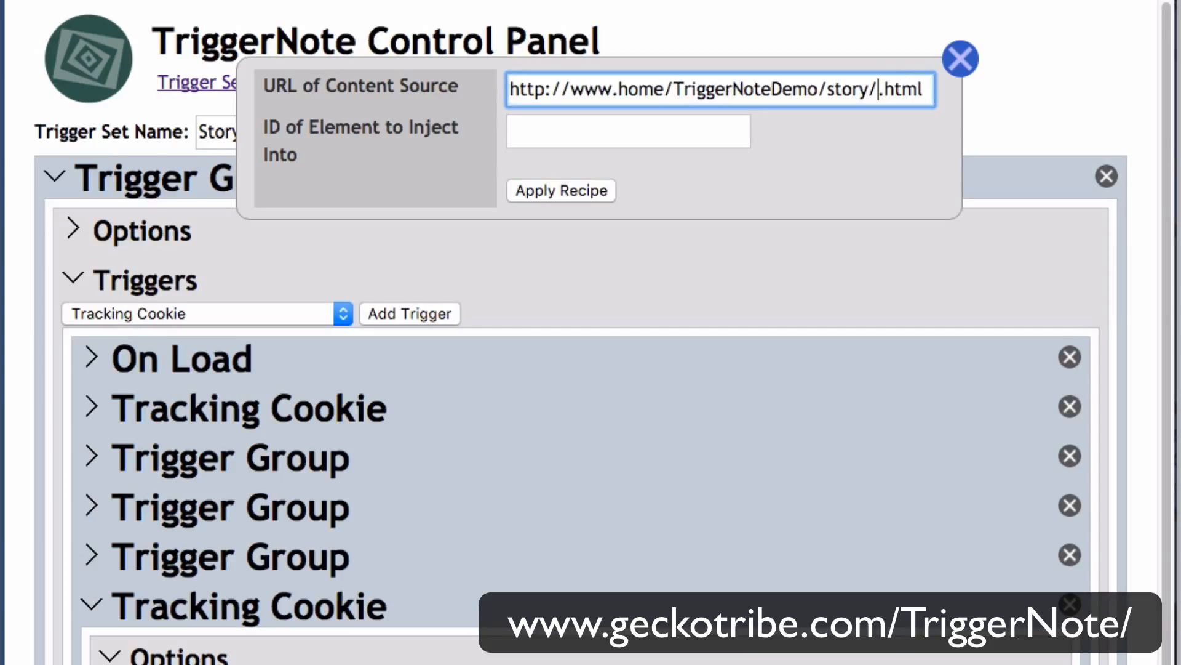
text(5)
key(Tab)
text(adb)
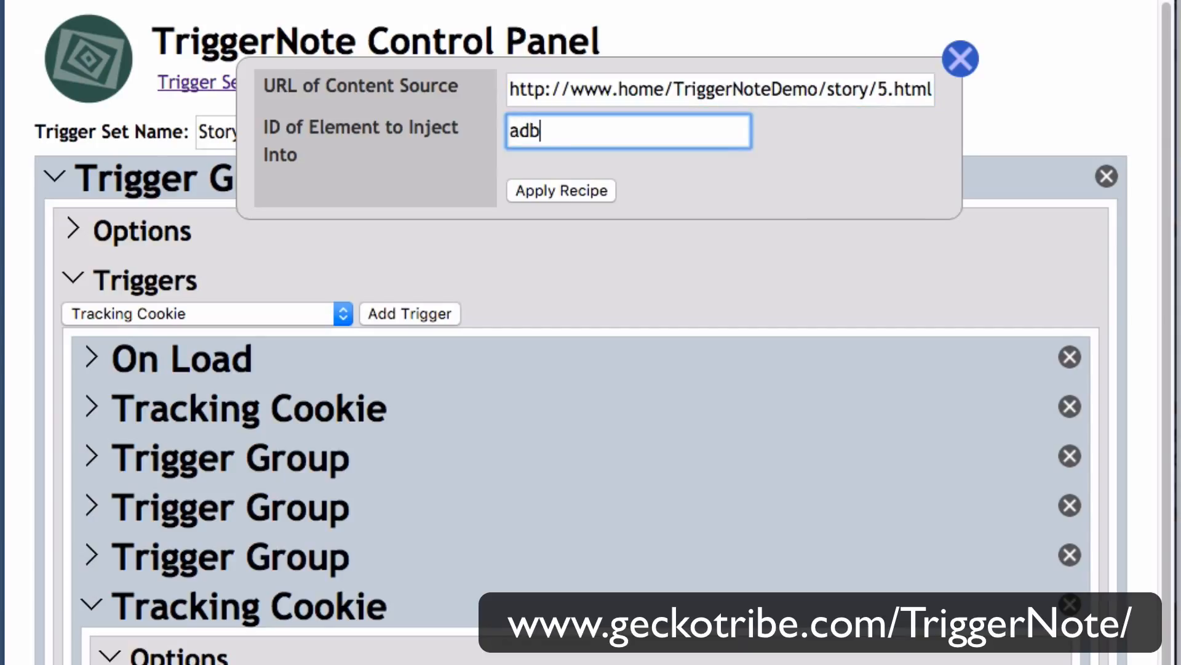
text(ox)
click(560, 191)
Collapse the last Tracking Cookie trigger and save the Story Demo trigger set.
click(92, 605)
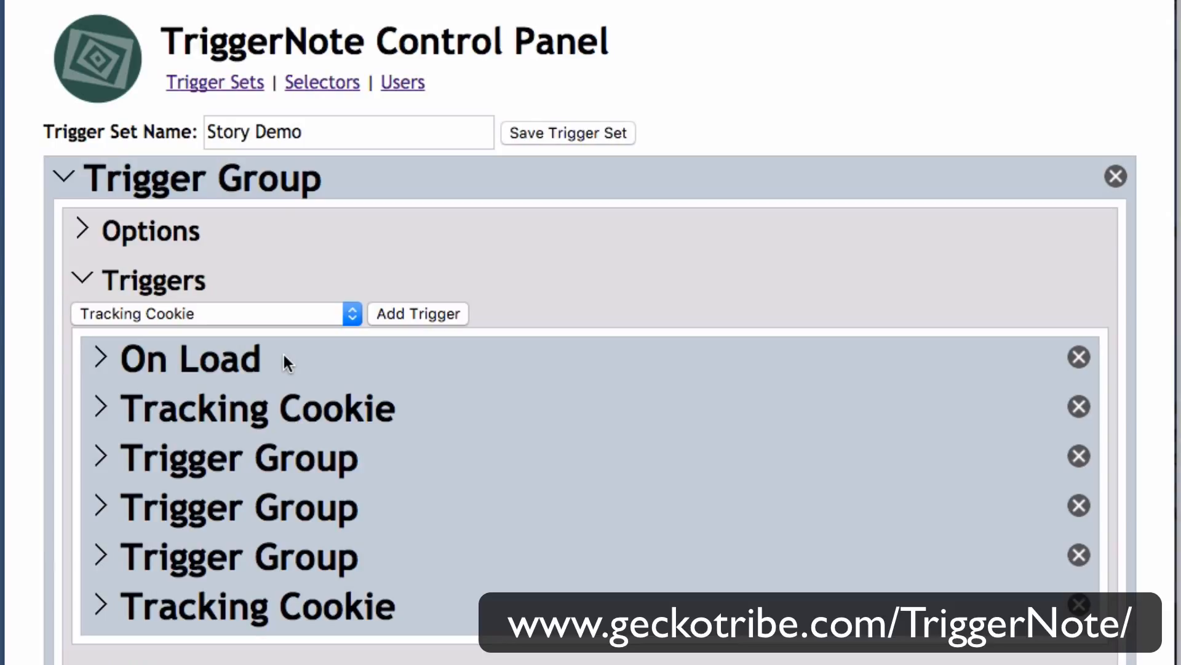
click(574, 134)
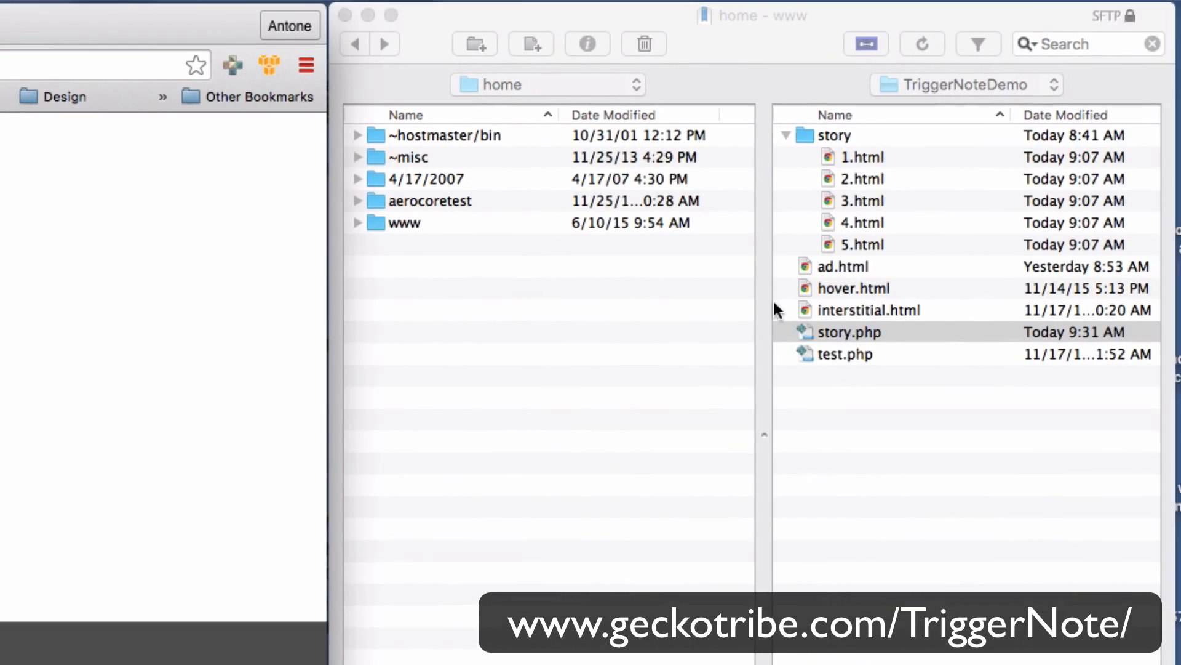
Open story.php from the TriggerNoteDemo folder, set the TriggerNoteUseTriggerSet argument to 40, and save the file.
double_click(805, 334)
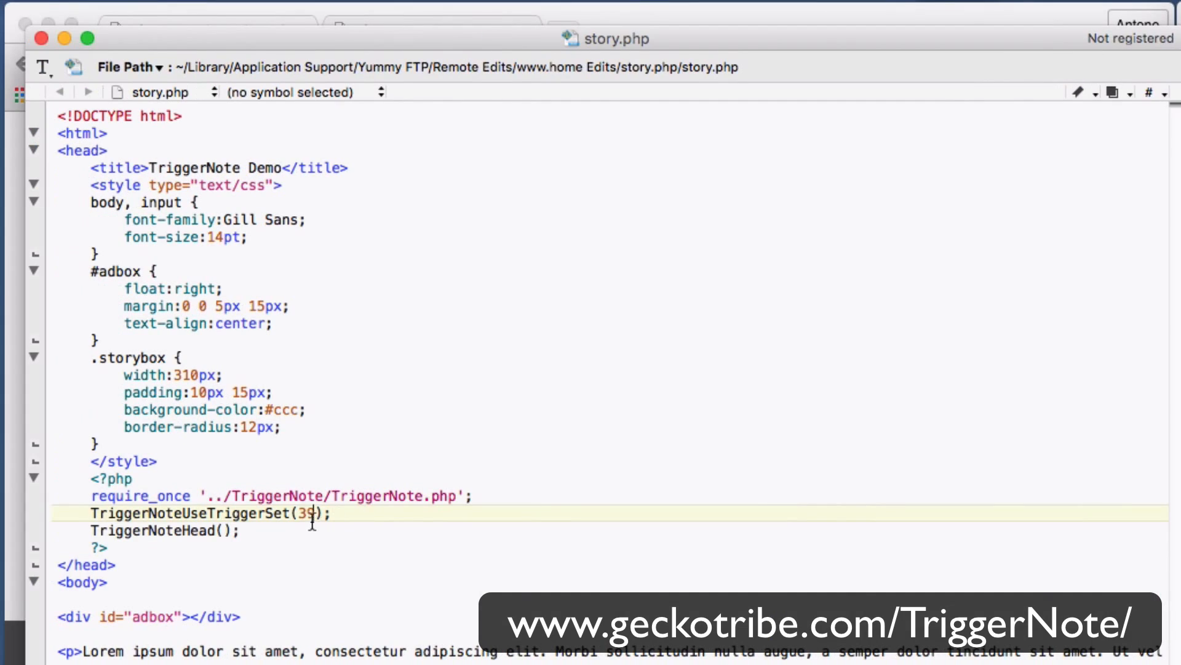
double_click(307, 513)
text(40)
key(ctrl+s)
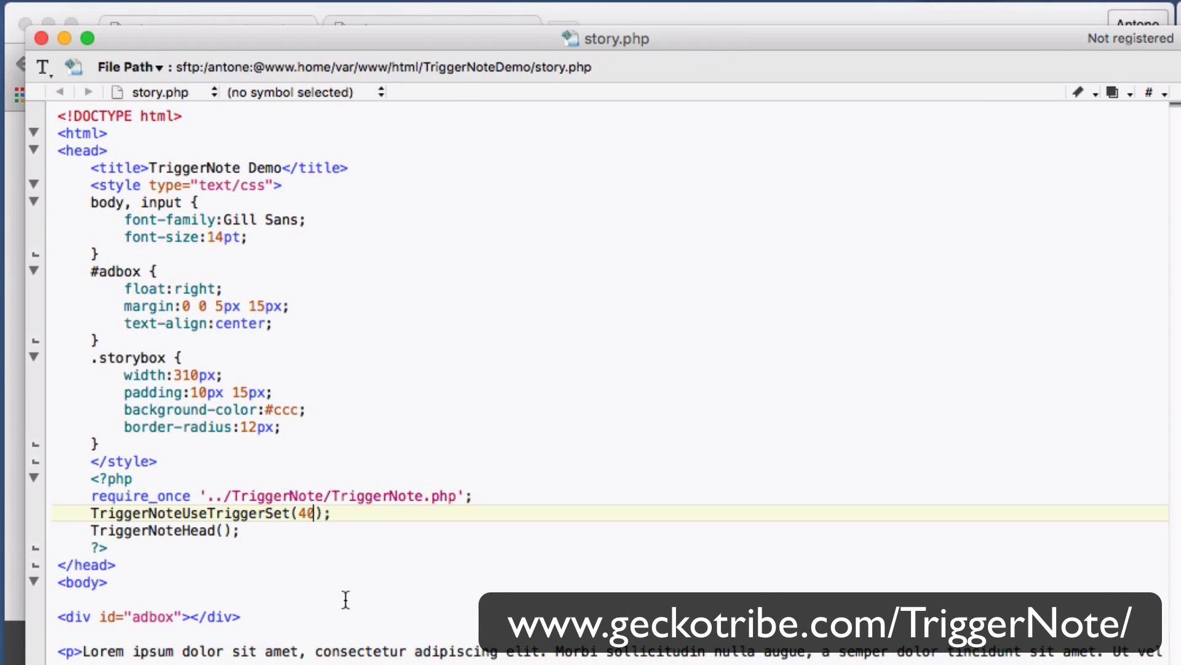
Switch to the TriggerNote Demo page in the browser and reload it repeatedly to check the story box on successive page views.
key(super+Tab)
click(427, 42)
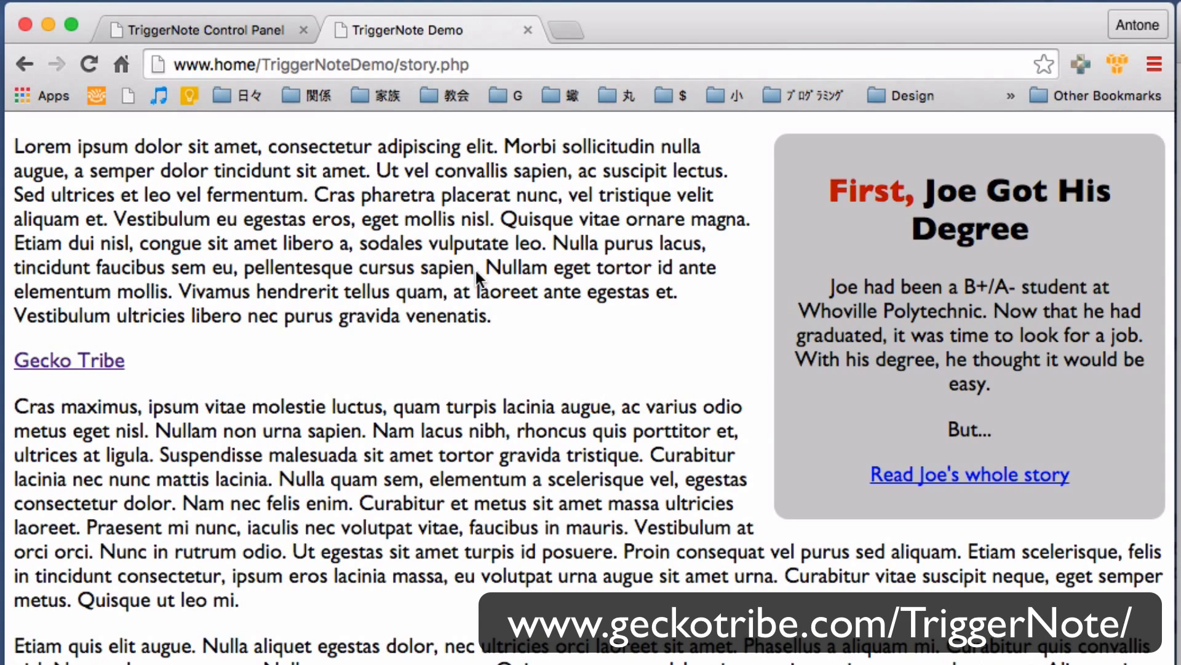
double_click(830, 184)
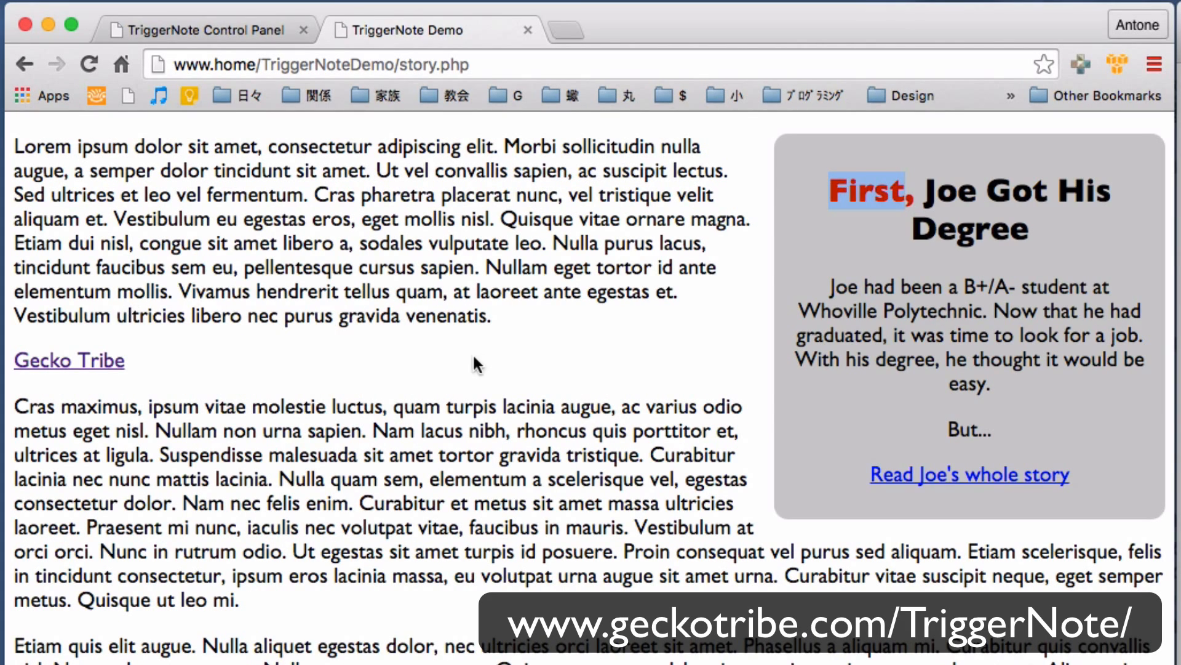
click(553, 359)
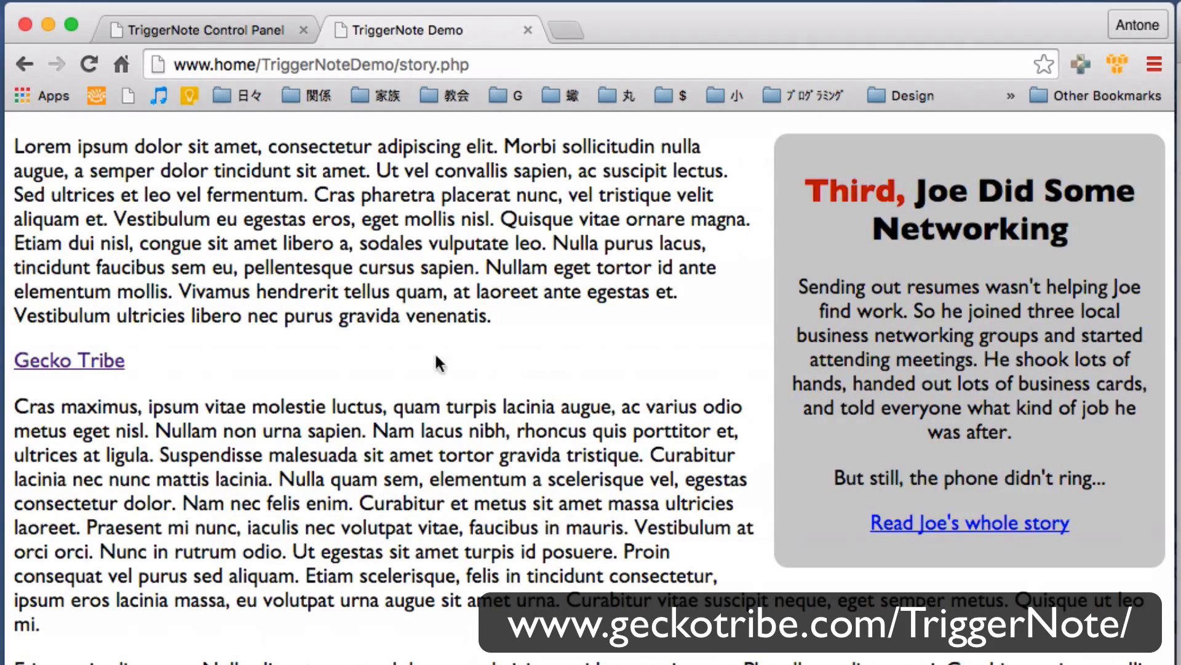
drag(869, 521, 1084, 523)
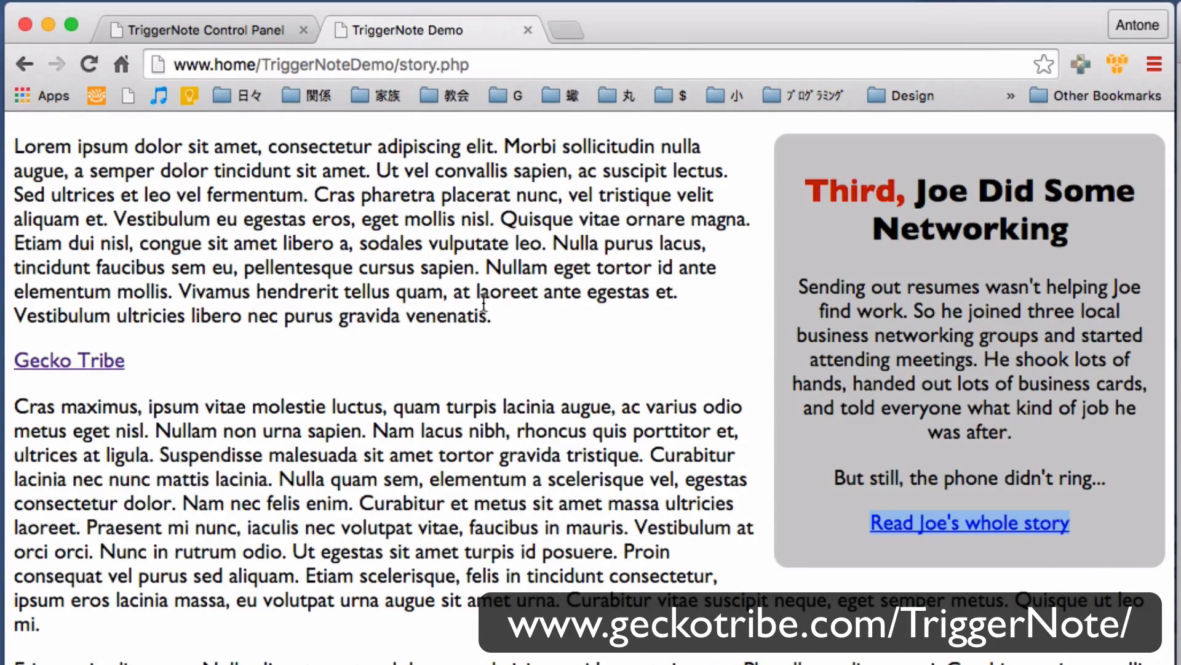
key(super+r)
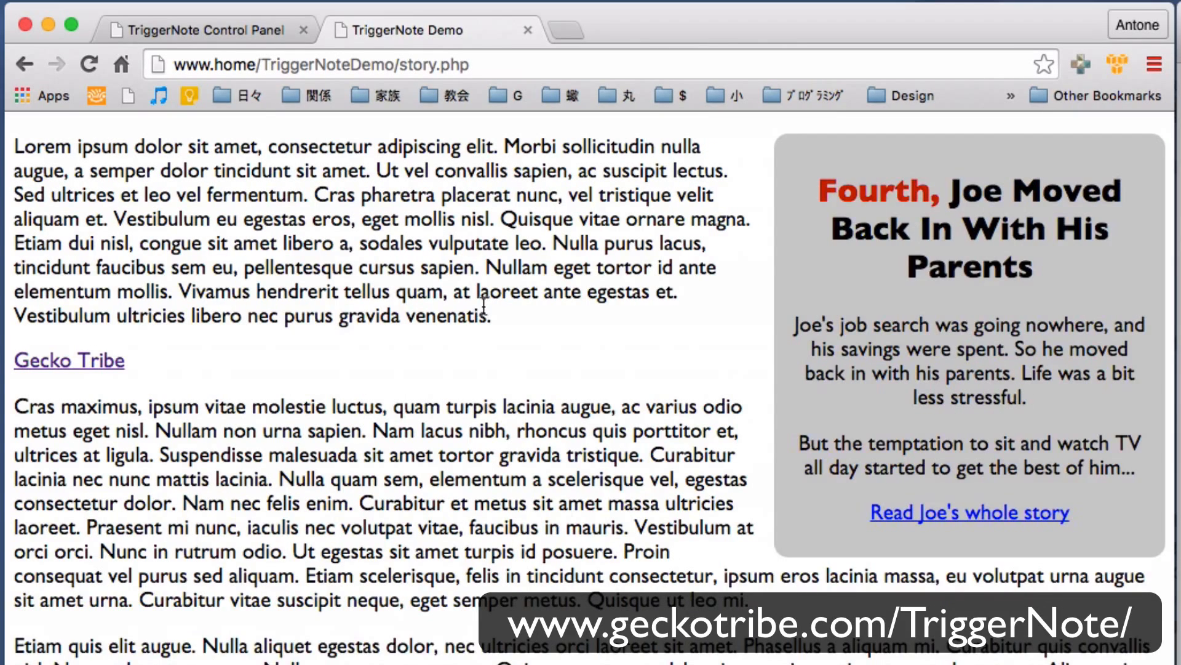
key(super+r)
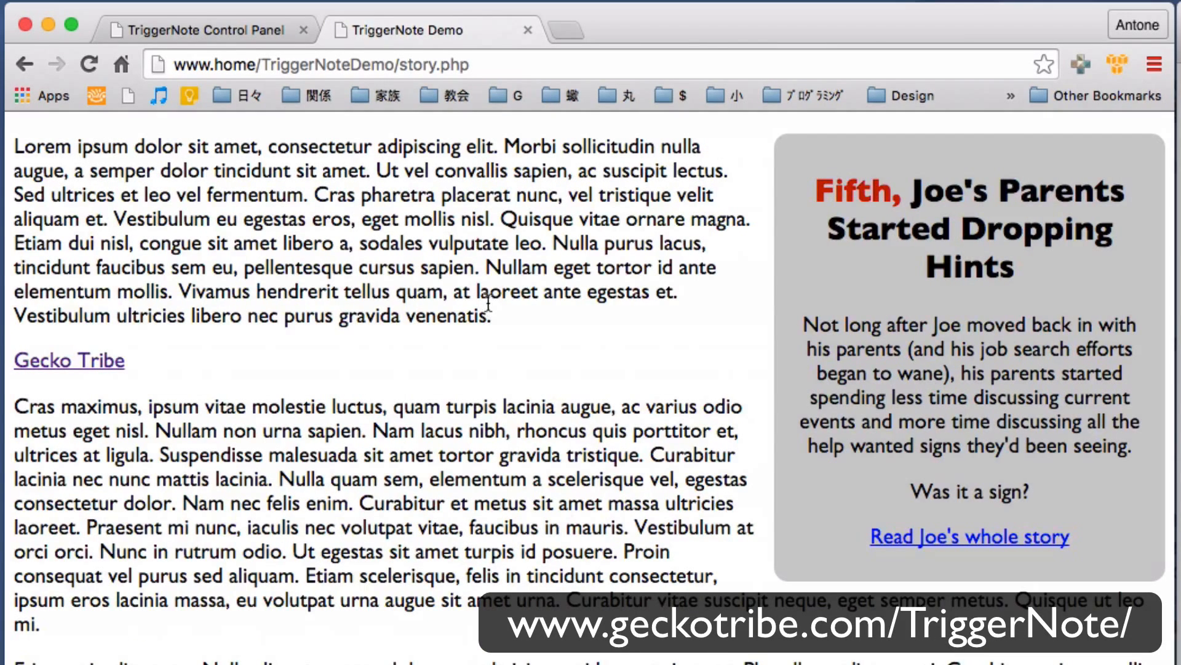
key(super+r)
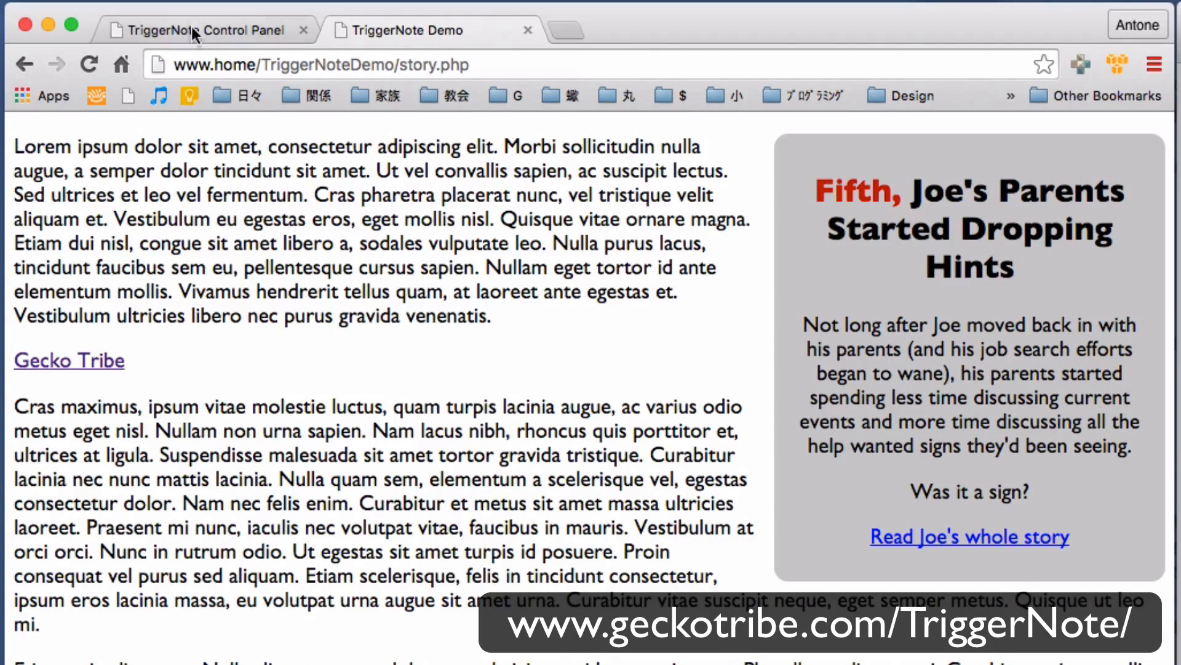
Return to the TriggerNote Control Panel and start a new trigger set with a Trigger Group as its main trigger.
click(211, 35)
click(153, 289)
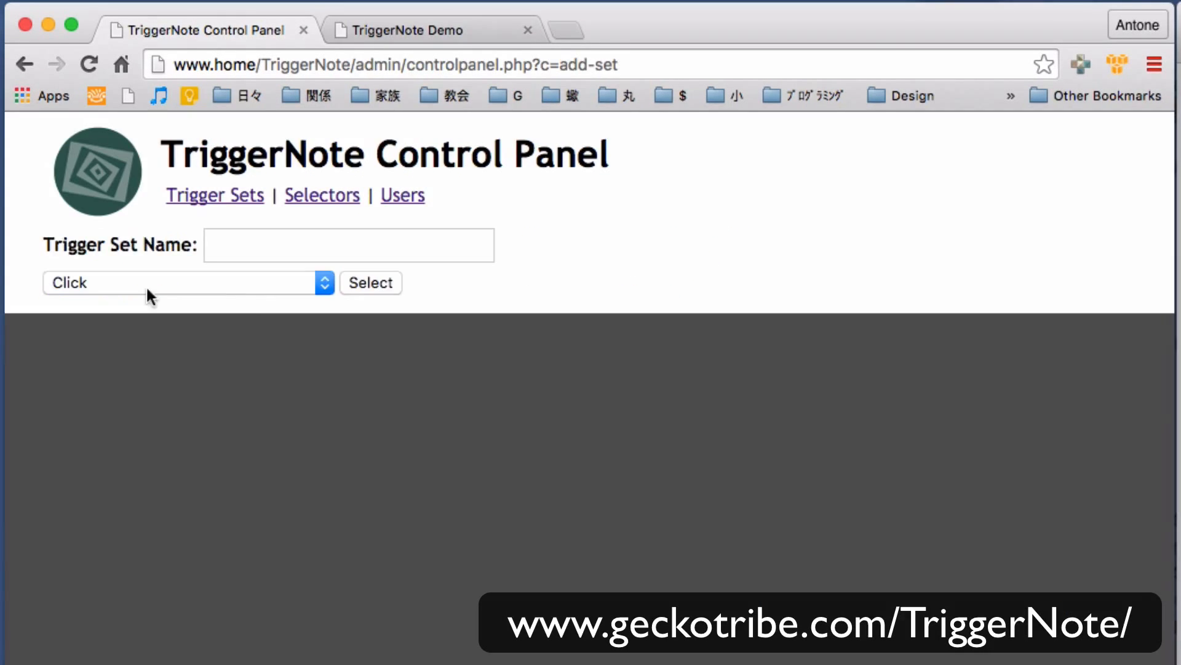
click(255, 289)
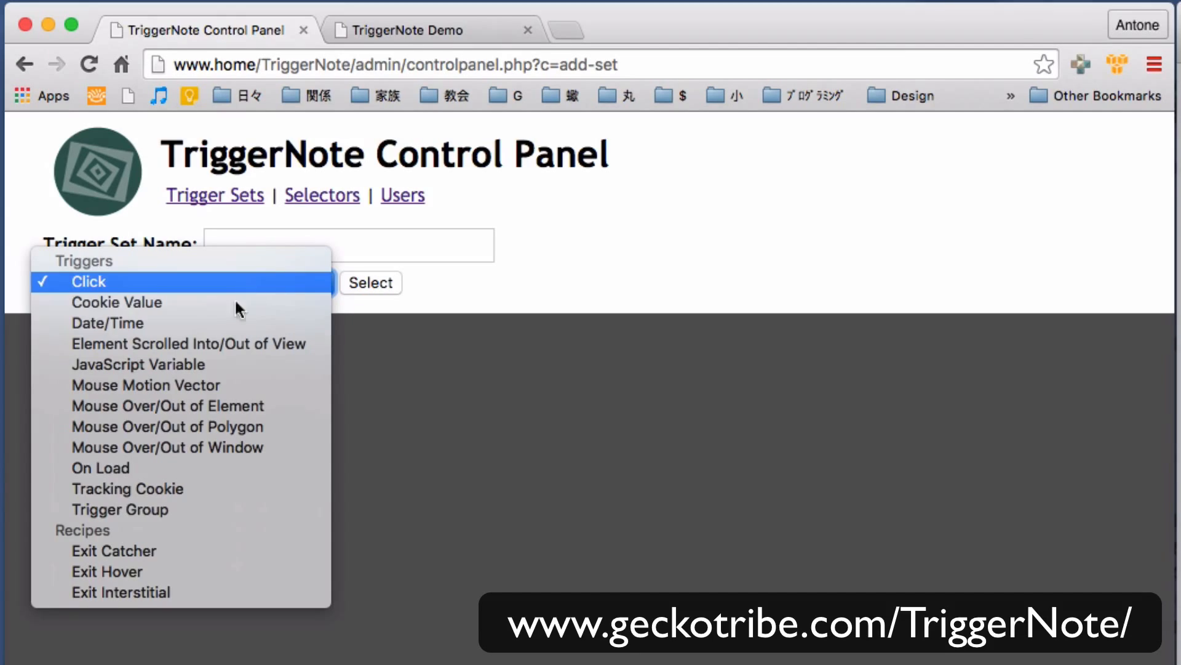
click(201, 510)
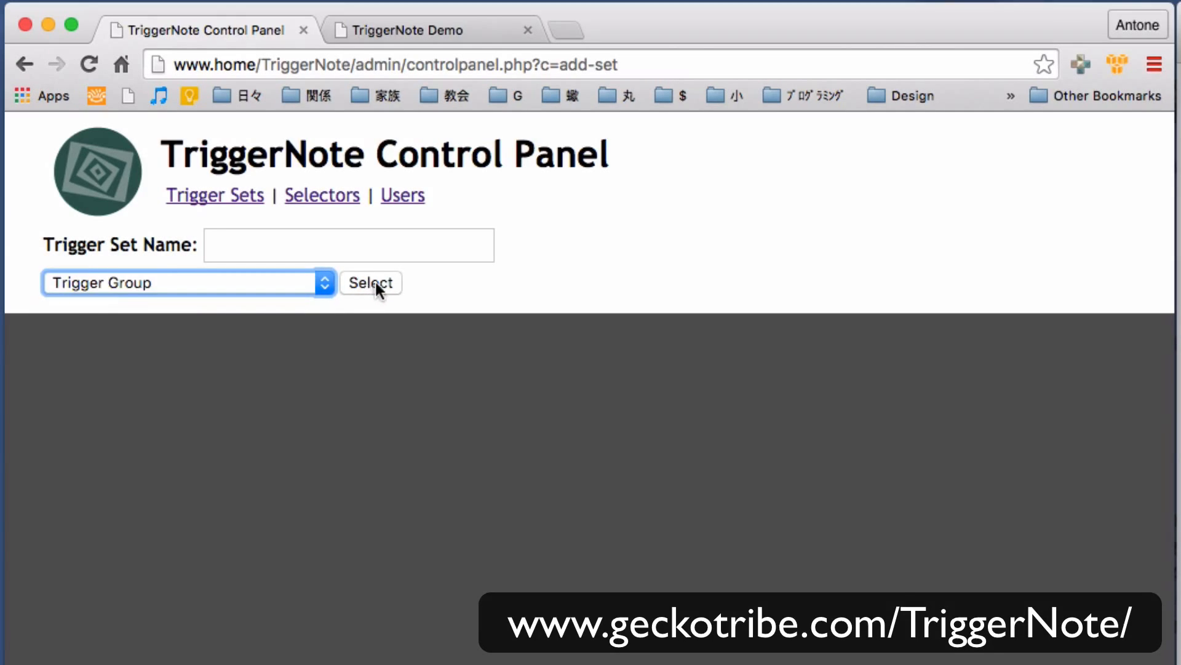
click(371, 283)
Add a Cookie Value trigger to the new Trigger Group.
click(262, 523)
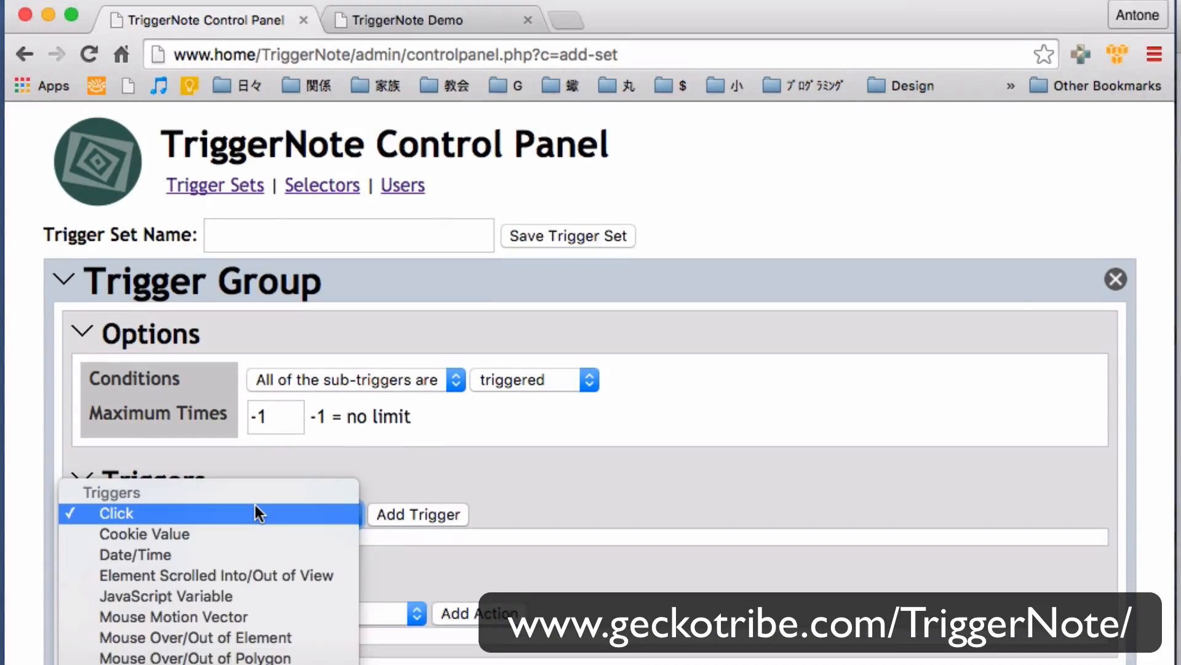
click(245, 533)
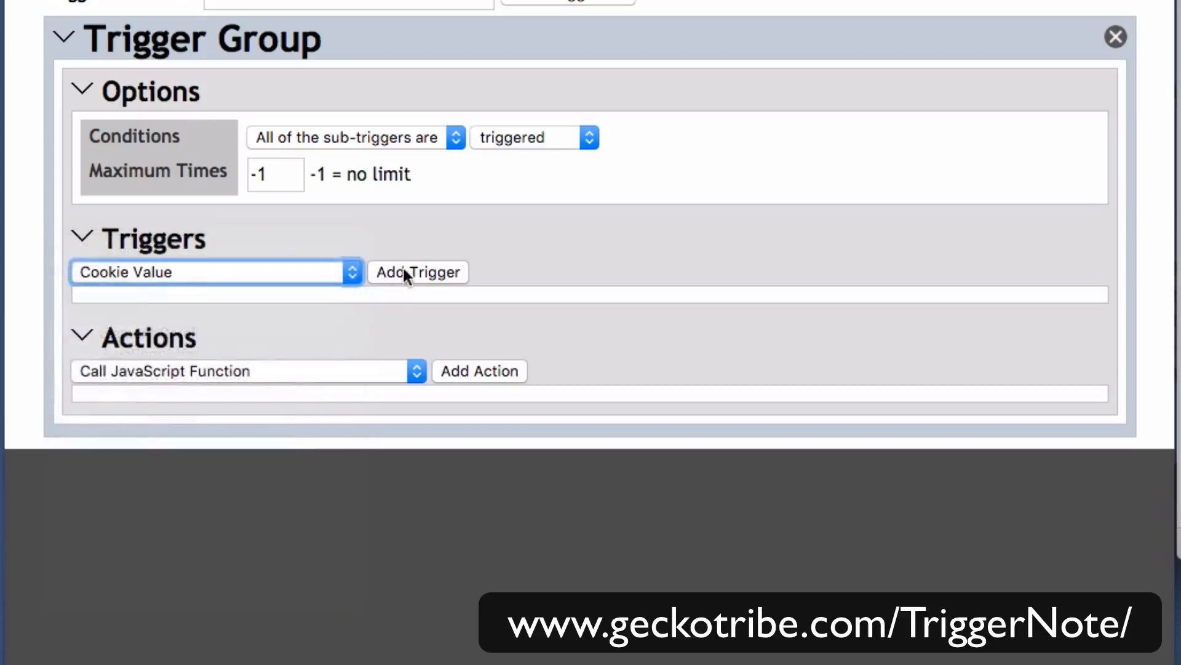
click(405, 273)
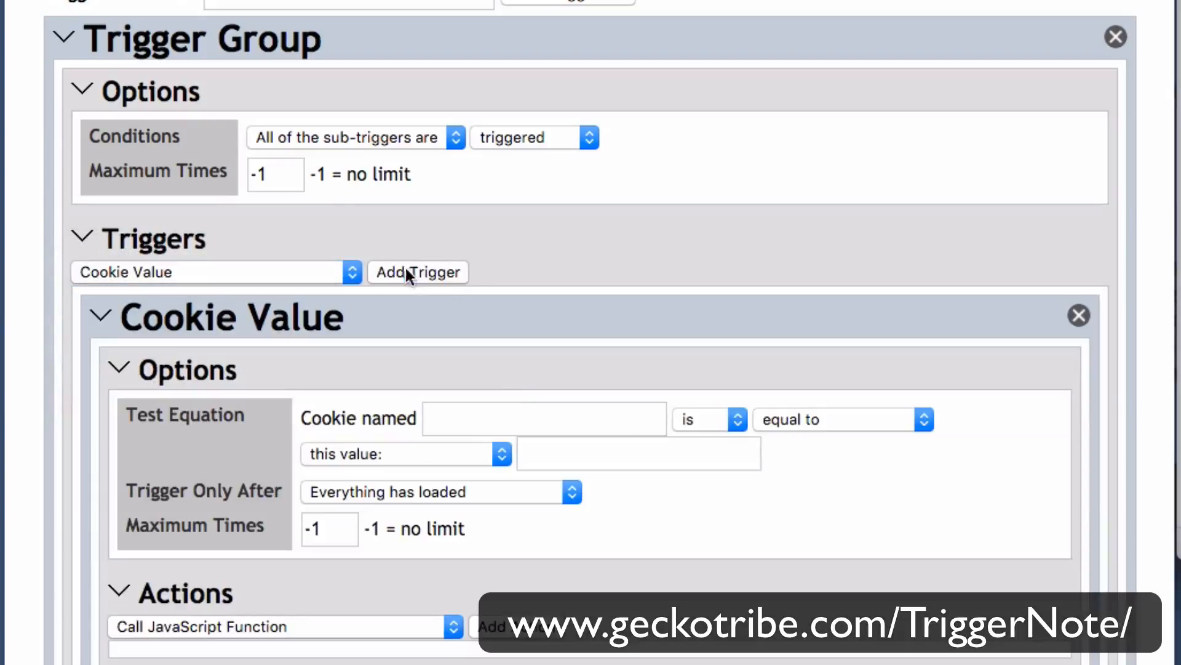
Set the Cookie Value trigger's test equation so the cookie named Story is not existing.
click(450, 407)
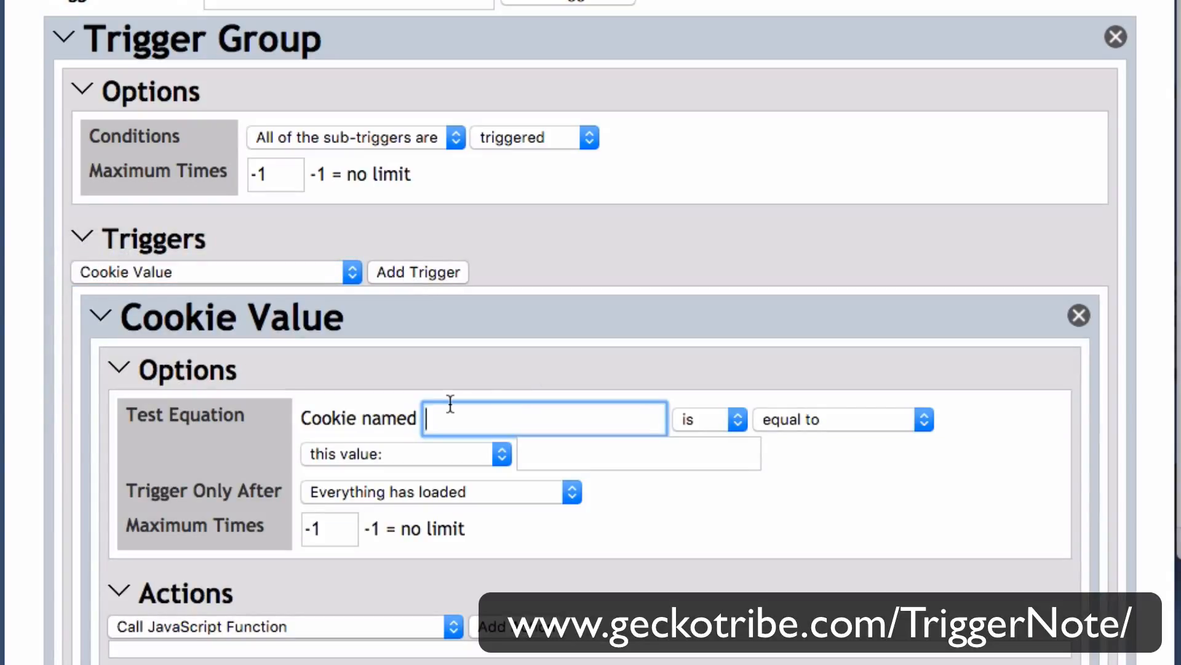
text(Story)
key(super+a)
click(804, 420)
click(712, 426)
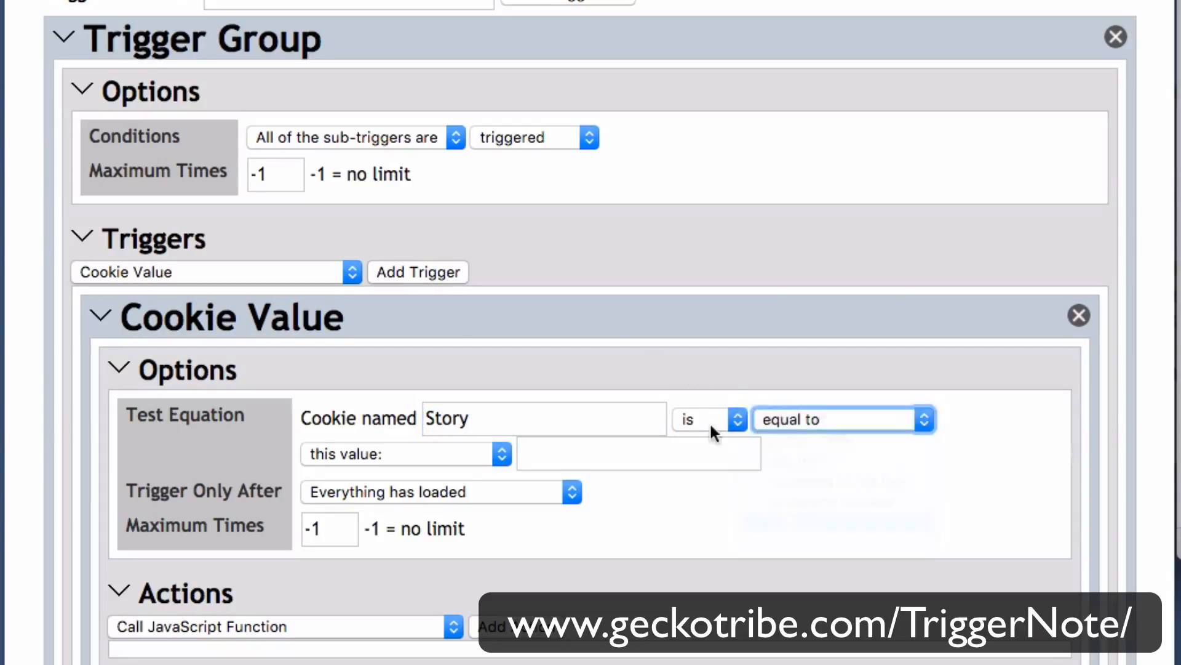
click(701, 419)
click(702, 442)
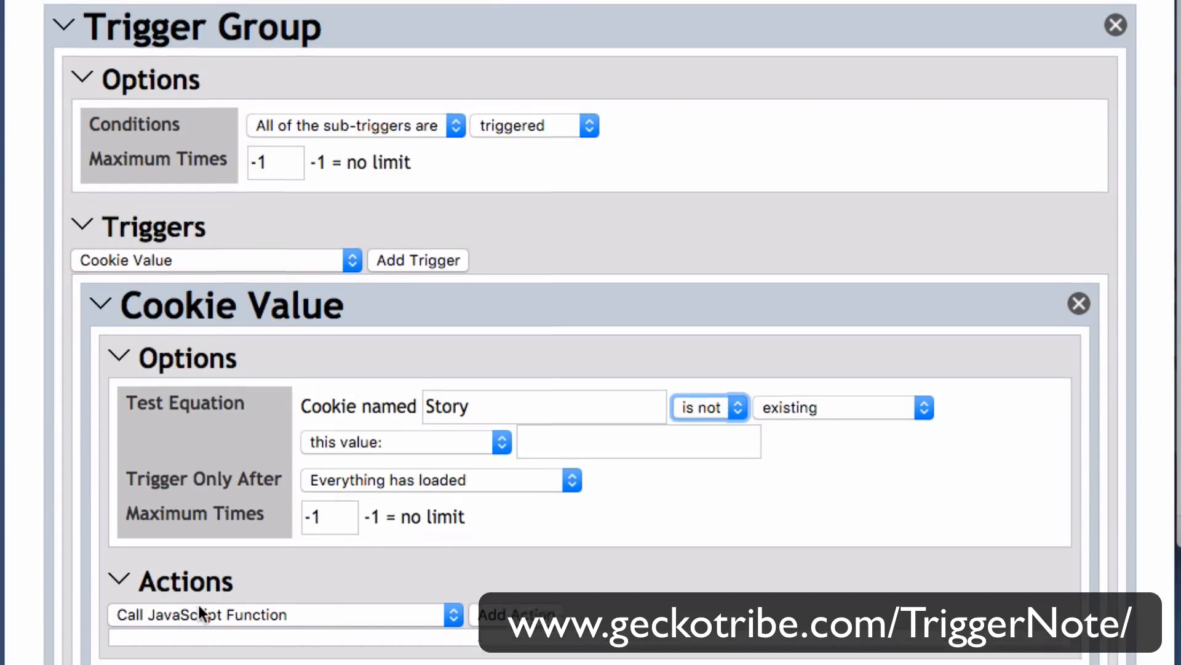
Add a Set Cookie Value action to the Cookie Value trigger, with cookie name Story and expiry in 1440 minutes.
click(198, 626)
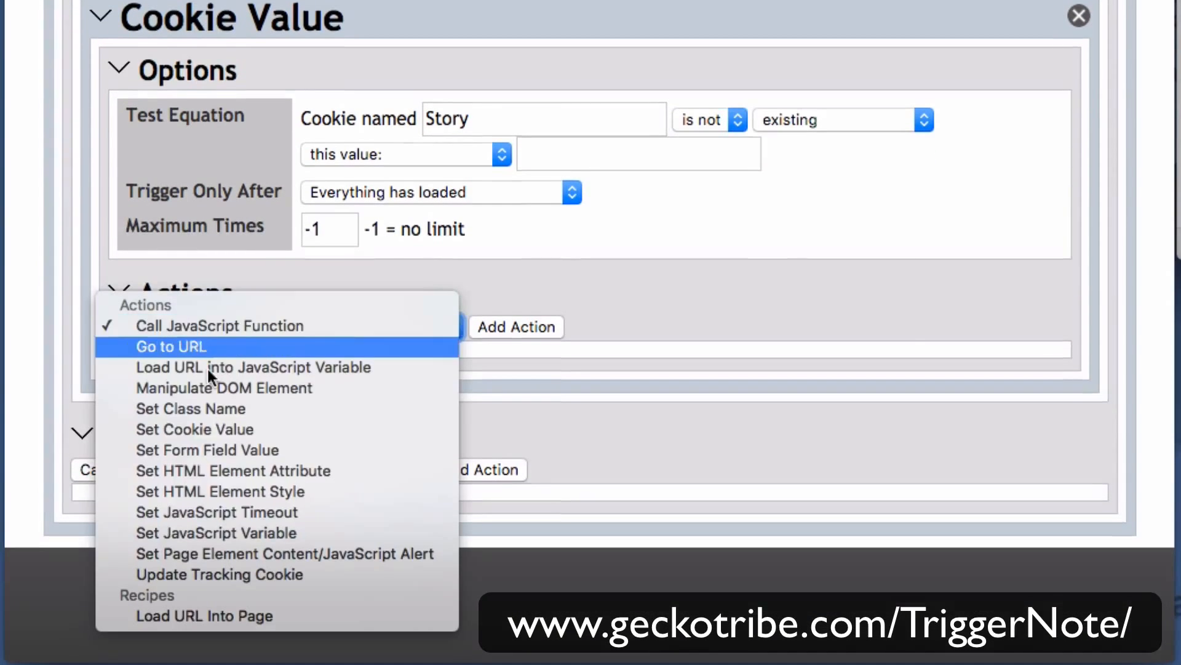
click(195, 429)
click(525, 327)
click(397, 431)
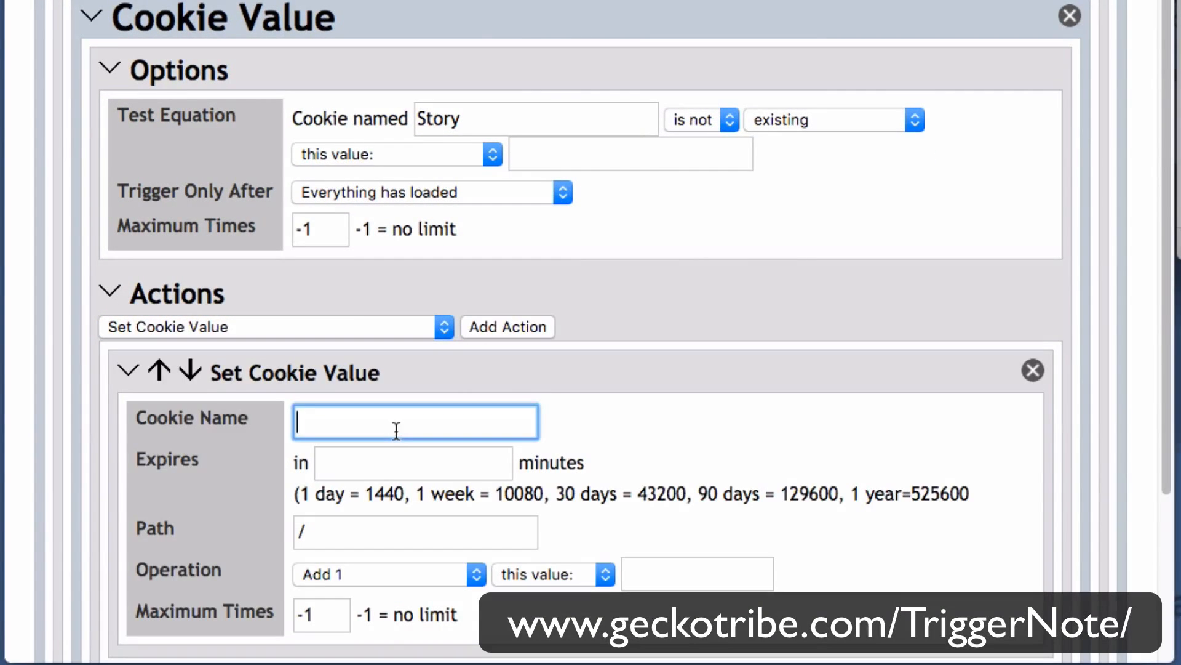
text(Story)
click(373, 466)
text(14)
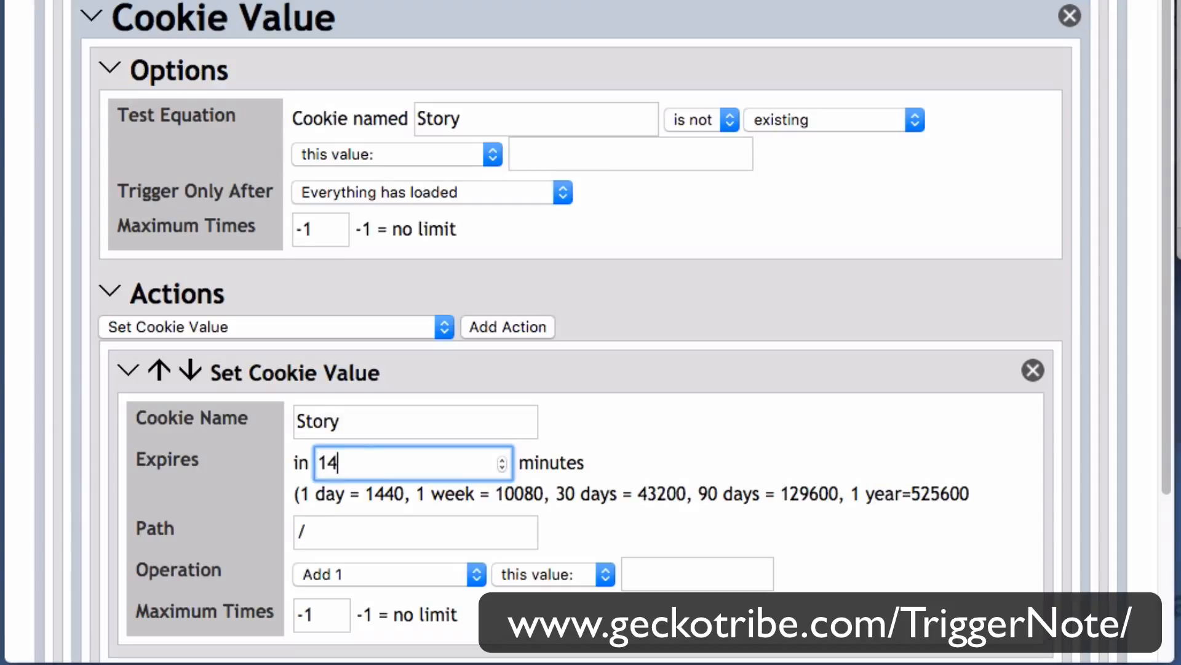
text(40)
Set the cookie action's operation to "Set to:" with this value 1.
click(444, 573)
click(464, 454)
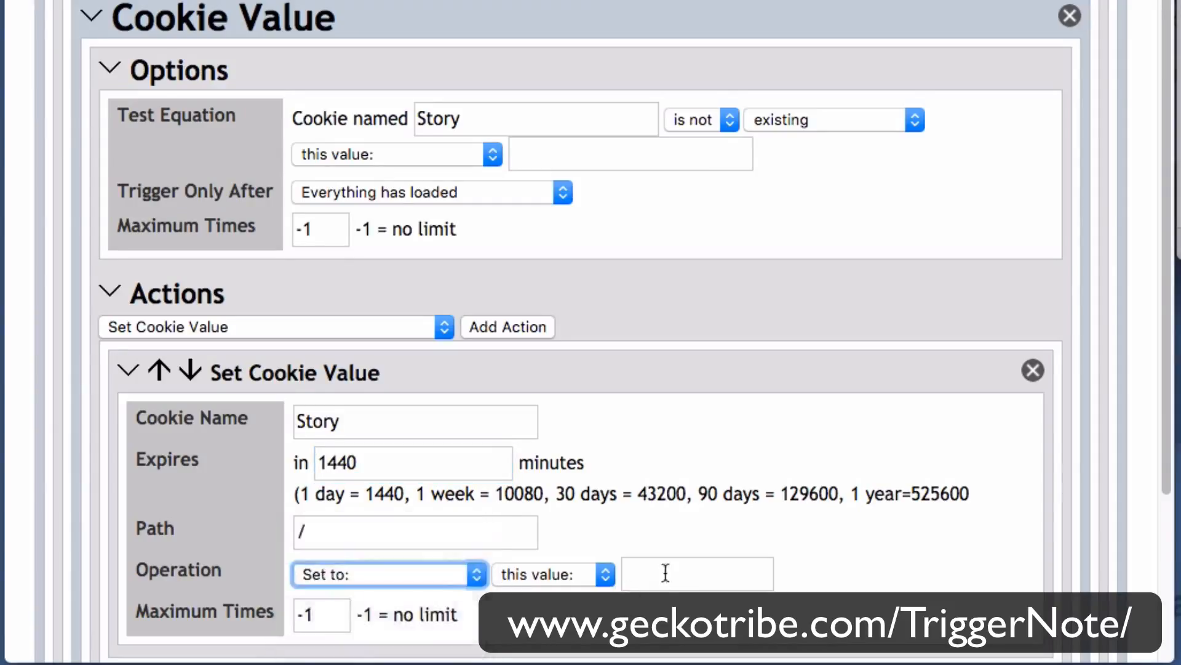
text(1)
click(389, 333)
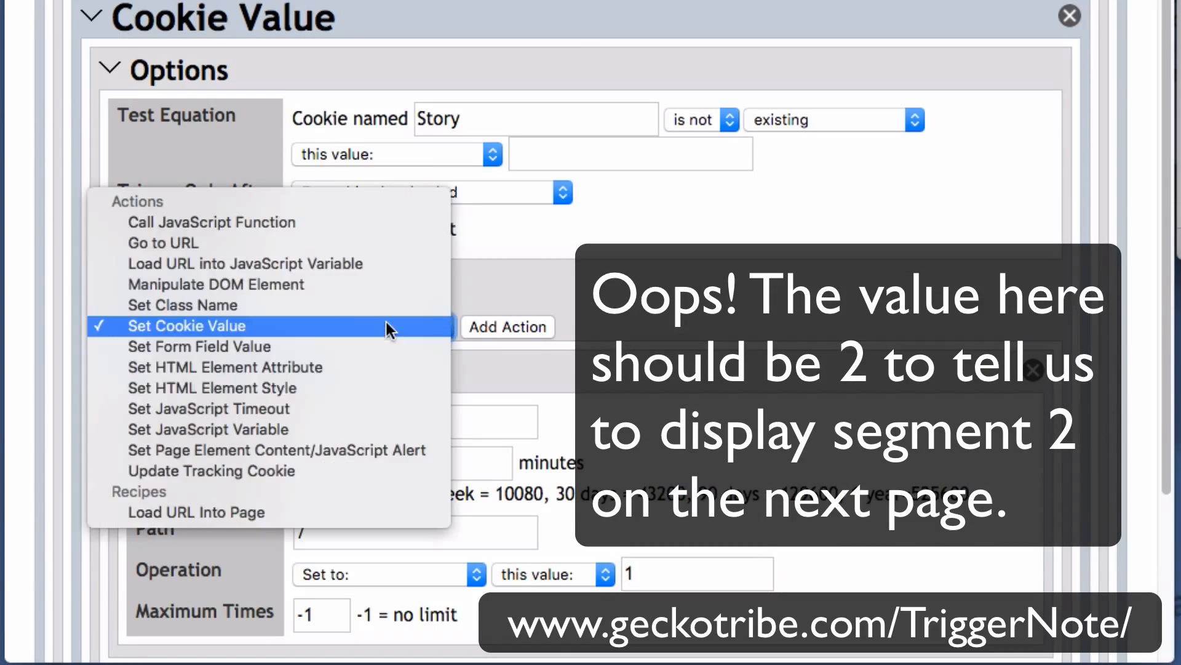
click(328, 508)
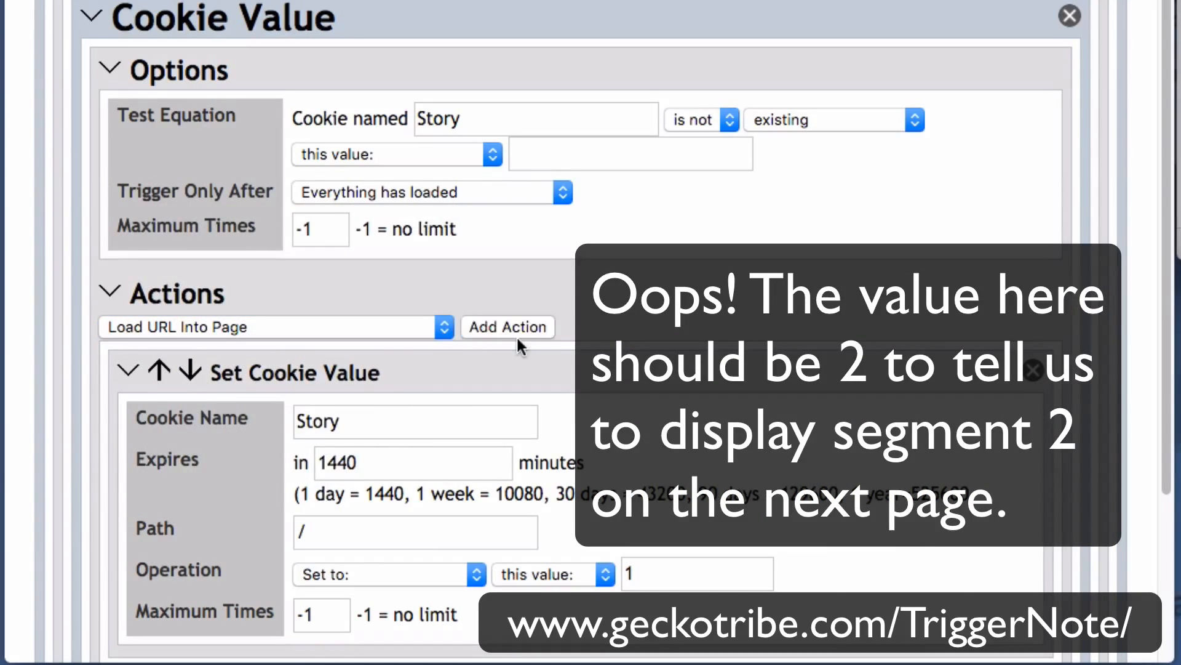
click(515, 335)
click(756, 114)
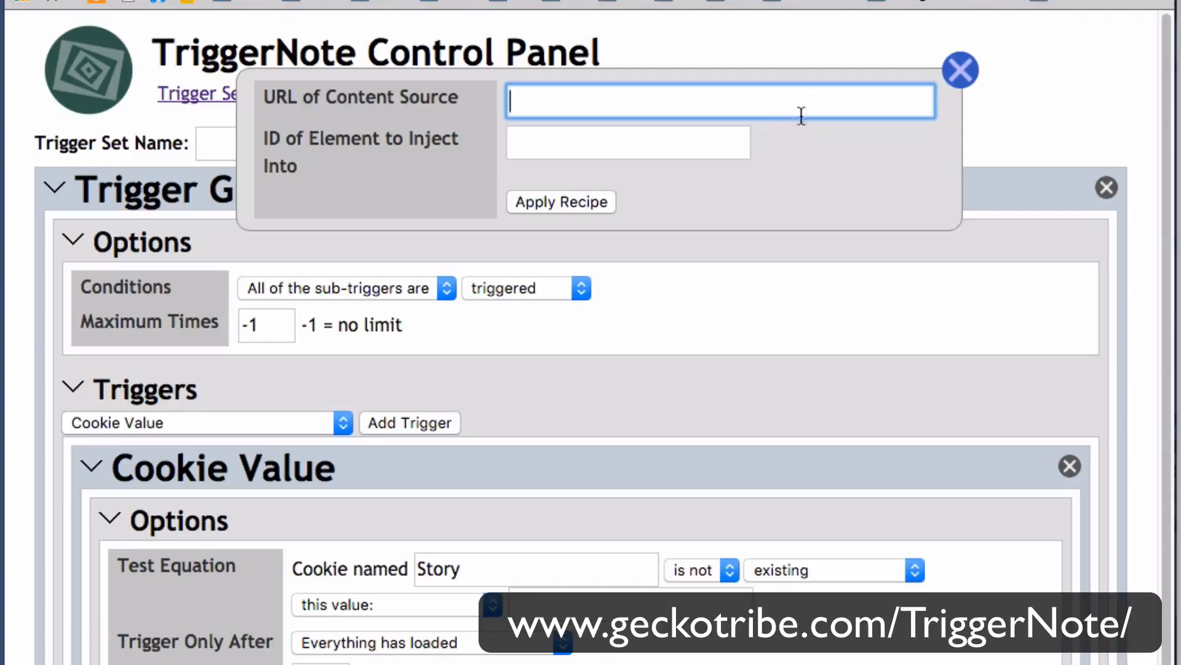
click(958, 67)
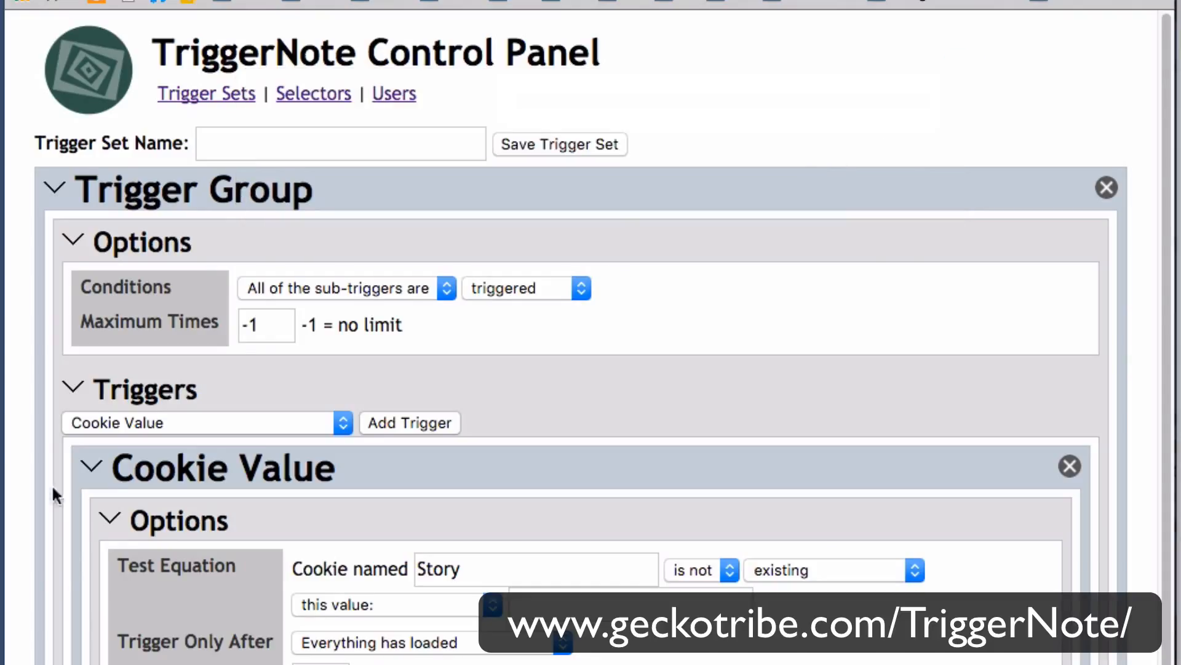
Collapse the first Cookie Value trigger and add a second one testing that the cookie named Story is equal to 1.
click(85, 461)
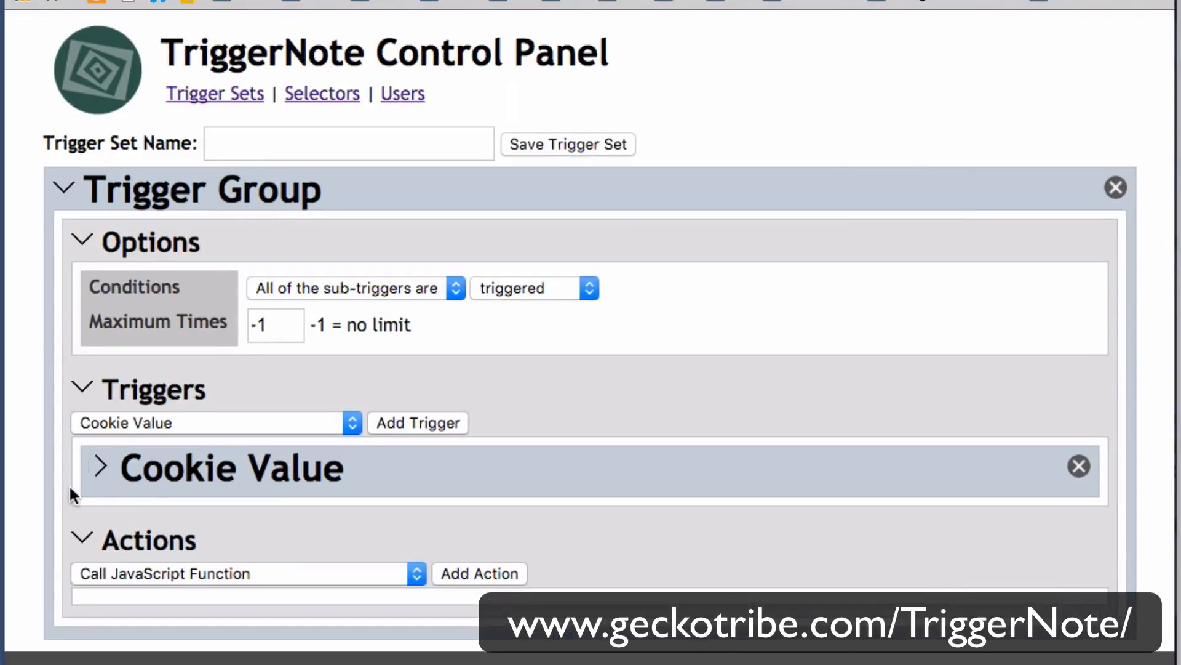
click(383, 422)
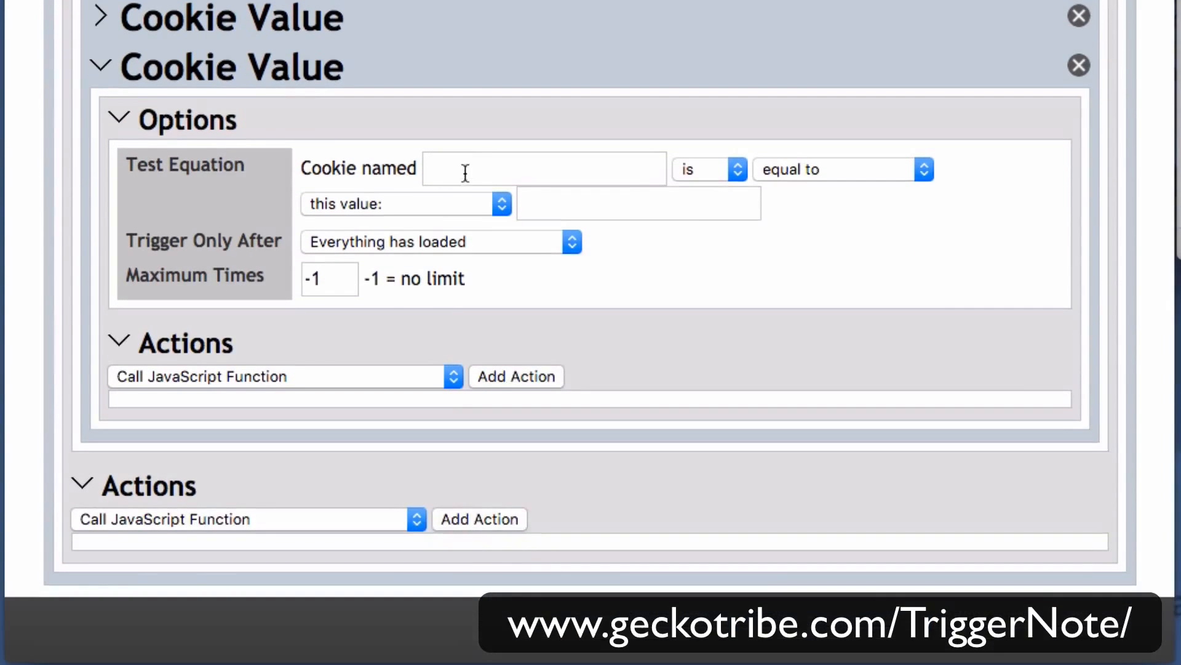
click(464, 623)
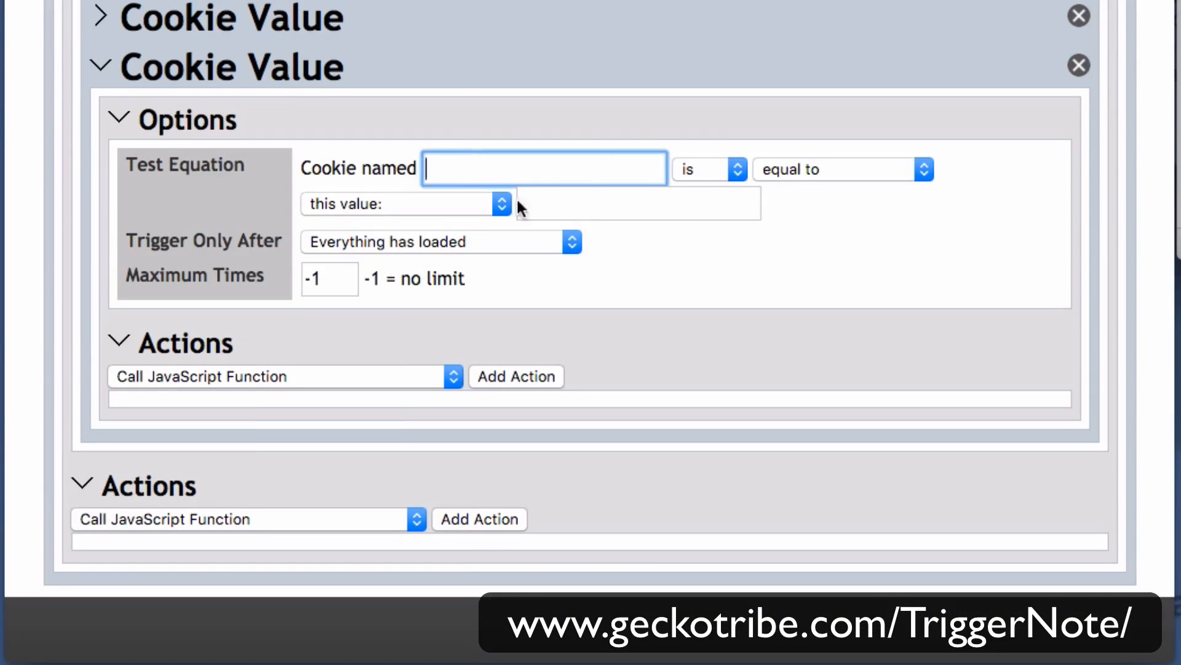
text(Story)
click(649, 212)
text(1)
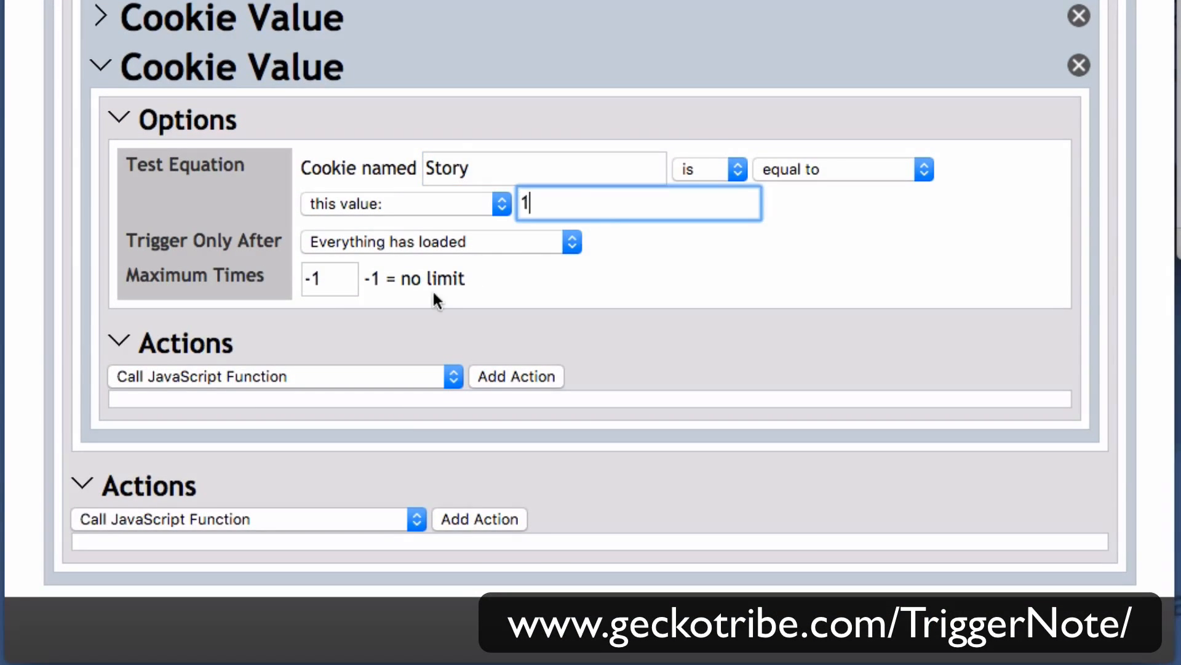
Add a Set Cookie Value action to the second trigger for cookie Story, expiring in 1440 minutes, with the Add 1 operation.
click(328, 375)
click(290, 480)
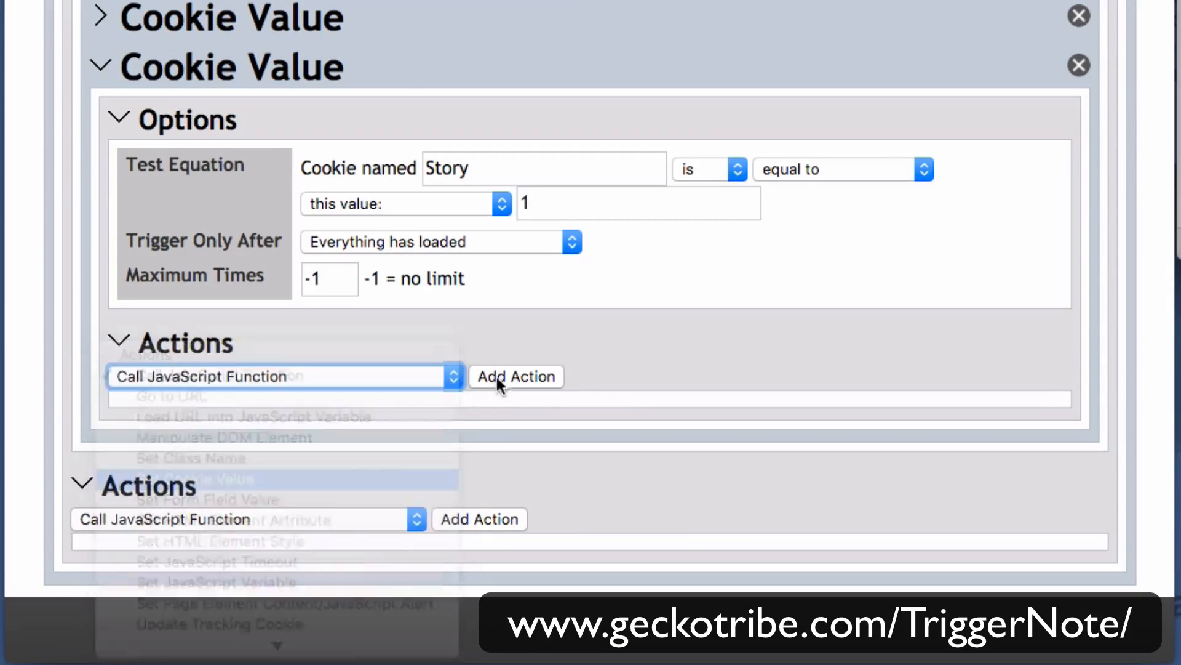
click(499, 377)
click(384, 475)
text(Story)
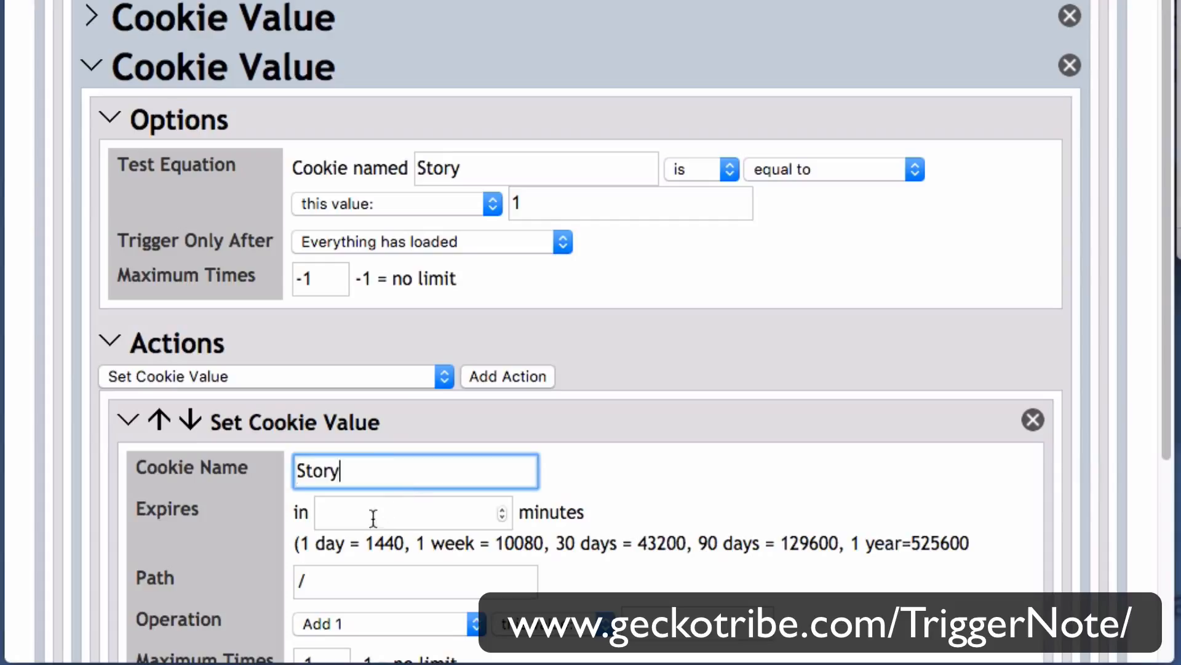
click(374, 517)
text(1440)
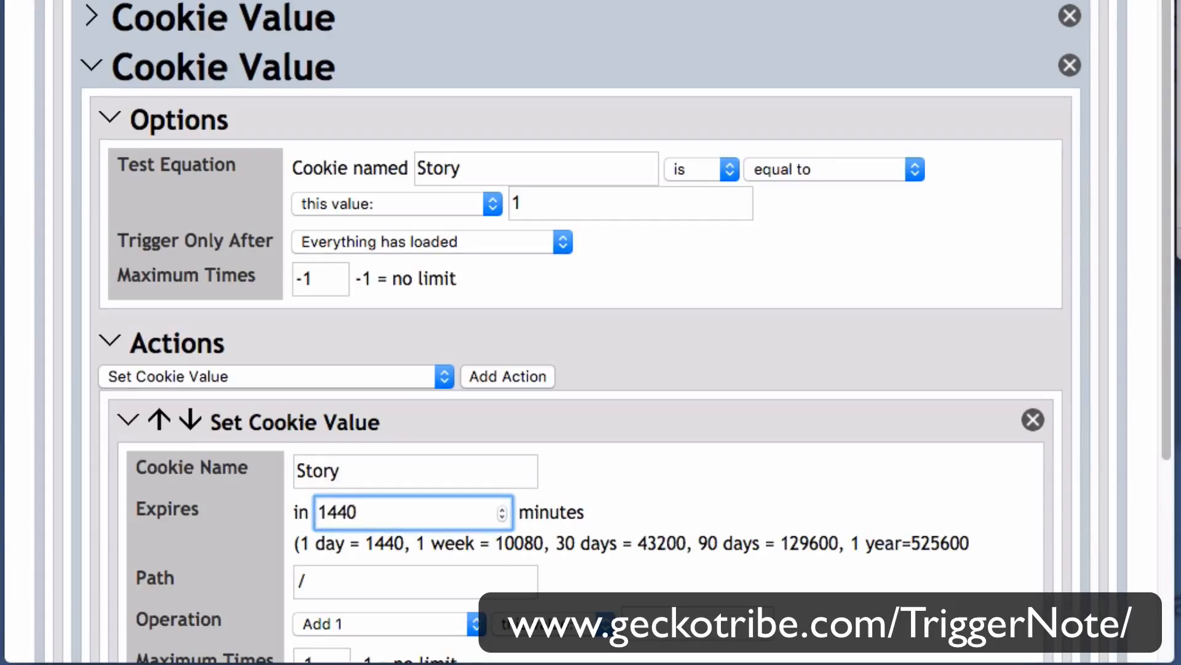
click(414, 624)
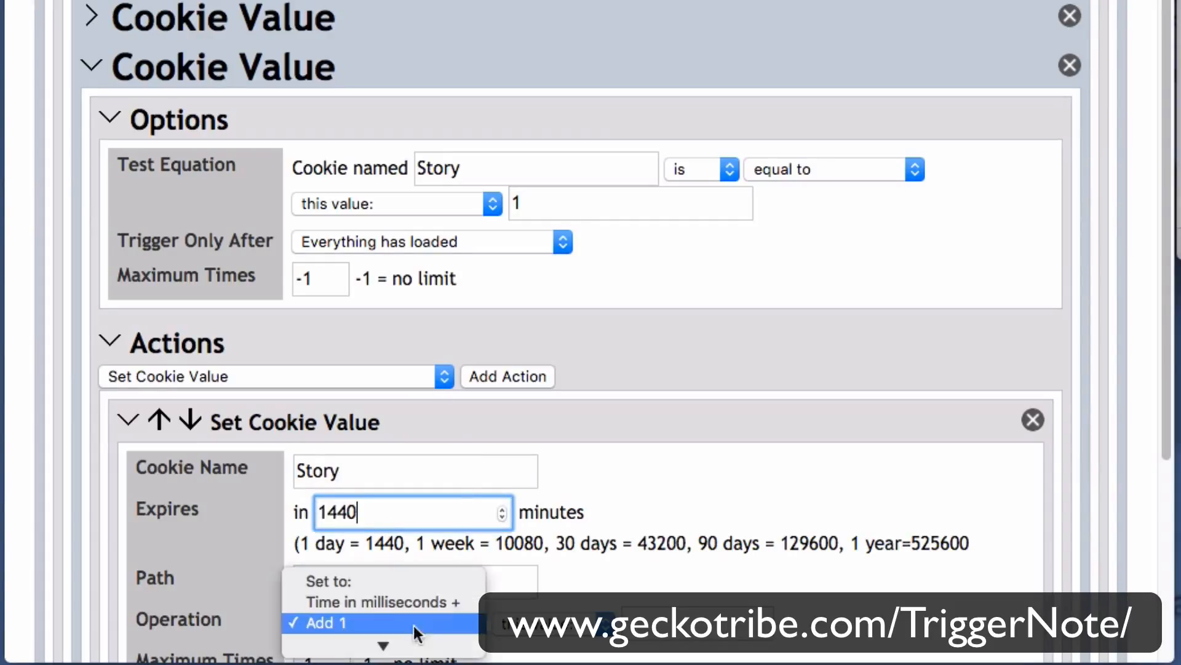
click(483, 625)
click(363, 376)
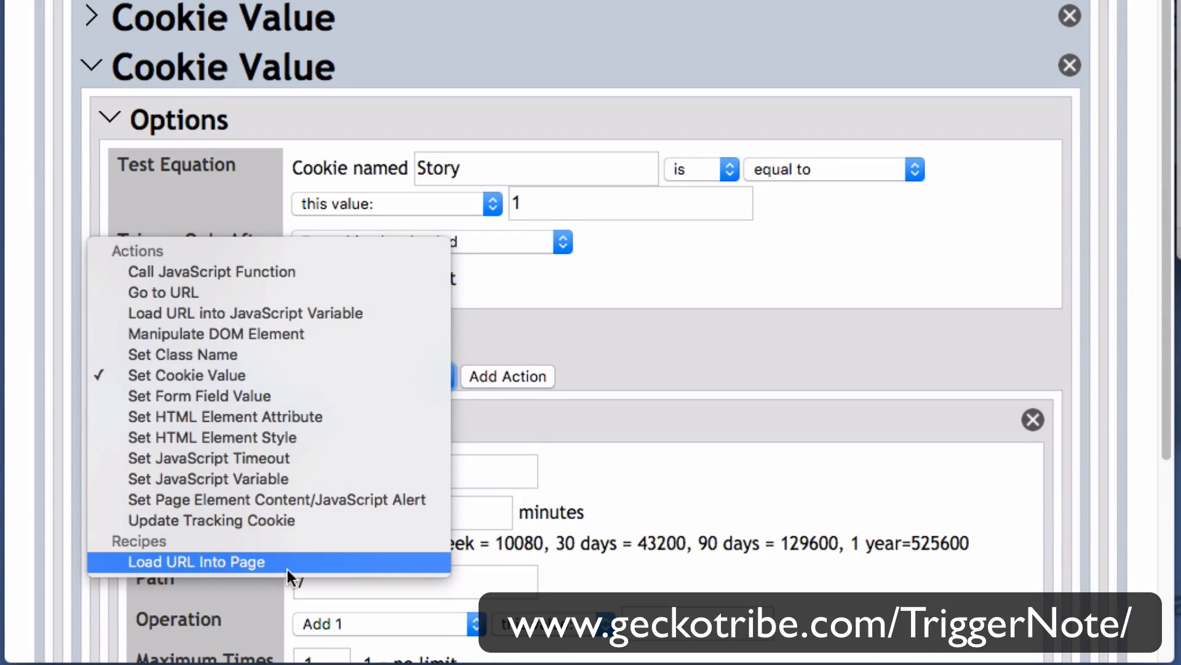
click(781, 434)
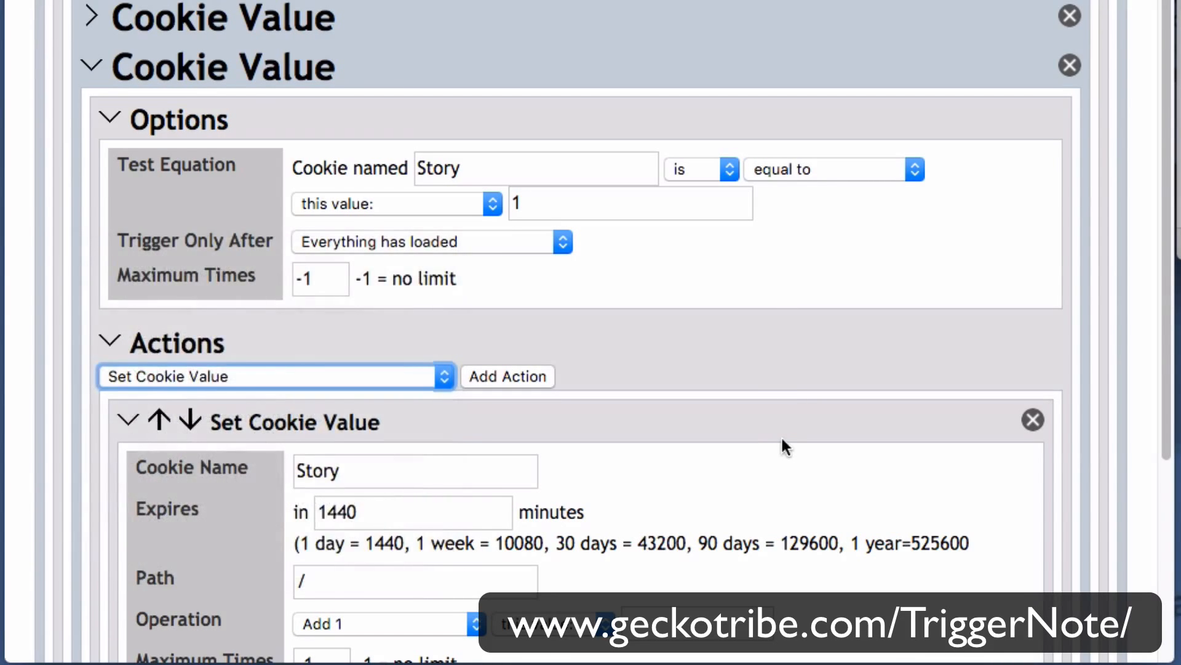
Collapse the second Cookie Value trigger and add a third one testing that the cookie named Story is equal to 5.
scroll(90, 87, up, 1)
click(92, 86)
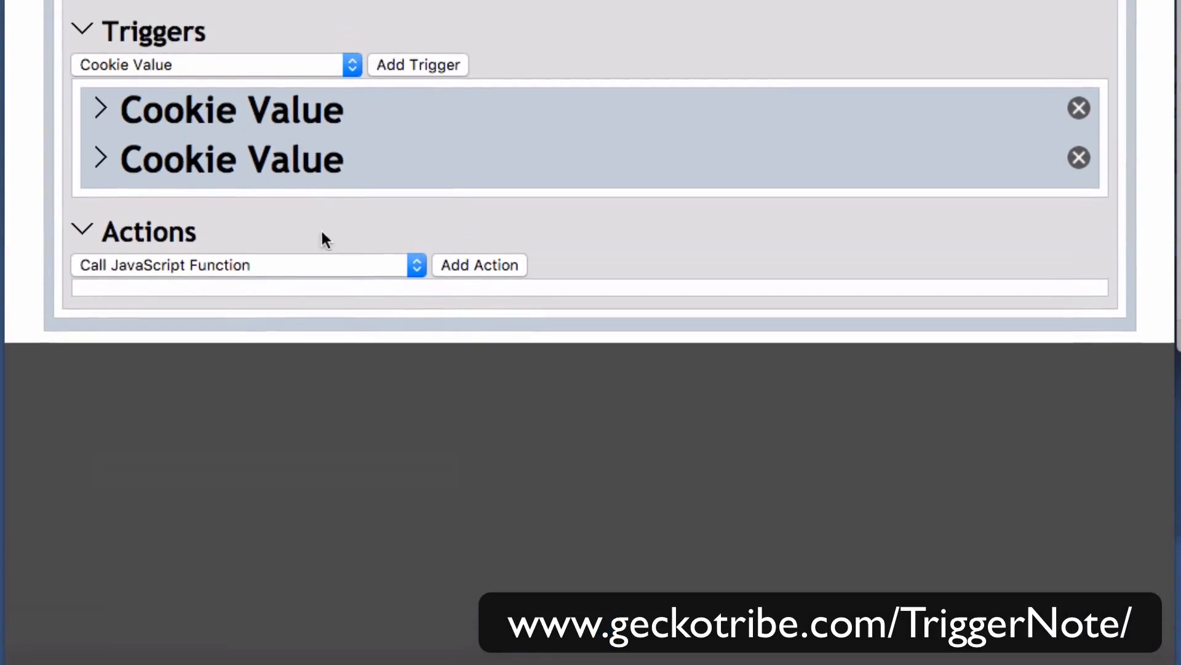
click(400, 66)
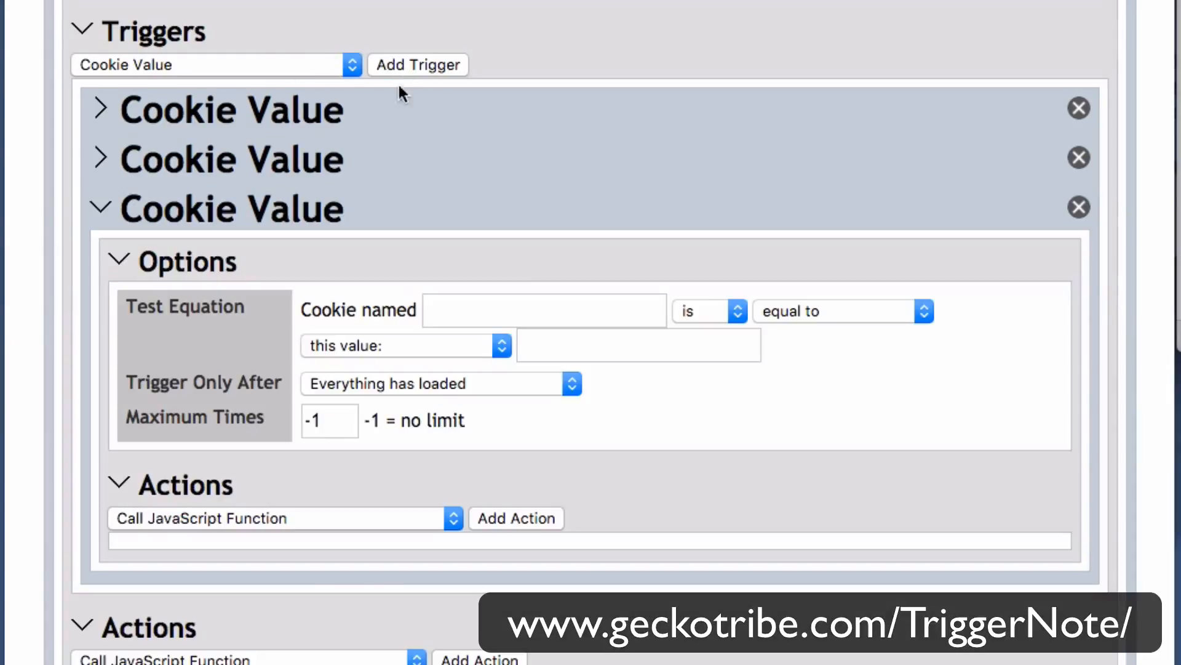
click(508, 309)
text(Story)
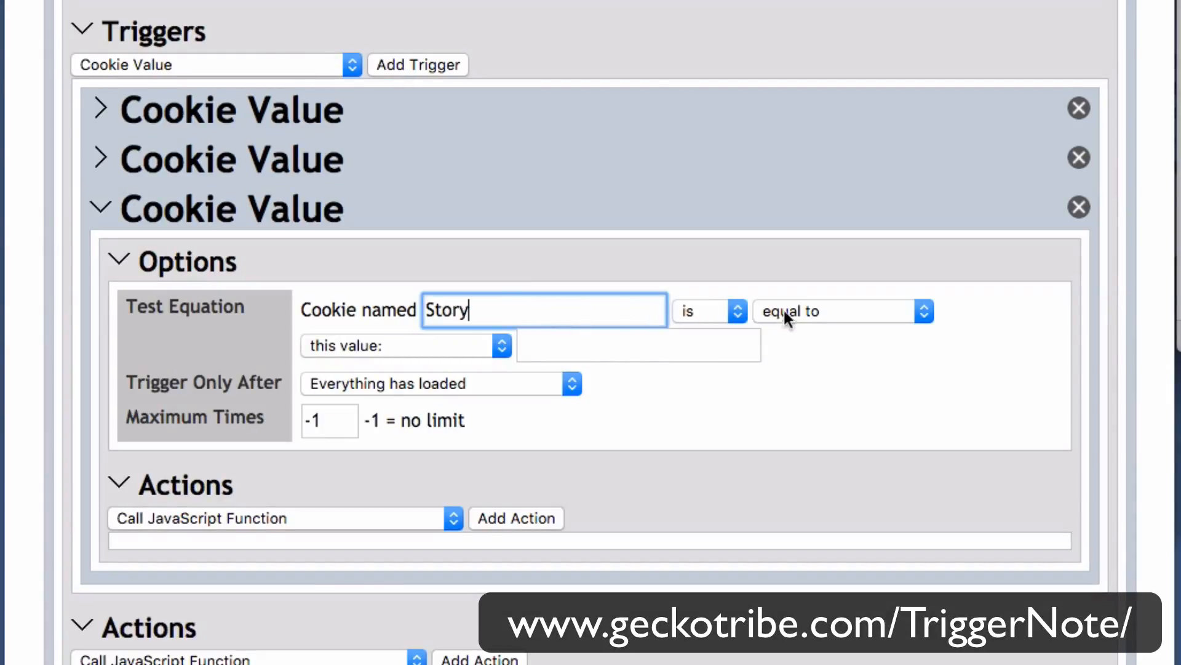
click(620, 349)
text(5)
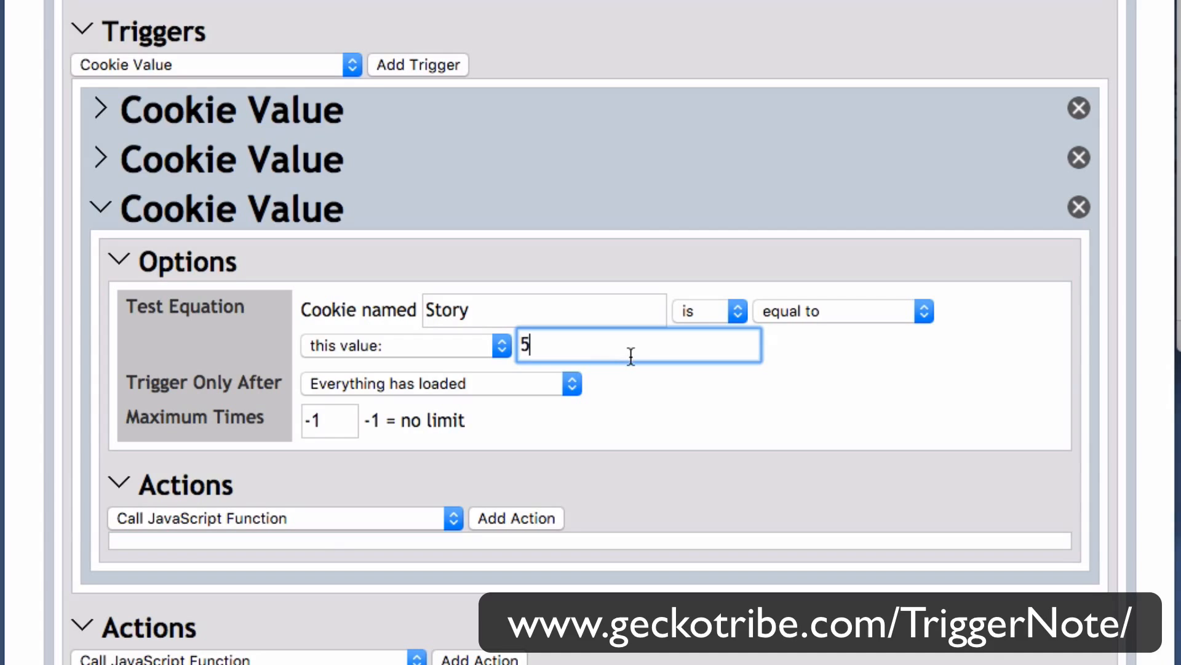
Add a Set Cookie Value action to the third trigger, with cookie name Story and expiry in 1440 minutes.
click(327, 522)
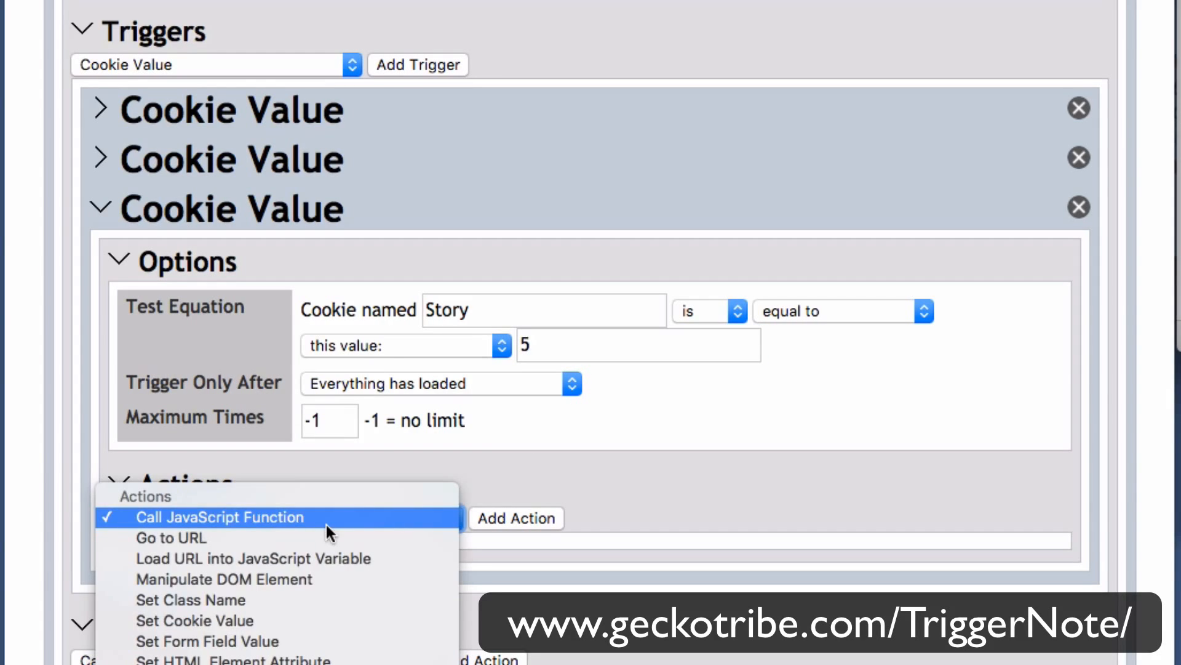
click(515, 515)
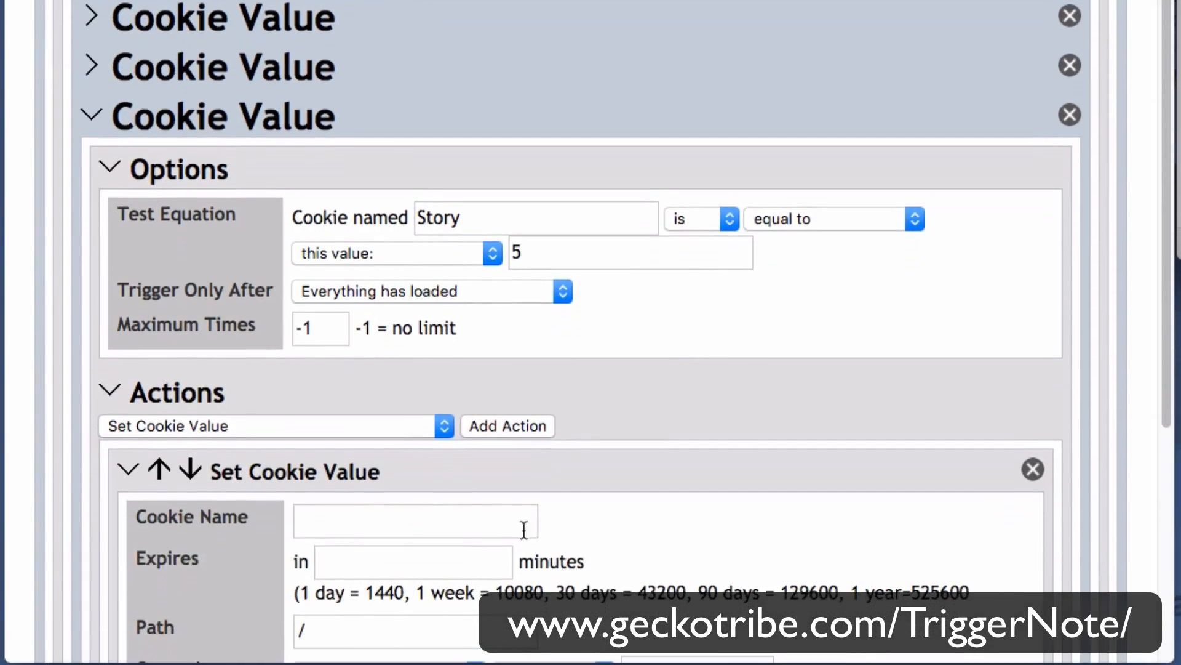
click(414, 516)
text(Story)
click(397, 563)
text(1440)
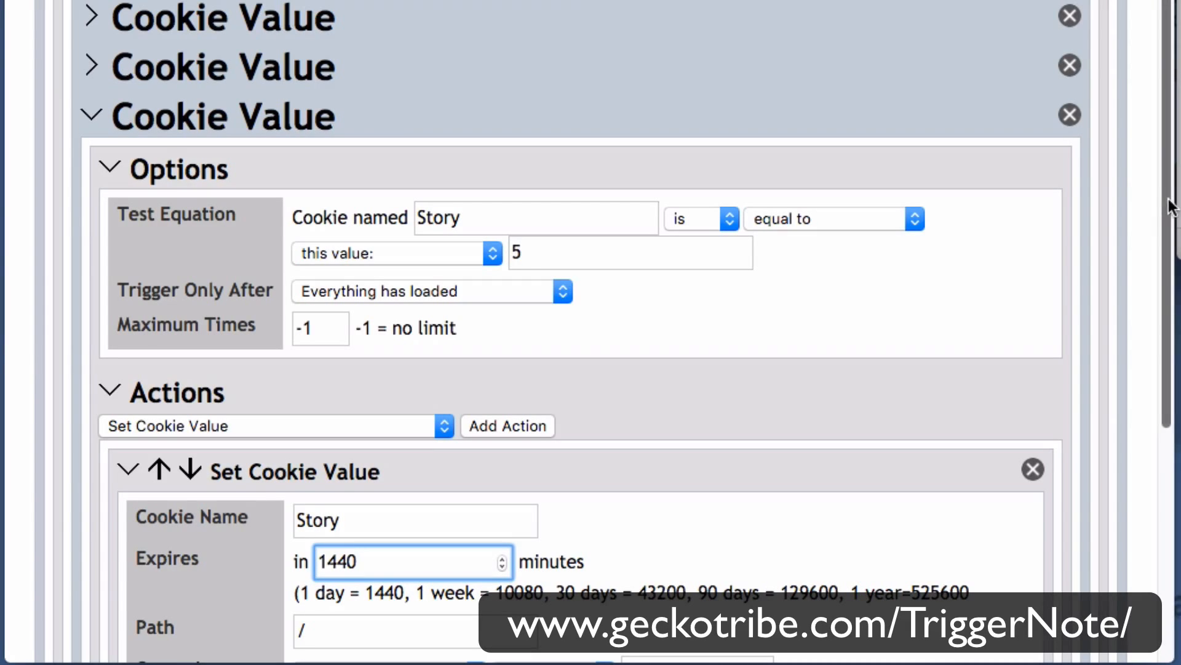
Set the operation of the third trigger's cookie action to "Set to:" with this value 1.
scroll(1159, 438, down, 5)
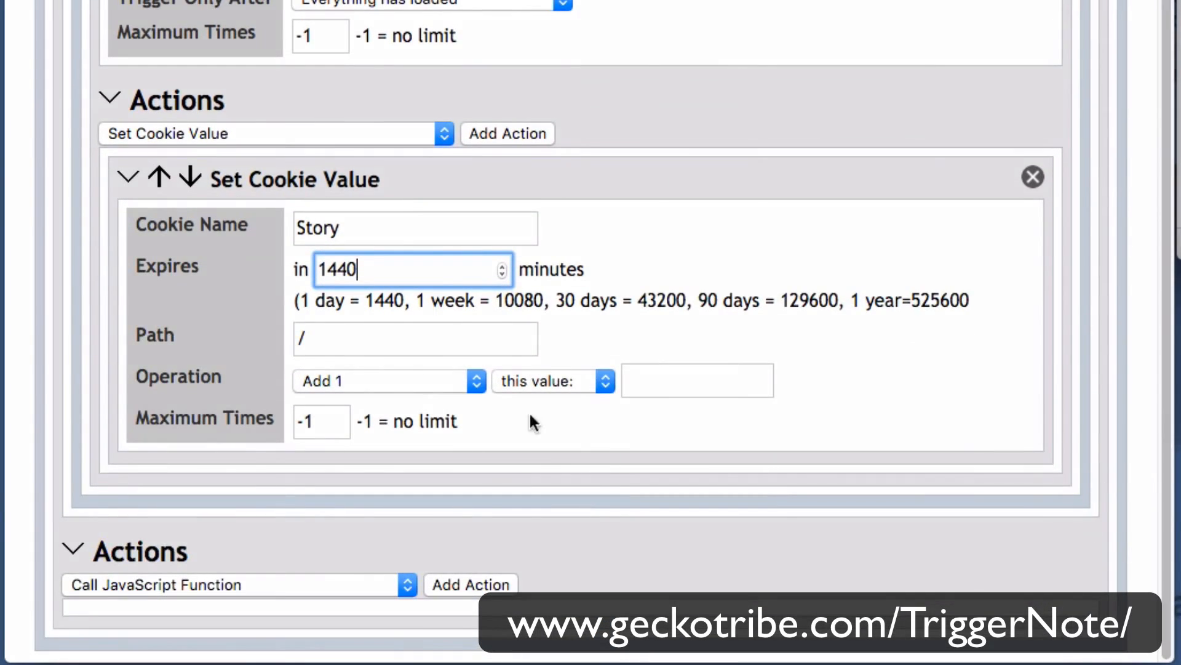
click(411, 382)
click(668, 375)
click(670, 382)
text(1)
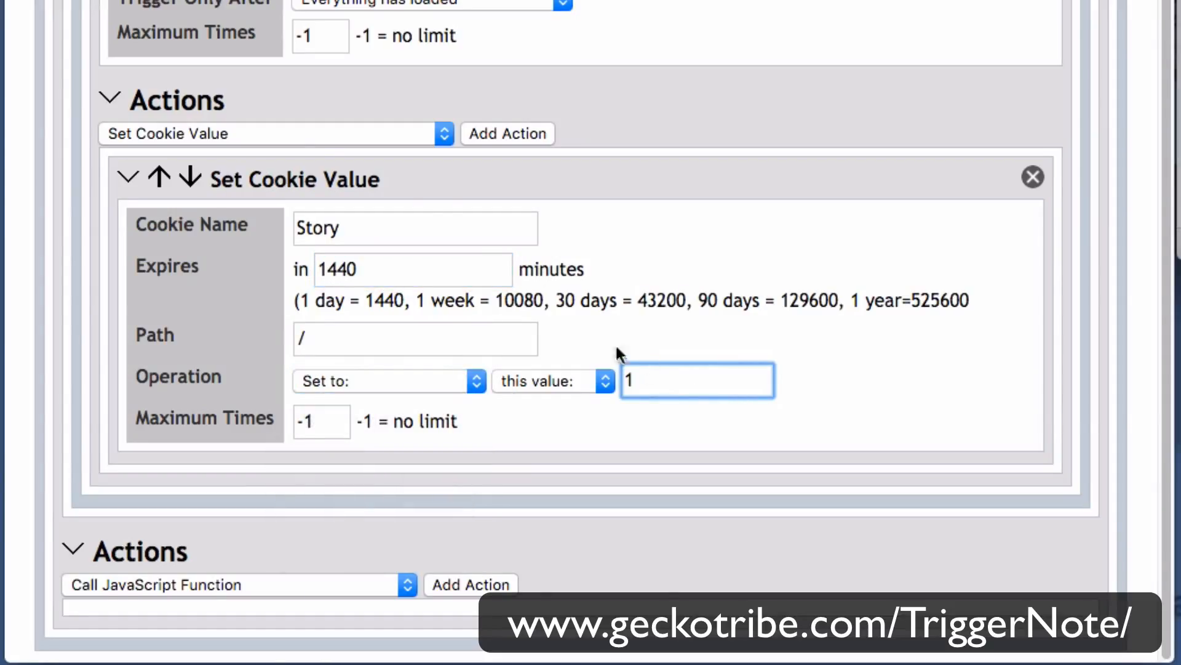
Choose the Load URL Into Page recipe as the next action for the third Cookie Value trigger.
click(314, 129)
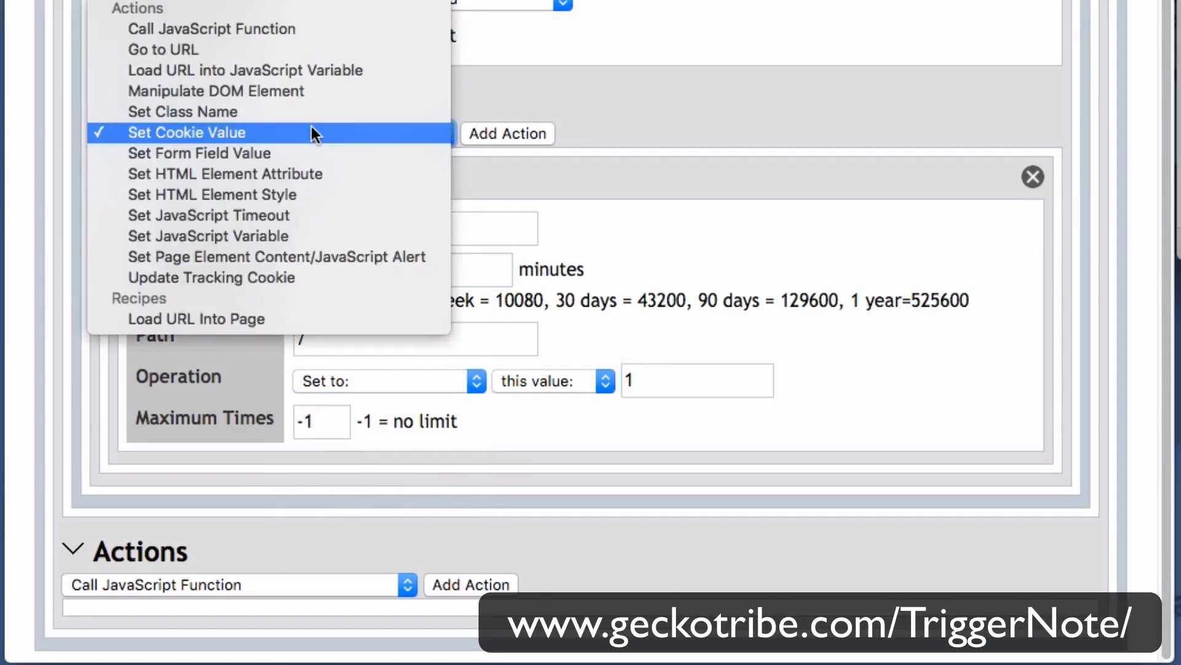
click(282, 316)
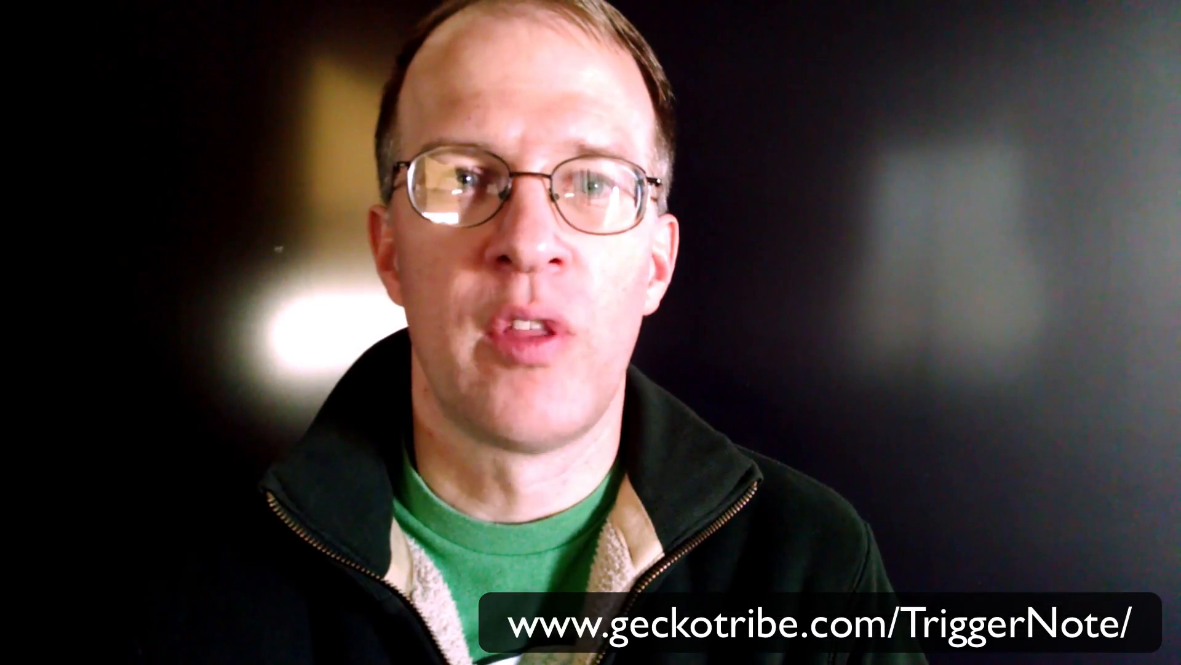